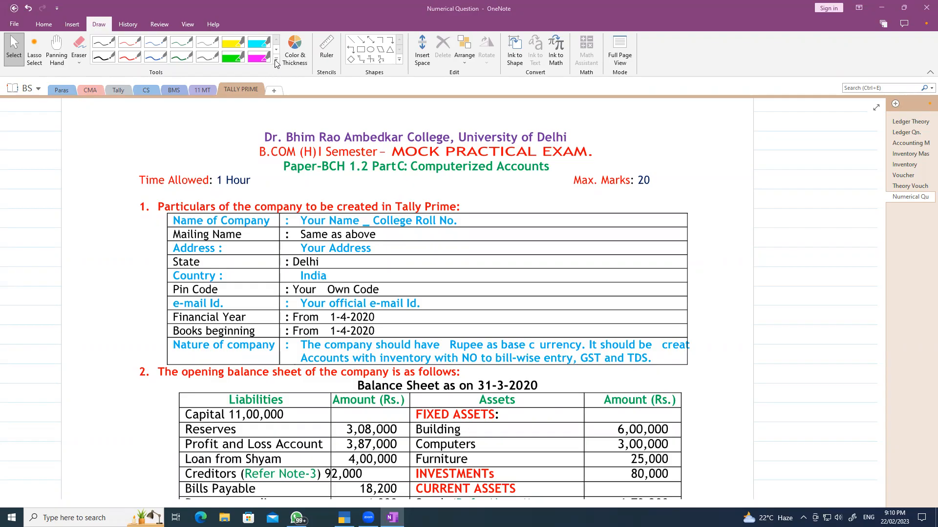
# - Pick the dark green pen from the Draw pen gallery, after trying red and black pens
pyautogui.click(276, 59)
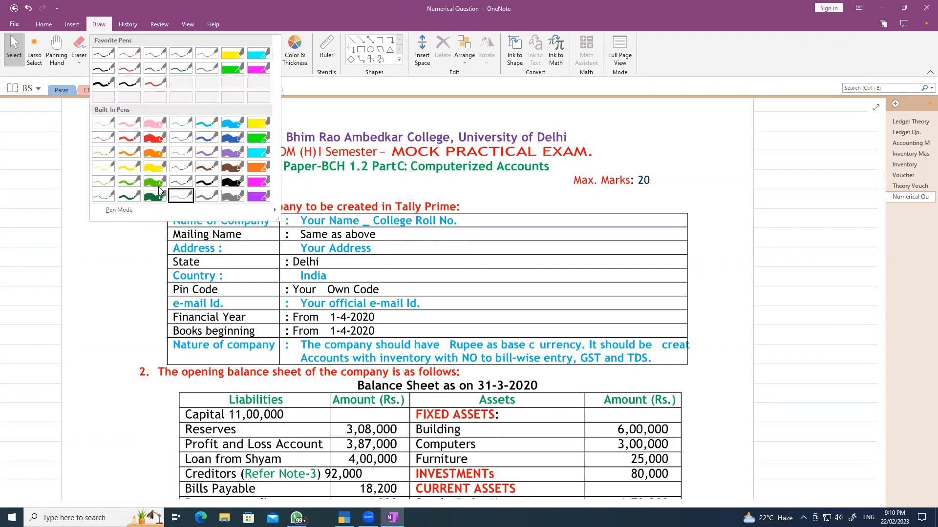
pyautogui.click(131, 137)
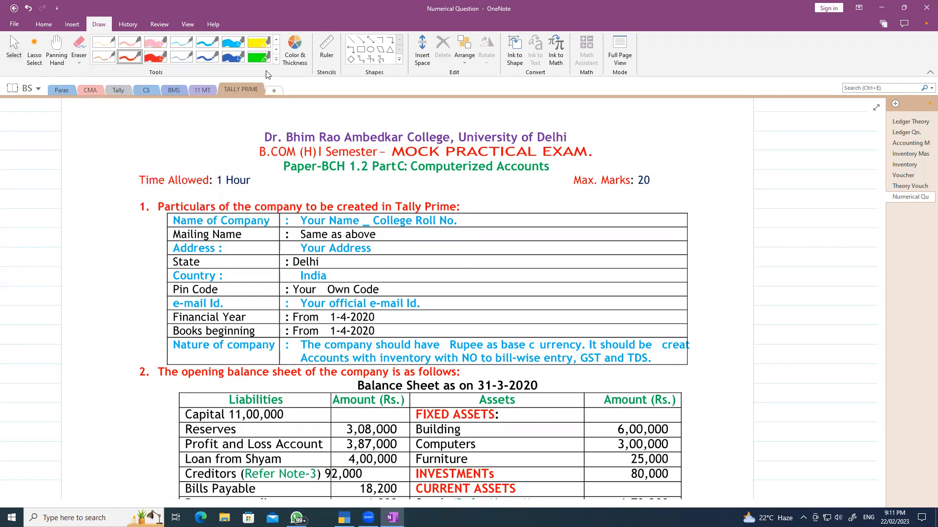
pyautogui.click(275, 59)
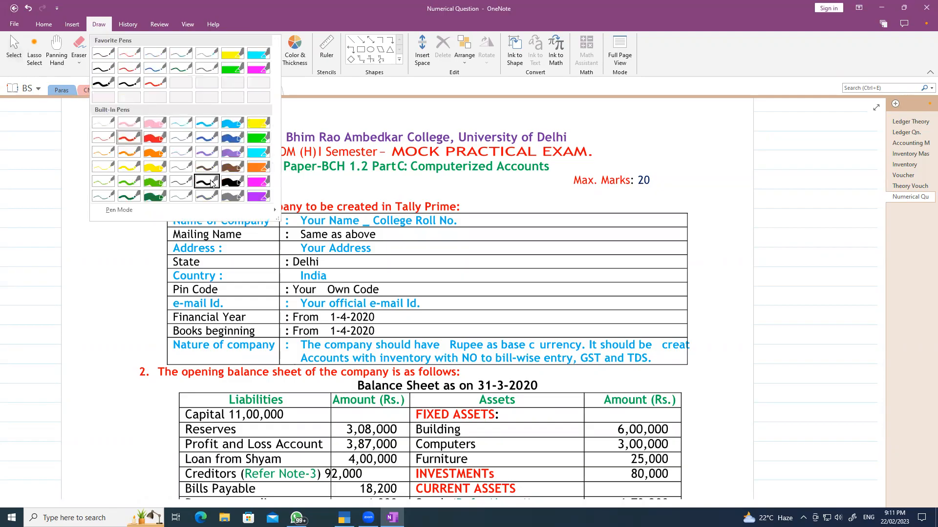
pyautogui.click(209, 180)
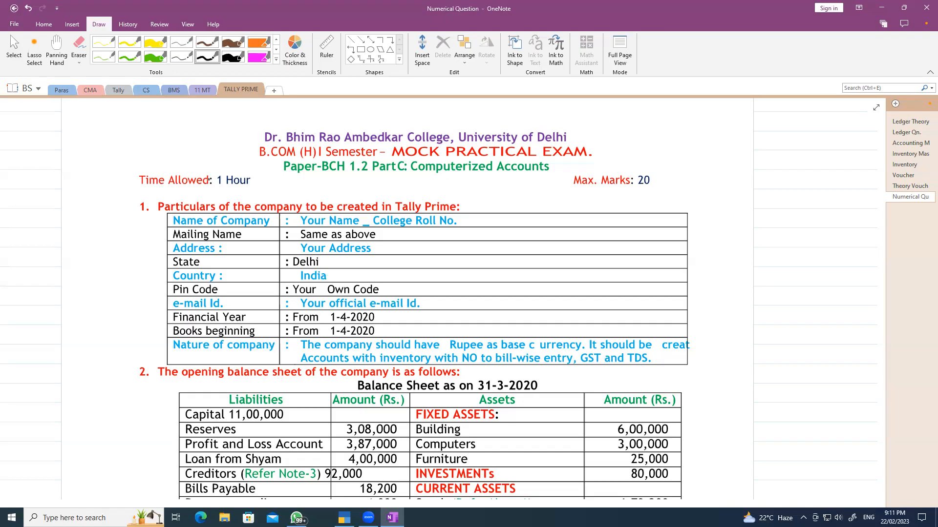
pyautogui.click(276, 59)
pyautogui.click(130, 197)
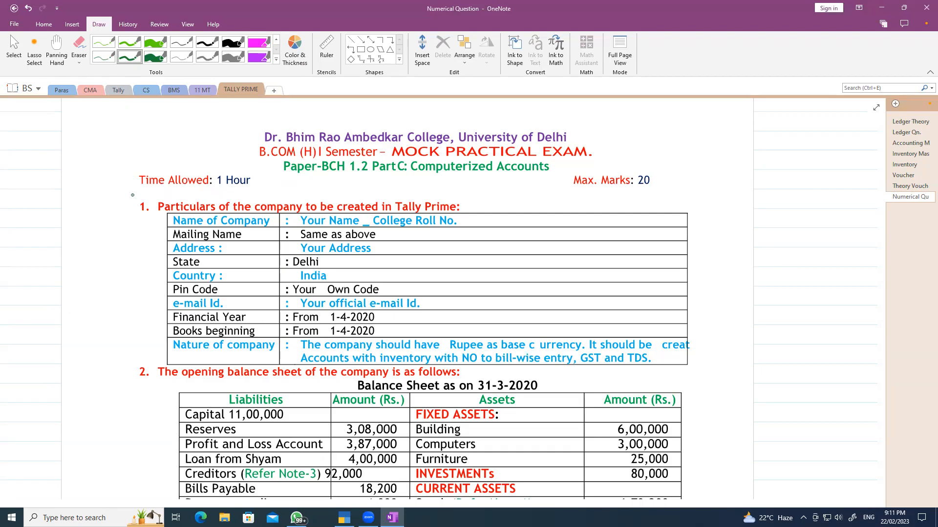
# - Handwrite the student's name and roll number beside Name of Company and tick Mailing Name
pyautogui.moveTo(516, 209)
pyautogui.mouseDown()
pyautogui.moveTo(516, 226)
pyautogui.moveTo(560, 215)
pyautogui.moveTo(561, 226)
pyautogui.mouseUp()
pyautogui.moveTo(564, 218)
pyautogui.mouseDown()
pyautogui.moveTo(570, 227)
pyautogui.moveTo(617, 216)
pyautogui.moveTo(609, 223)
pyautogui.mouseUp()
pyautogui.moveTo(633, 211)
pyautogui.mouseDown()
pyautogui.moveTo(622, 222)
pyautogui.moveTo(644, 224)
pyautogui.mouseUp()
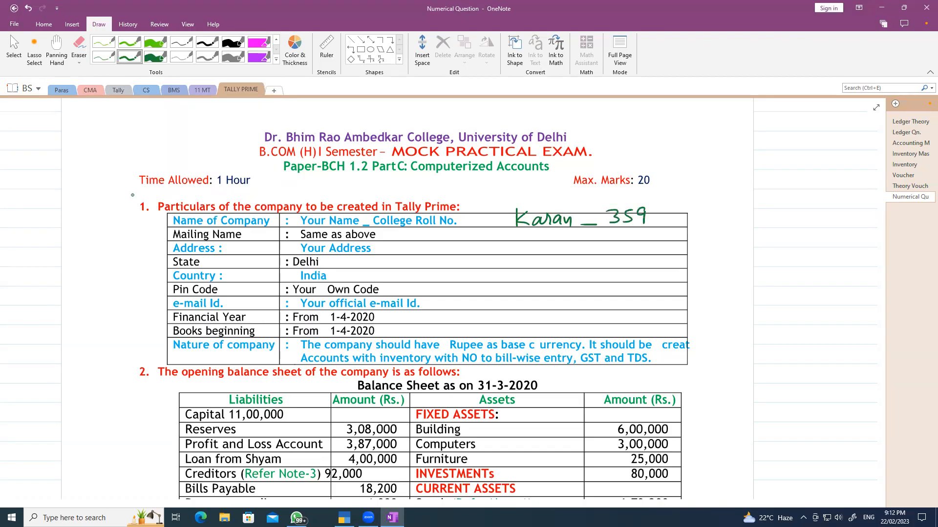
pyautogui.moveTo(539, 235); pyautogui.dragTo(555, 230)
# - Handwrite the company address in the Address row and tick Delhi as the state
pyautogui.moveTo(504, 242)
pyautogui.mouseDown()
pyautogui.moveTo(503, 254)
pyautogui.moveTo(511, 248)
pyautogui.mouseUp()
pyautogui.moveTo(510, 242)
pyautogui.mouseDown()
pyautogui.moveTo(511, 255)
pyautogui.moveTo(601, 257)
pyautogui.mouseUp()
pyautogui.click(564, 252)
pyautogui.moveTo(613, 248); pyautogui.dragTo(614, 254)
pyautogui.moveTo(616, 255); pyautogui.dragTo(630, 256)
pyautogui.moveTo(649, 241)
pyautogui.mouseDown()
pyautogui.moveTo(641, 245)
pyautogui.moveTo(651, 255)
pyautogui.mouseUp()
pyautogui.moveTo(653, 255)
pyautogui.mouseDown()
pyautogui.moveTo(659, 246)
pyautogui.moveTo(665, 253)
pyautogui.mouseUp()
pyautogui.moveTo(676, 242)
pyautogui.mouseDown()
pyautogui.moveTo(676, 253)
pyautogui.moveTo(702, 249)
pyautogui.mouseUp()
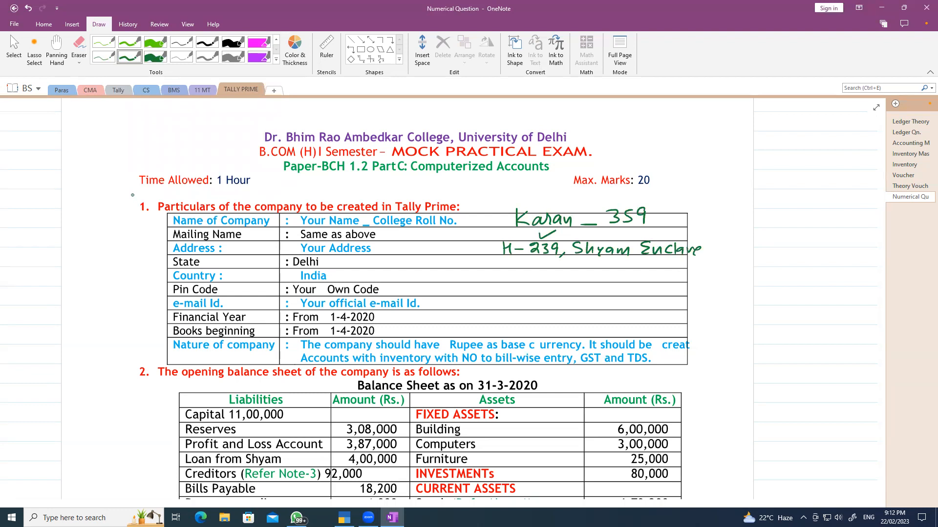
pyautogui.moveTo(328, 261)
pyautogui.mouseDown()
pyautogui.moveTo(347, 256)
pyautogui.moveTo(351, 269)
pyautogui.mouseUp()
# - Write the pin code and the e-mail address in their rows
pyautogui.moveTo(516, 285); pyautogui.dragTo(516, 296)
pyautogui.moveTo(529, 290); pyautogui.dragTo(537, 289)
pyautogui.moveTo(551, 284); pyautogui.dragTo(550, 296)
pyautogui.moveTo(560, 286); pyautogui.dragTo(556, 294)
pyautogui.moveTo(493, 299)
pyautogui.mouseDown()
pyautogui.moveTo(492, 311)
pyautogui.moveTo(514, 309)
pyautogui.mouseUp()
pyautogui.moveTo(516, 308)
pyautogui.mouseDown()
pyautogui.moveTo(567, 301)
pyautogui.moveTo(572, 312)
pyautogui.moveTo(611, 309)
pyautogui.mouseUp()
pyautogui.moveTo(614, 298)
pyautogui.mouseDown()
pyautogui.moveTo(615, 309)
pyautogui.moveTo(629, 308)
pyautogui.mouseUp()
pyautogui.moveTo(635, 302); pyautogui.dragTo(655, 307)
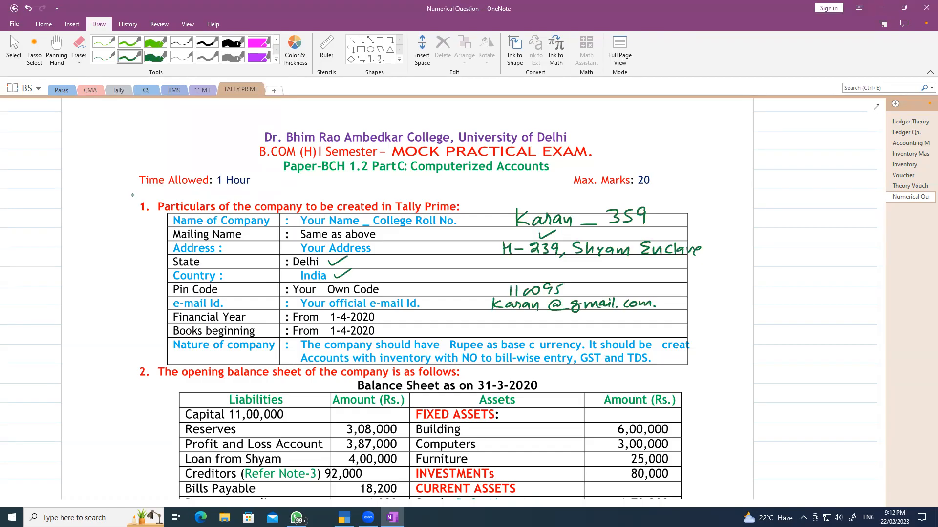
# - Tick the year and books dates, circle the bill-wise, GST and TDS requirements, and stop inking
pyautogui.moveTo(395, 316)
pyautogui.mouseDown()
pyautogui.moveTo(408, 312)
pyautogui.moveTo(409, 321)
pyautogui.mouseUp()
pyautogui.moveTo(503, 348)
pyautogui.mouseDown()
pyautogui.moveTo(457, 361)
pyautogui.moveTo(569, 367)
pyautogui.moveTo(513, 348)
pyautogui.mouseUp()
pyautogui.moveTo(597, 350)
pyautogui.mouseDown()
pyautogui.moveTo(579, 367)
pyautogui.moveTo(594, 350)
pyautogui.moveTo(635, 367)
pyautogui.moveTo(650, 354)
pyautogui.mouseUp()
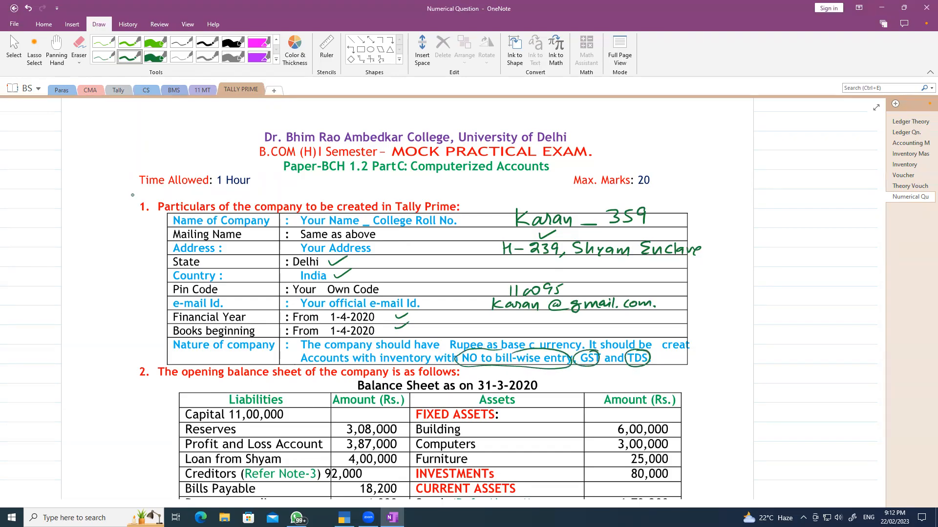
pyautogui.press('Escape')
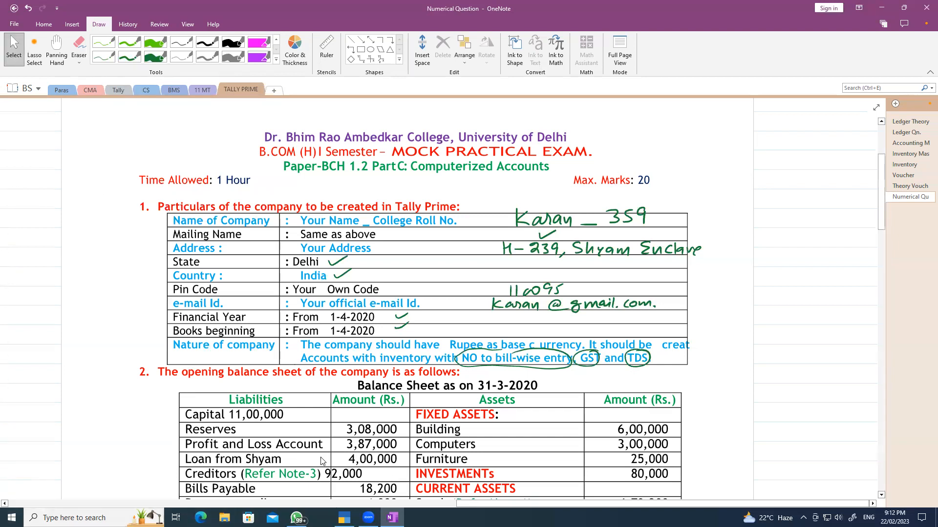
# - Start Company Creation with the student's name and roll number as Company Name, accepting the auto-filled Mailing Name
pyautogui.click(344, 518)
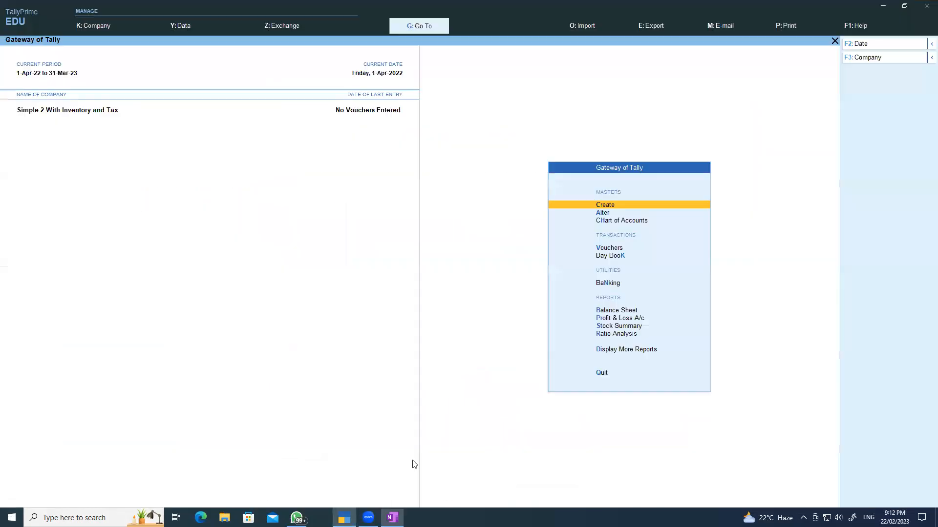
pyautogui.click(95, 29)
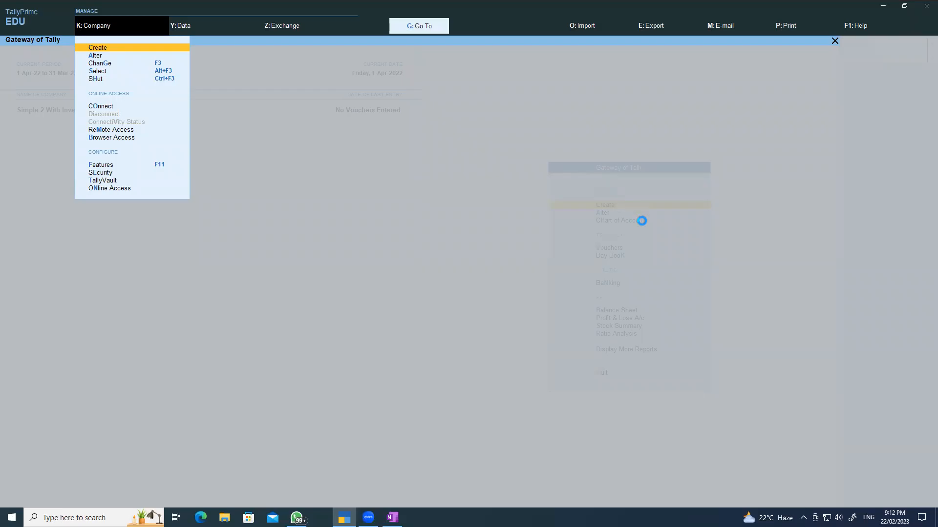
pyautogui.press('Return')
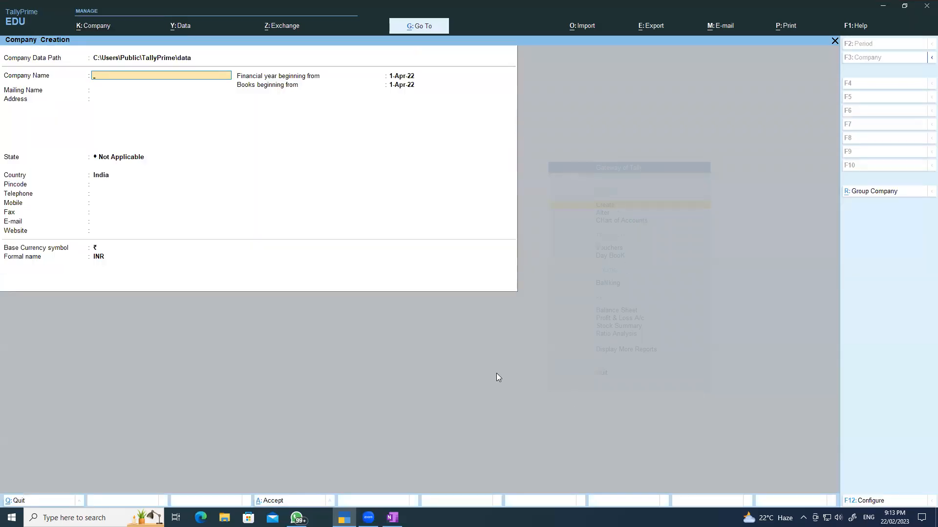
pyautogui.click(392, 517)
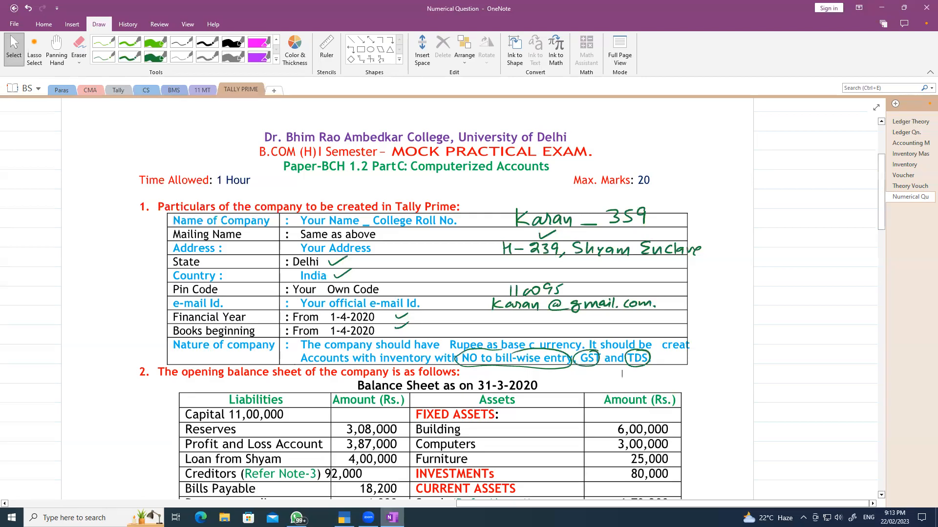
pyautogui.hotkey('alt', 'Tab')
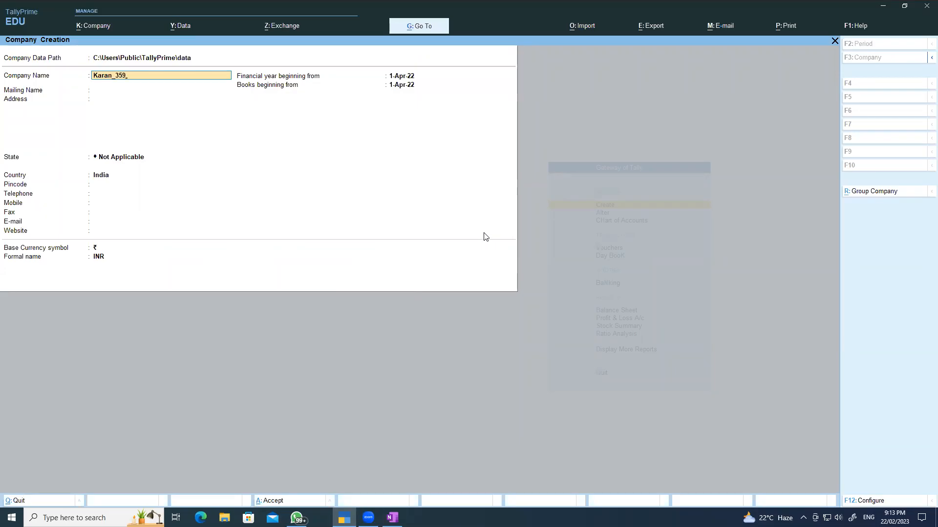
pyautogui.press('Return')
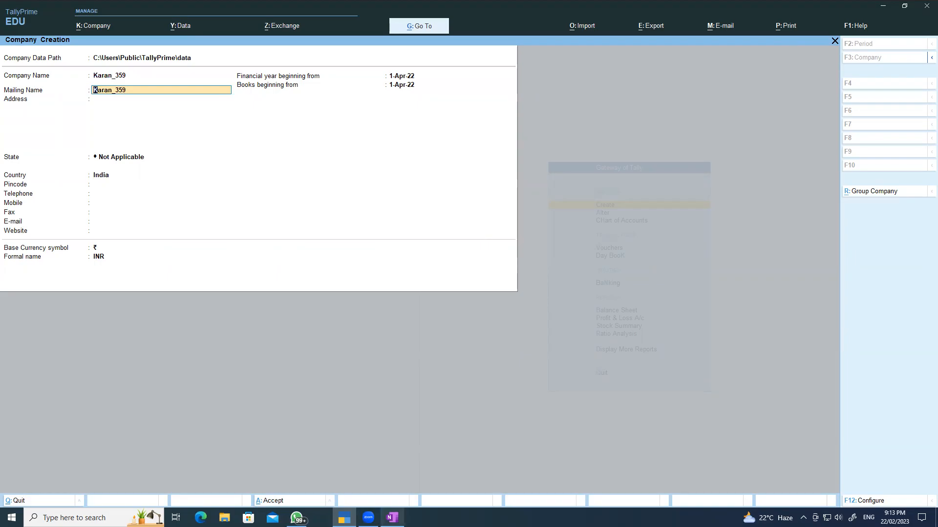
pyautogui.click(392, 518)
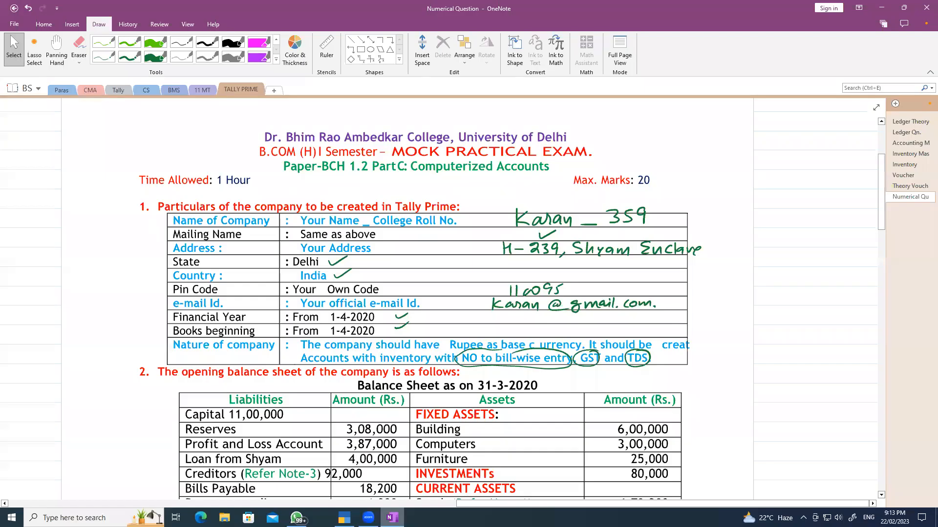
pyautogui.click(344, 518)
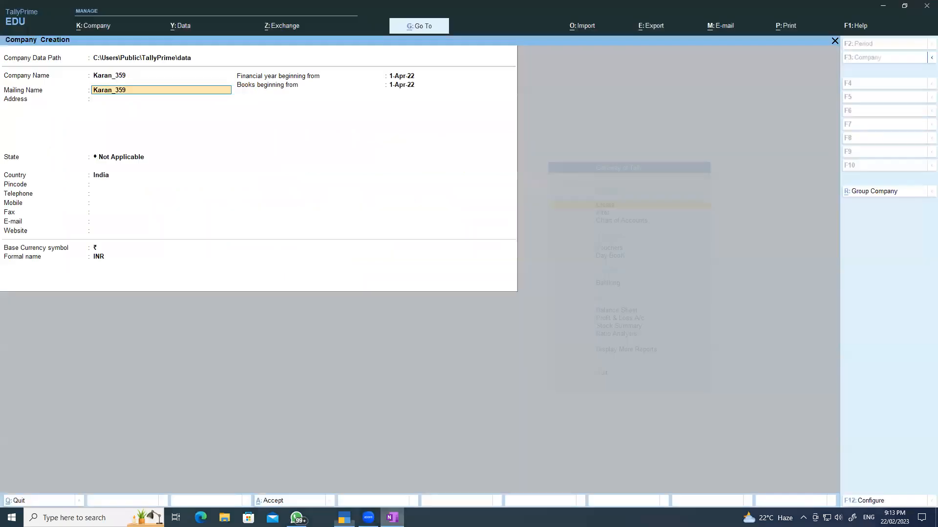
pyautogui.press('Return')
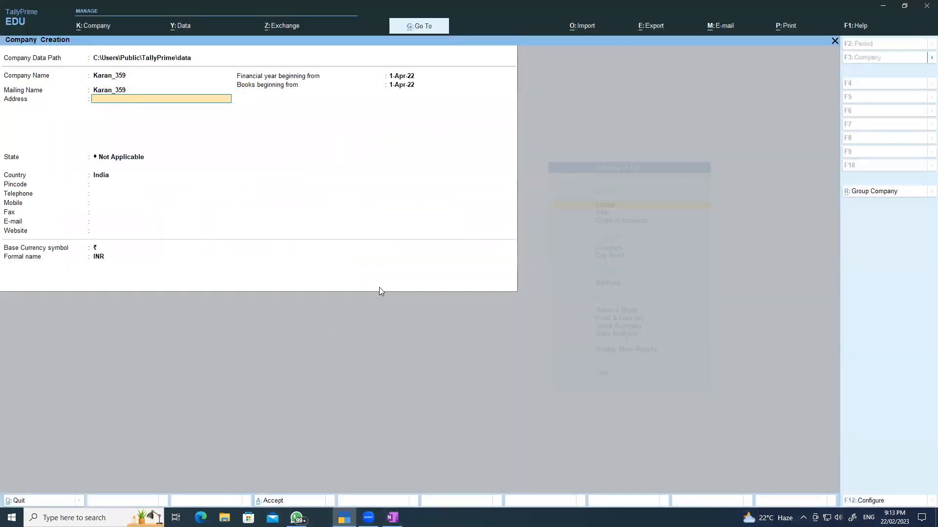
# - Enter the company address, choose Delhi as the state, and add the pin code
pyautogui.press('Return')
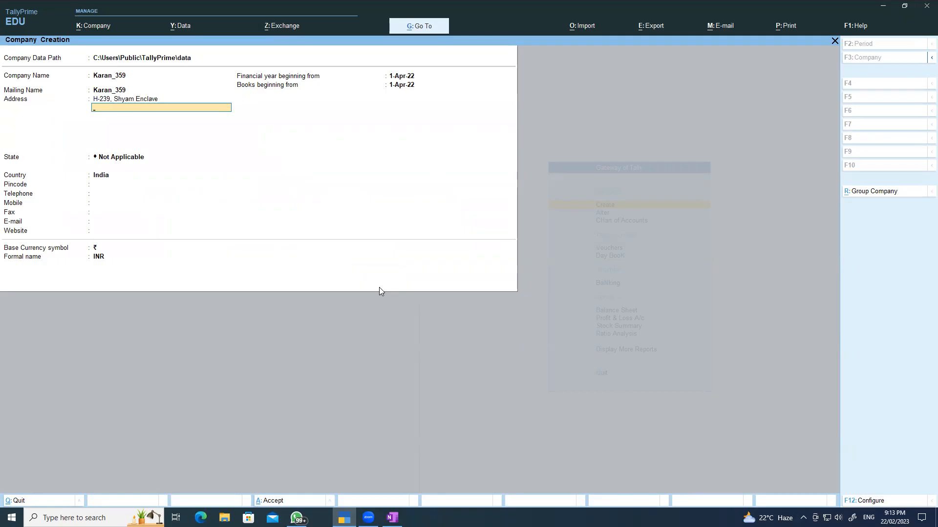
pyautogui.press('Return')
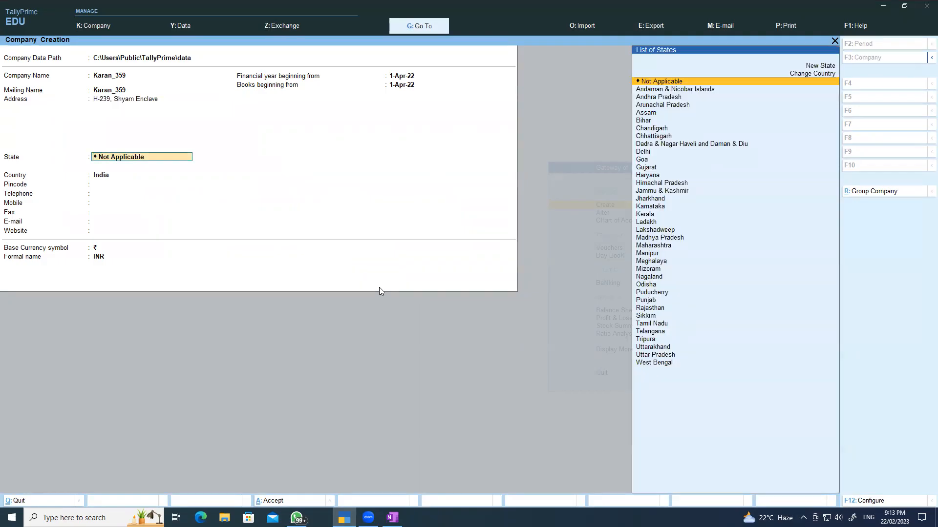
pyautogui.write('De')
pyautogui.press('Return')
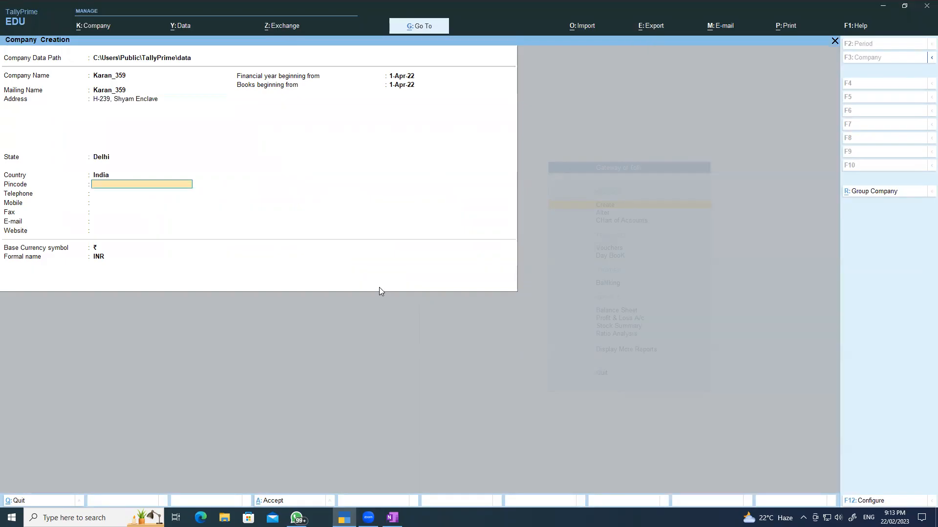
pyautogui.write('110095')
pyautogui.press('Return')
pyautogui.press('Return')
pyautogui.press('Return')
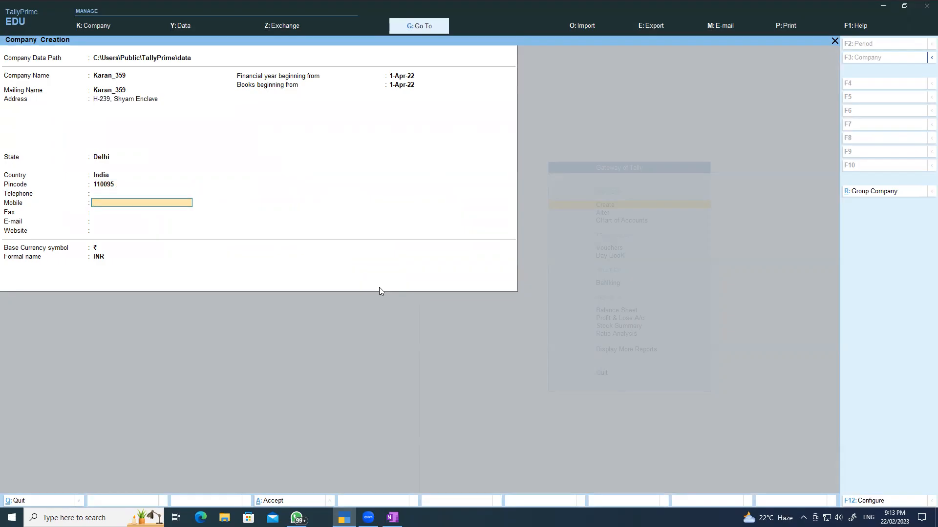
# - Enter the company e-mail and keep 1-Apr-22 as the financial year and books start
pyautogui.press('Return')
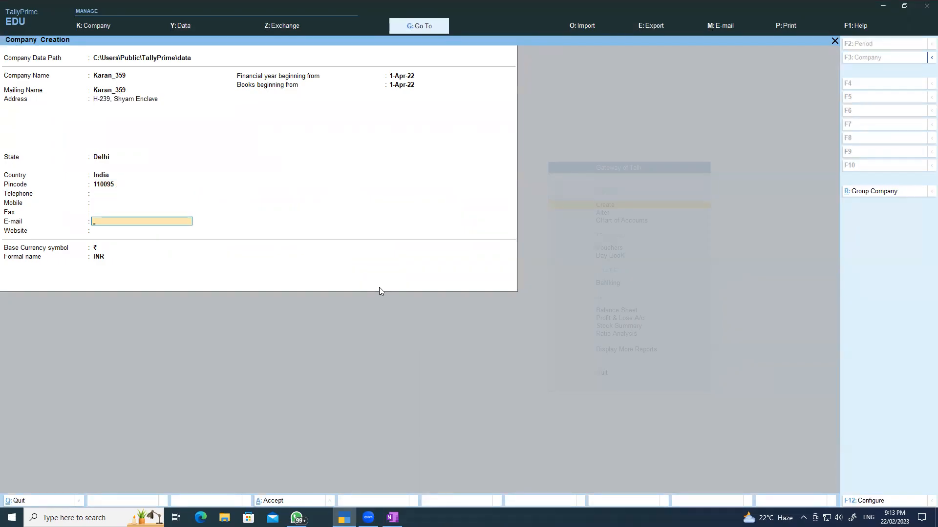
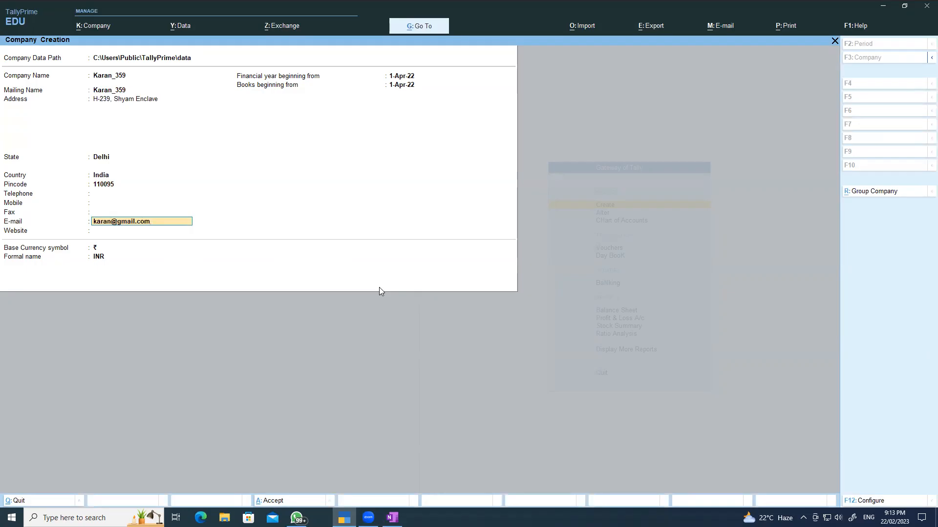
pyautogui.press('Return')
pyautogui.press('Return')
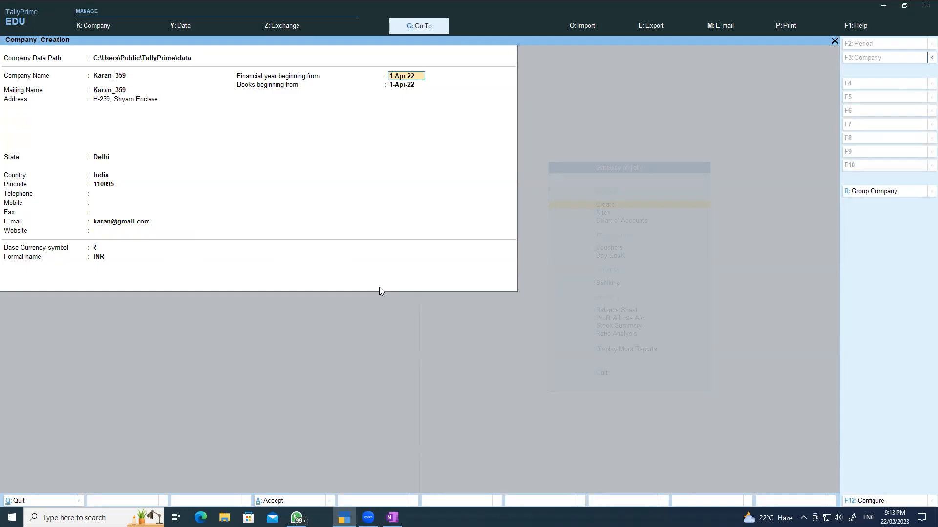
pyautogui.press('Return')
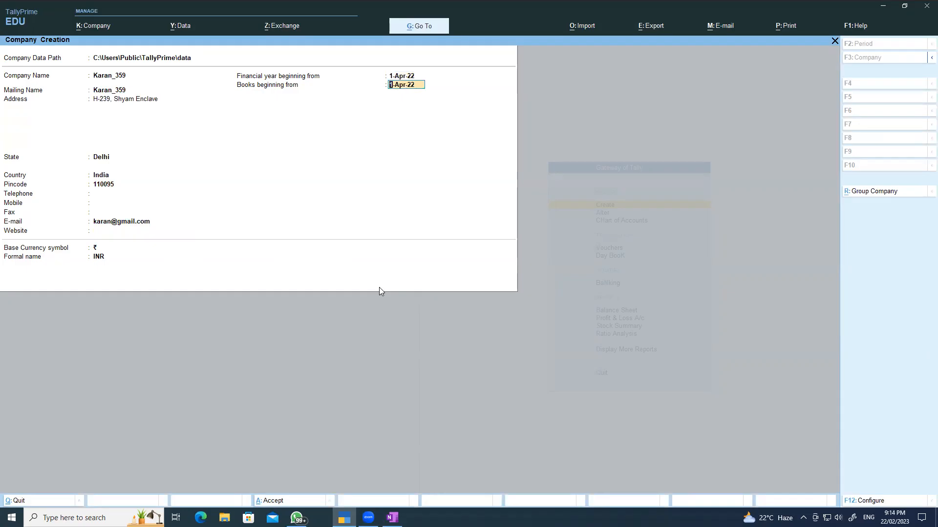
pyautogui.press('Return')
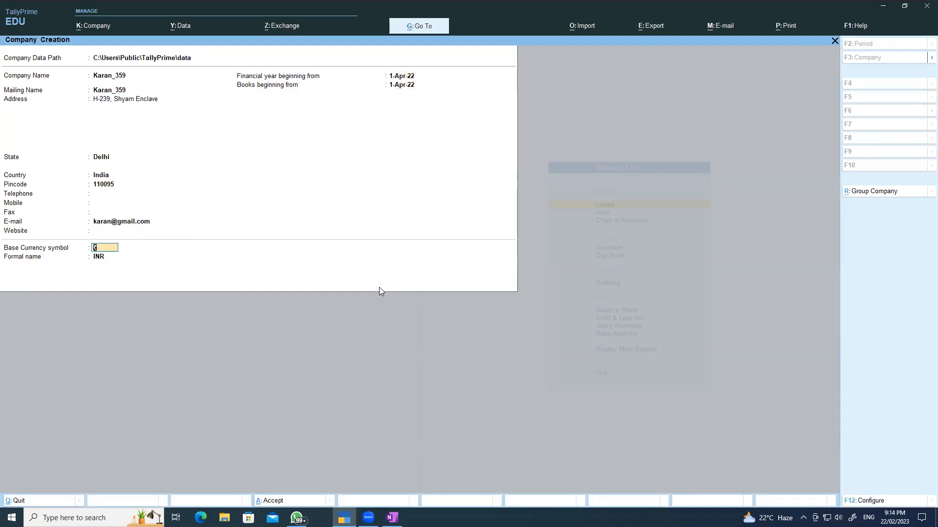
pyautogui.press('Return')
# - Confirm the company, set bill-wise entry, GST and browser access to No, and save with Ctrl+A
pyautogui.press('Return')
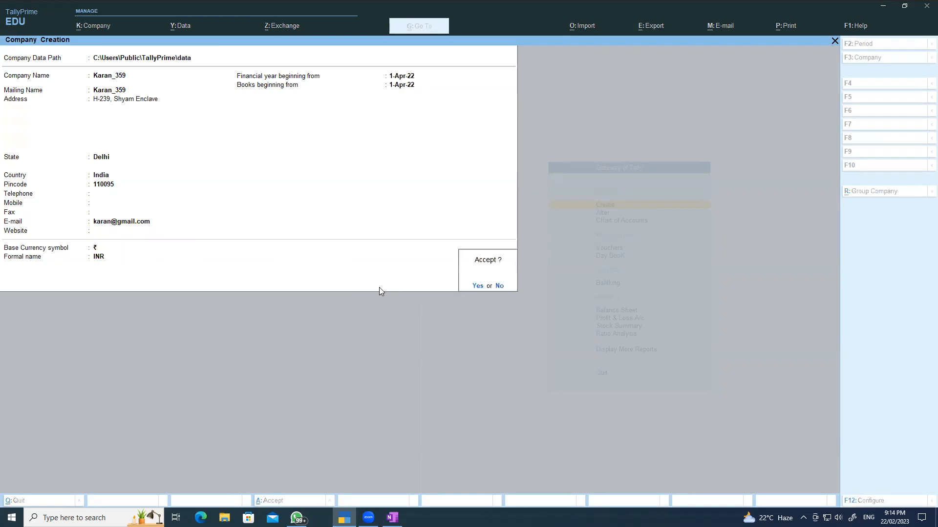
pyautogui.press('Return')
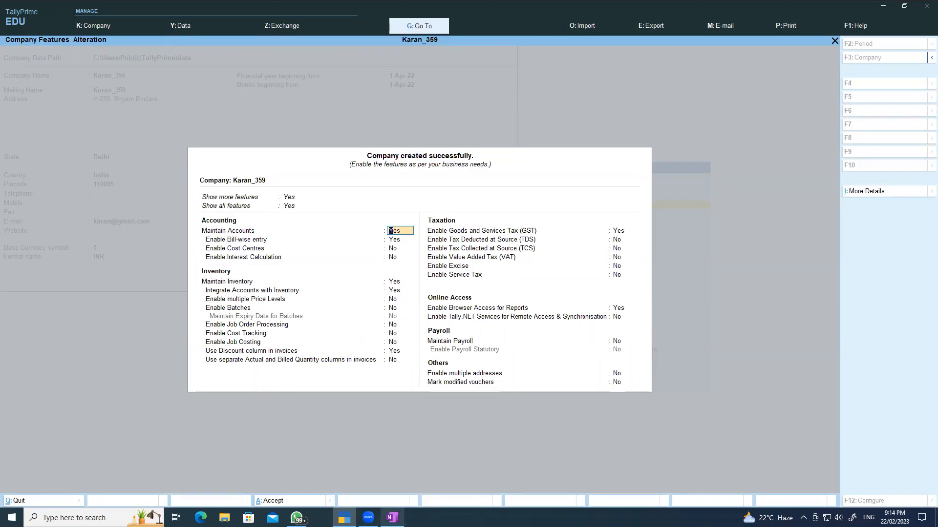
pyautogui.click(392, 517)
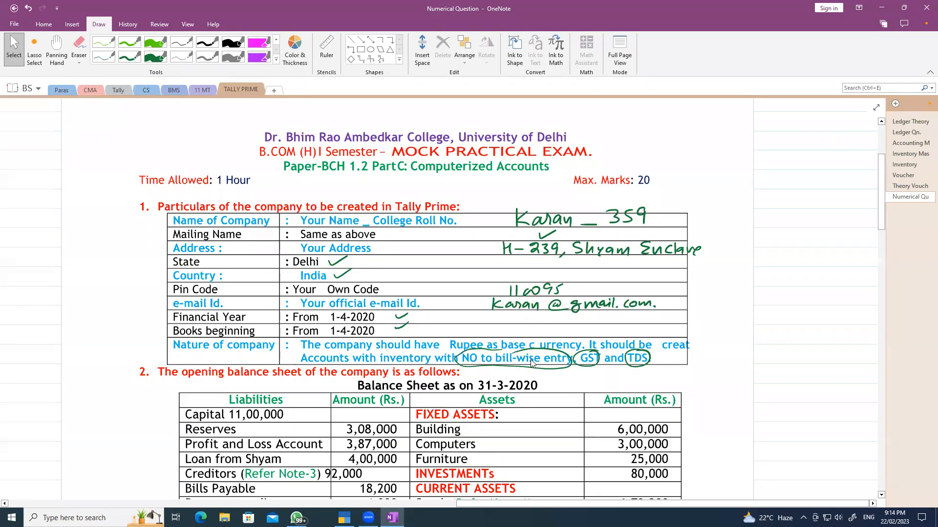
pyautogui.click(393, 515)
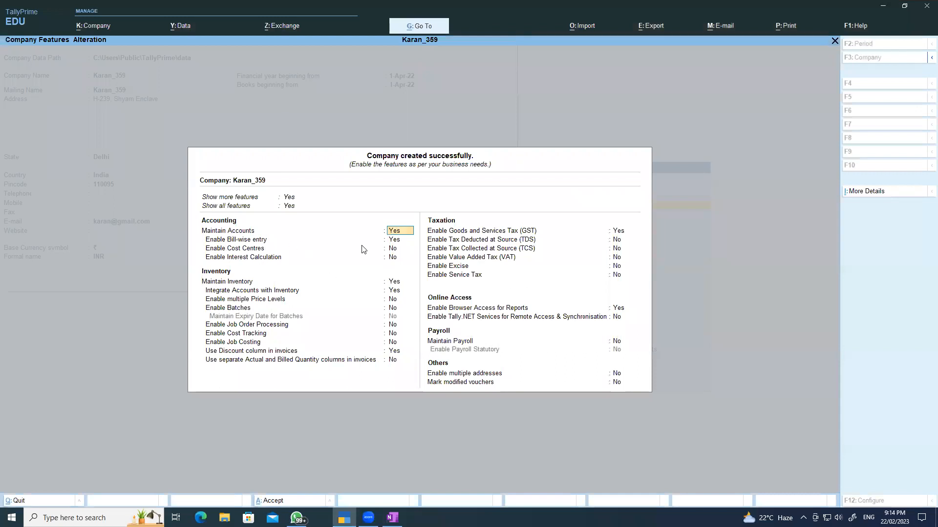
pyautogui.click(393, 240)
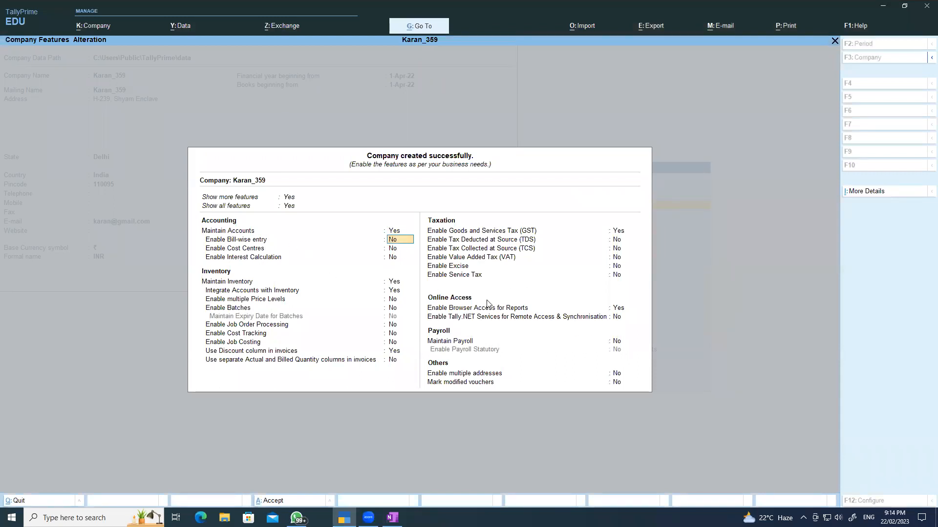
pyautogui.click(619, 231)
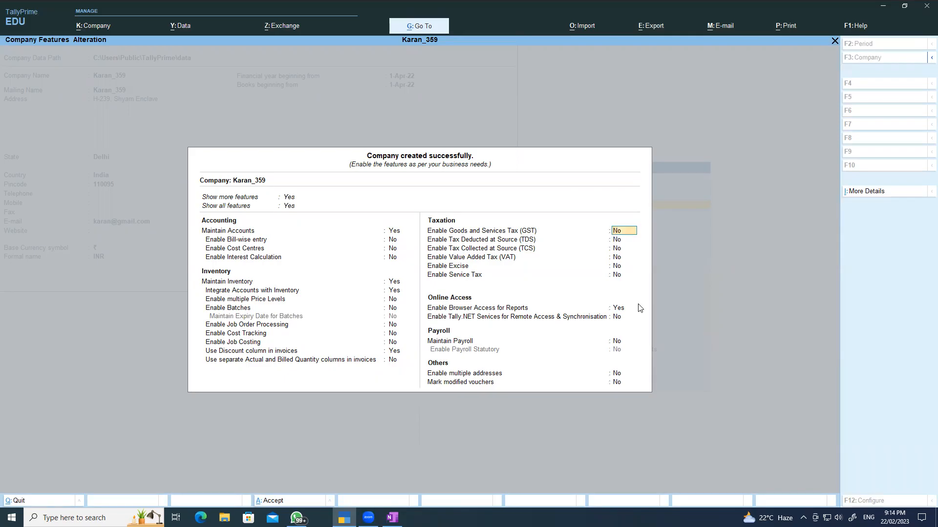
pyautogui.click(618, 309)
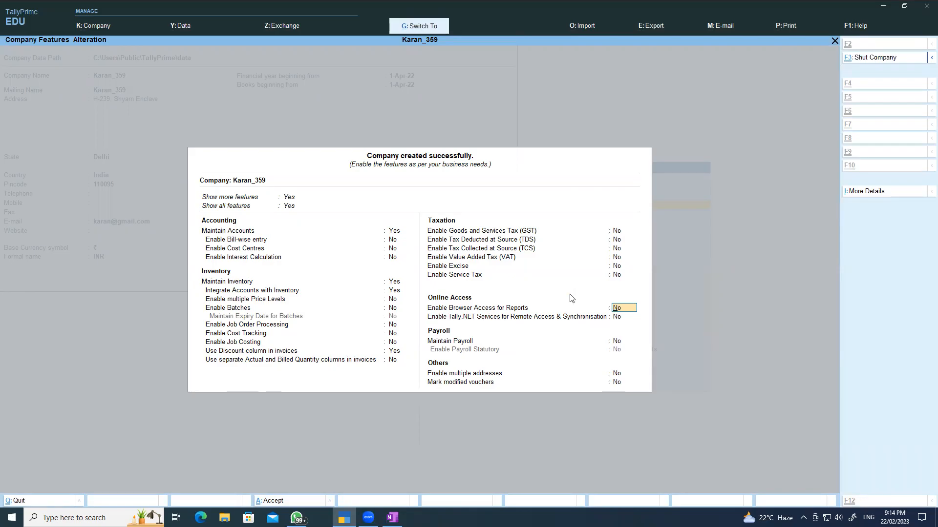
pyautogui.hotkey('ctrl', 'a')
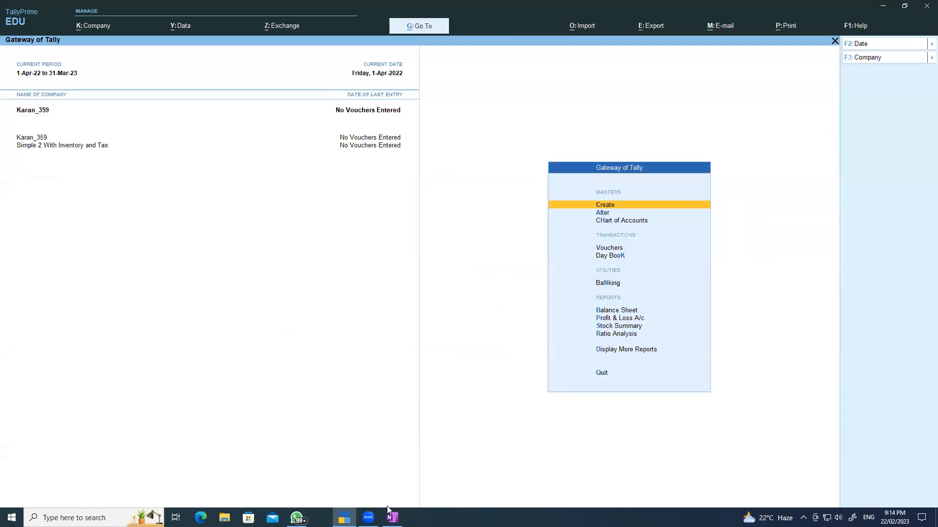
pyautogui.click(393, 517)
# - Scroll to the opening balance sheet and select the dark blue pen
pyautogui.scroll(-5, 762, 277)
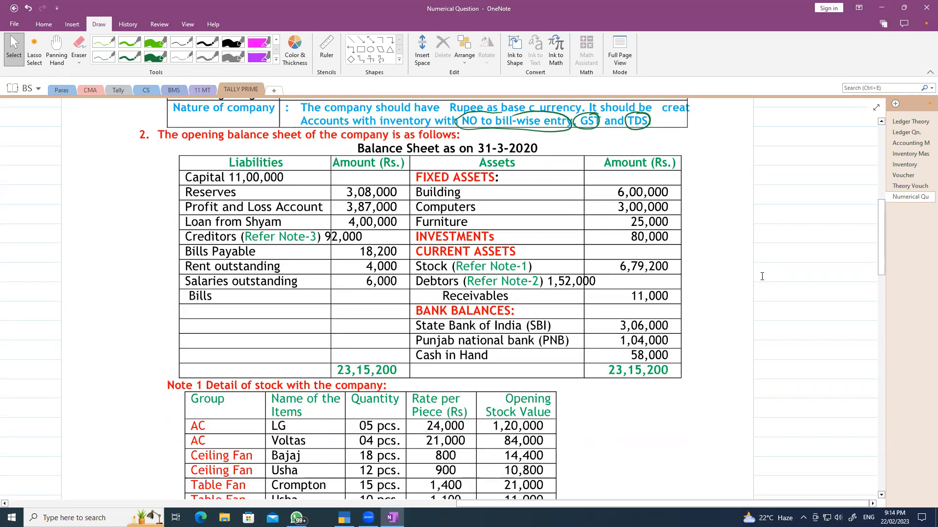
pyautogui.click(128, 56)
pyautogui.click(276, 60)
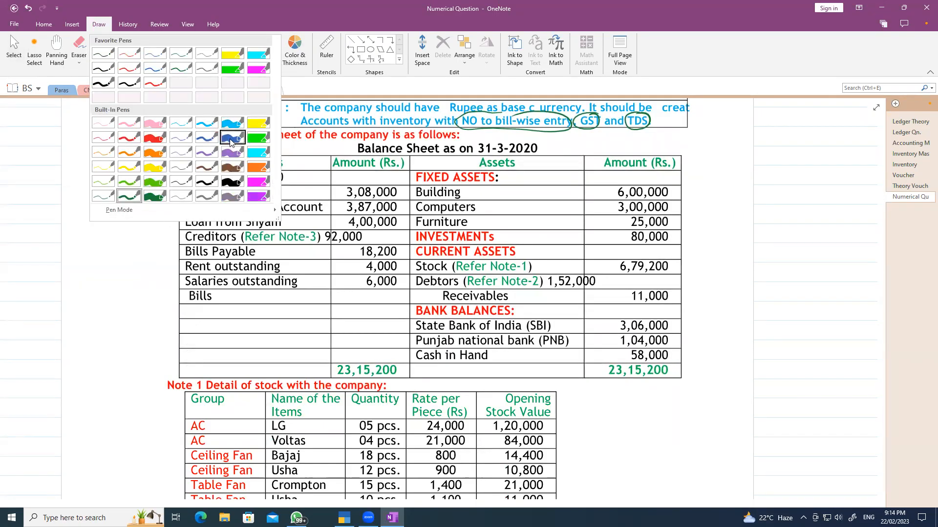
pyautogui.click(209, 138)
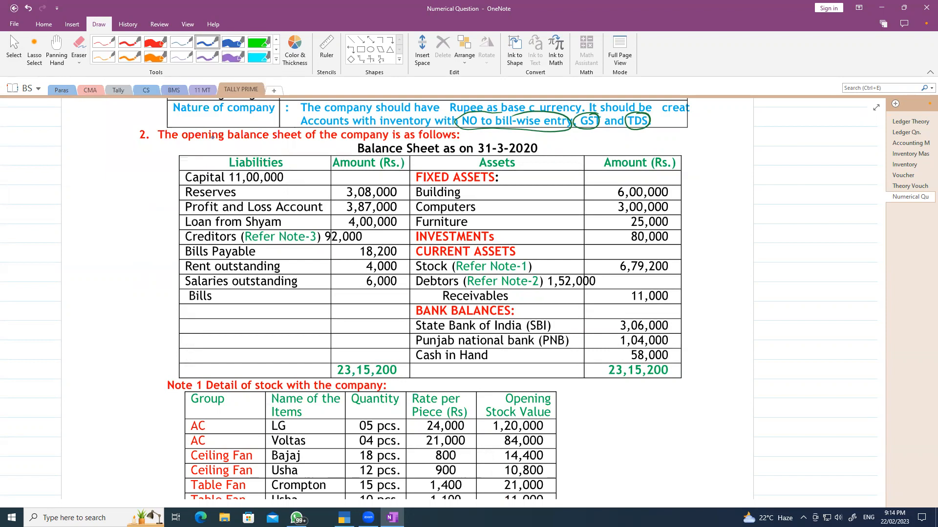
# - Label the fixed assets FA and the 80,000 investment Investment
pyautogui.moveTo(655, 175)
pyautogui.mouseDown()
pyautogui.moveTo(625, 175)
pyautogui.moveTo(606, 194)
pyautogui.moveTo(610, 228)
pyautogui.moveTo(650, 232)
pyautogui.moveTo(677, 203)
pyautogui.moveTo(654, 175)
pyautogui.moveTo(702, 191)
pyautogui.moveTo(697, 199)
pyautogui.mouseUp()
pyautogui.moveTo(724, 182); pyautogui.dragTo(713, 198)
pyautogui.moveTo(714, 190); pyautogui.dragTo(738, 196)
pyautogui.moveTo(729, 191); pyautogui.dragTo(737, 191)
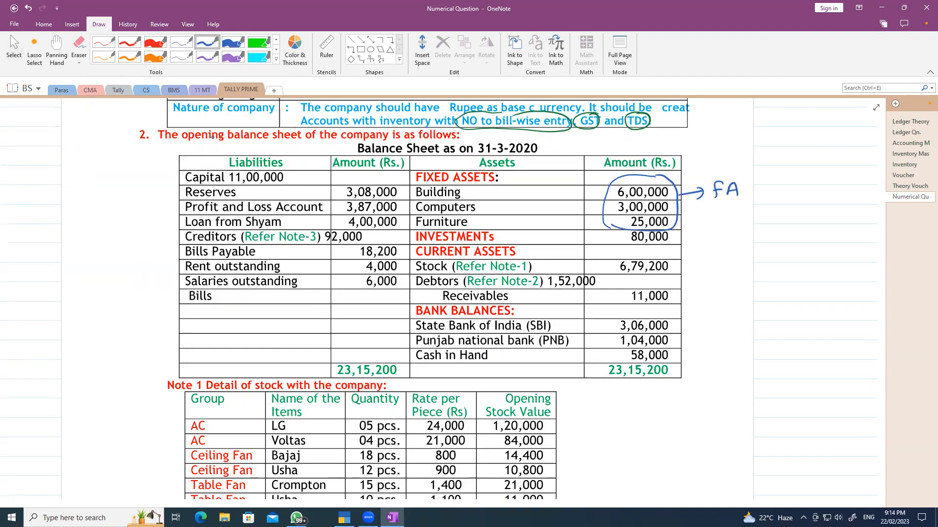
pyautogui.moveTo(670, 235); pyautogui.dragTo(695, 235)
pyautogui.moveTo(708, 229)
pyautogui.mouseDown()
pyautogui.moveTo(699, 231)
pyautogui.moveTo(704, 242)
pyautogui.mouseUp()
pyautogui.moveTo(713, 237); pyautogui.dragTo(802, 230)
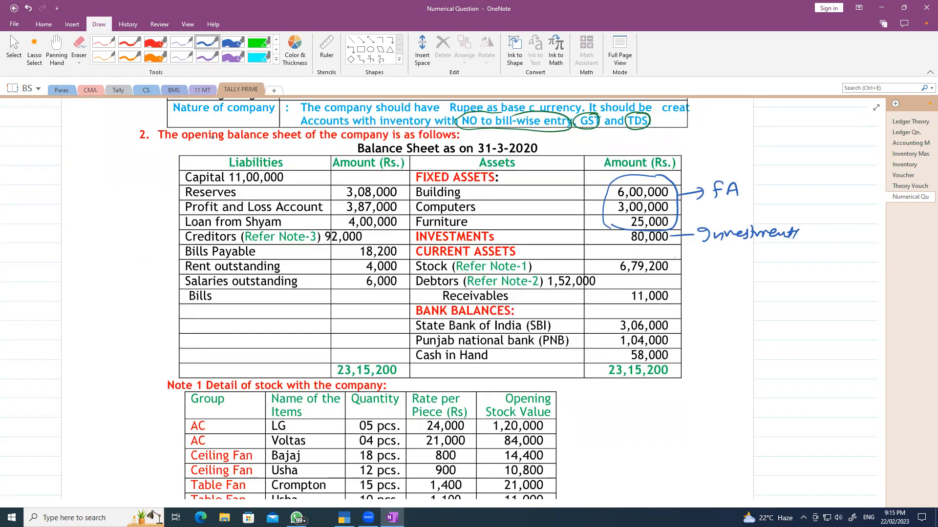
# - Mark the 1,52,000 debtors Individual, circle Bills, and label the 11,000 receivables C. Asset
pyautogui.moveTo(596, 283); pyautogui.dragTo(719, 281)
pyautogui.moveTo(713, 276)
pyautogui.mouseDown()
pyautogui.moveTo(713, 285)
pyautogui.moveTo(734, 271)
pyautogui.moveTo(730, 284)
pyautogui.mouseUp()
pyautogui.moveTo(735, 283); pyautogui.dragTo(822, 289)
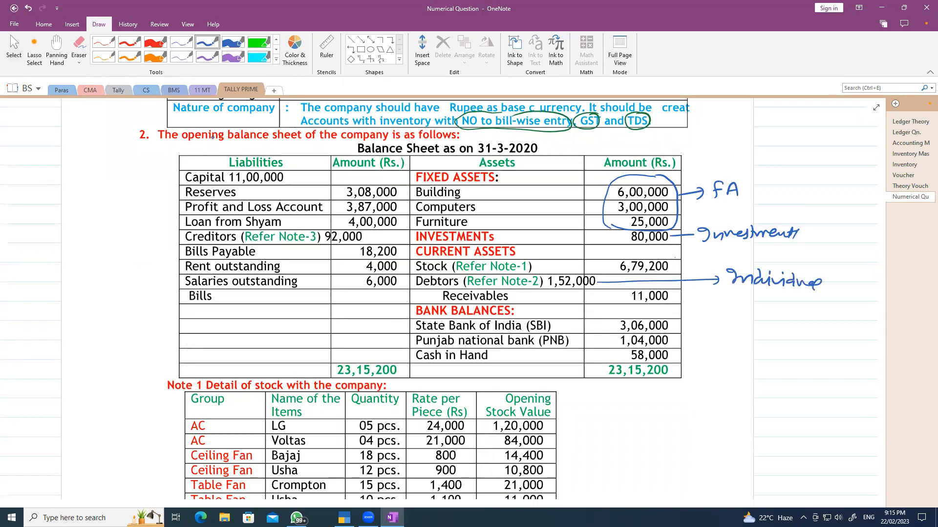
pyautogui.moveTo(213, 292)
pyautogui.mouseDown()
pyautogui.moveTo(189, 304)
pyautogui.moveTo(213, 296)
pyautogui.mouseUp()
pyautogui.moveTo(673, 296); pyautogui.dragTo(730, 313)
pyautogui.click(740, 311)
pyautogui.moveTo(750, 315)
pyautogui.mouseDown()
pyautogui.moveTo(755, 303)
pyautogui.moveTo(771, 314)
pyautogui.mouseUp()
pyautogui.moveTo(780, 311)
pyautogui.mouseDown()
pyautogui.moveTo(790, 316)
pyautogui.moveTo(798, 307)
pyautogui.mouseUp()
# - Label the bank balances Bank, tick the 58,000 cash, and draw a line from Capital
pyautogui.moveTo(669, 316)
pyautogui.mouseDown()
pyautogui.moveTo(670, 348)
pyautogui.moveTo(718, 331)
pyautogui.mouseUp()
pyautogui.moveTo(728, 338)
pyautogui.mouseDown()
pyautogui.moveTo(736, 326)
pyautogui.moveTo(731, 340)
pyautogui.mouseUp()
pyautogui.moveTo(750, 335); pyautogui.dragTo(773, 341)
pyautogui.moveTo(779, 332); pyautogui.dragTo(781, 342)
pyautogui.moveTo(668, 356); pyautogui.dragTo(699, 358)
pyautogui.moveTo(709, 358); pyautogui.dragTo(741, 354)
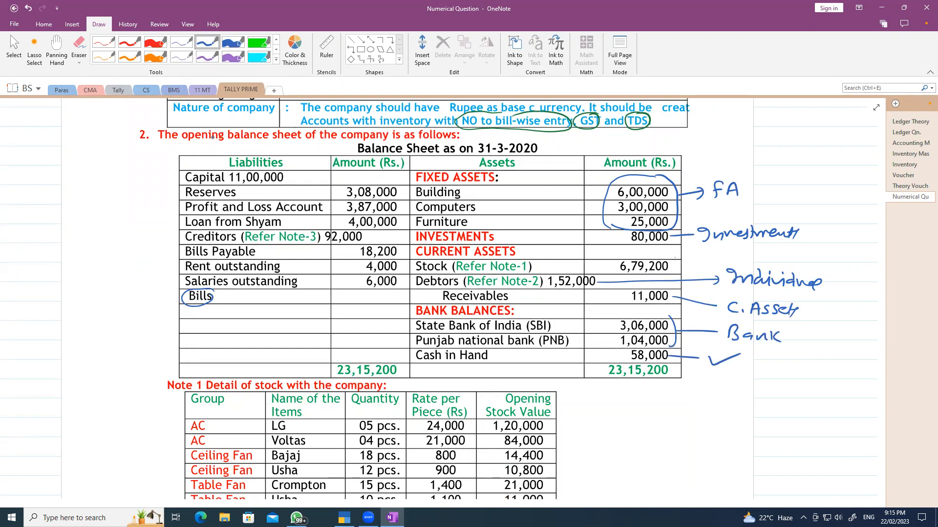
pyautogui.moveTo(184, 178)
pyautogui.mouseDown()
pyautogui.moveTo(121, 205)
pyautogui.moveTo(136, 180)
pyautogui.moveTo(150, 173)
pyautogui.moveTo(145, 223)
pyautogui.moveTo(99, 260)
pyautogui.moveTo(109, 259)
pyautogui.mouseUp()
# - Label Capital and R&S, cross out Profit and Loss, and mark the loan Unsec. Cr
pyautogui.moveTo(107, 234); pyautogui.dragTo(120, 247)
pyautogui.moveTo(188, 207); pyautogui.dragTo(134, 264)
pyautogui.moveTo(132, 252); pyautogui.dragTo(129, 272)
pyautogui.moveTo(188, 221); pyautogui.dragTo(142, 297)
pyautogui.moveTo(91, 312)
pyautogui.mouseDown()
pyautogui.moveTo(109, 318)
pyautogui.moveTo(128, 303)
pyautogui.moveTo(120, 329)
pyautogui.mouseUp()
pyautogui.click(131, 299)
pyautogui.moveTo(124, 320); pyautogui.dragTo(134, 317)
# - Label Creditors Individual, bracket the outstanding items as CL, and return to TallyPrime
pyautogui.moveTo(185, 237)
pyautogui.mouseDown()
pyautogui.moveTo(128, 362)
pyautogui.moveTo(86, 392)
pyautogui.moveTo(108, 384)
pyautogui.mouseUp()
pyautogui.moveTo(110, 370)
pyautogui.mouseDown()
pyautogui.moveTo(108, 379)
pyautogui.moveTo(157, 360)
pyautogui.mouseUp()
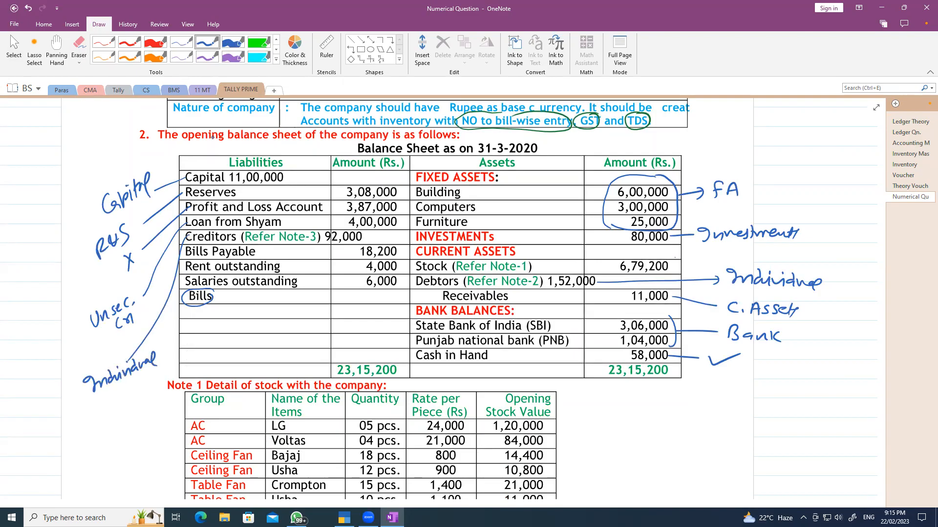
pyautogui.moveTo(255, 250)
pyautogui.mouseDown()
pyautogui.moveTo(292, 253)
pyautogui.moveTo(282, 268)
pyautogui.moveTo(296, 287)
pyautogui.moveTo(310, 268)
pyautogui.moveTo(319, 272)
pyautogui.mouseUp()
pyautogui.moveTo(326, 258)
pyautogui.mouseDown()
pyautogui.moveTo(333, 270)
pyautogui.moveTo(320, 279)
pyautogui.moveTo(337, 255)
pyautogui.mouseUp()
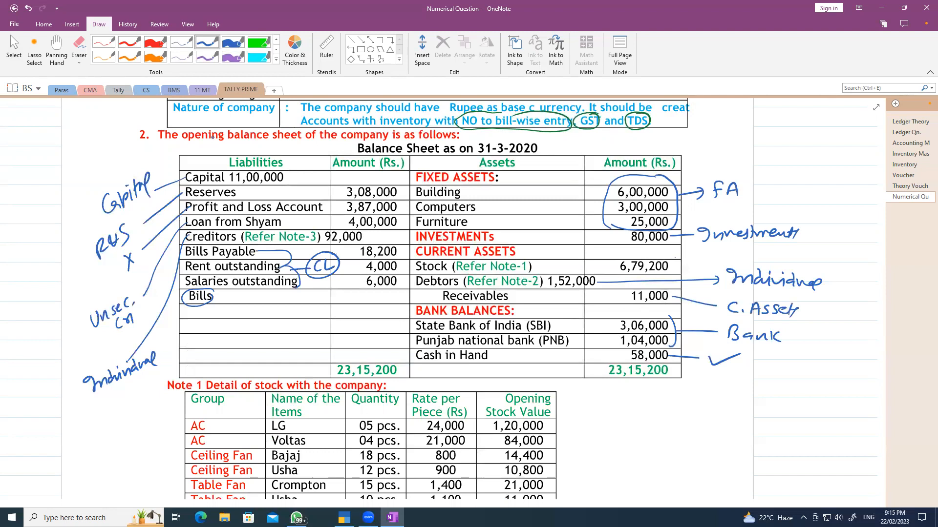
pyautogui.click(14, 48)
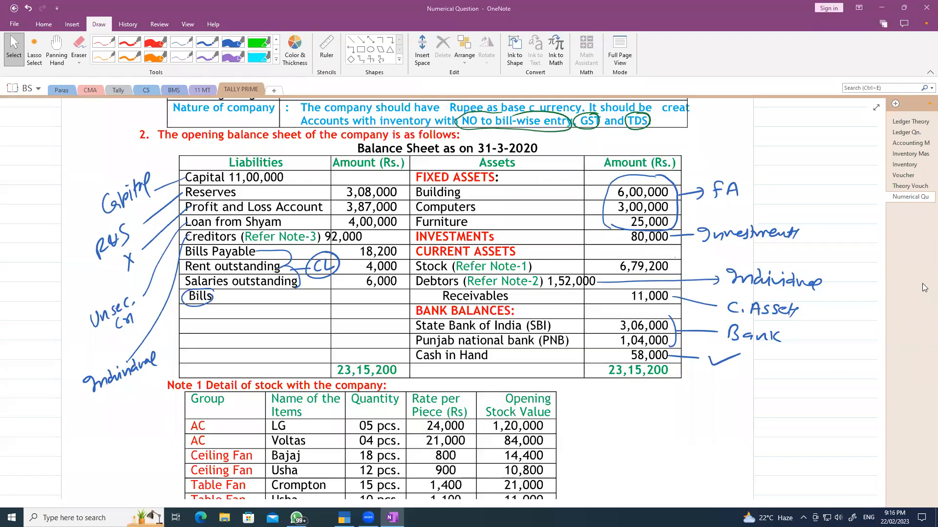
pyautogui.click(344, 516)
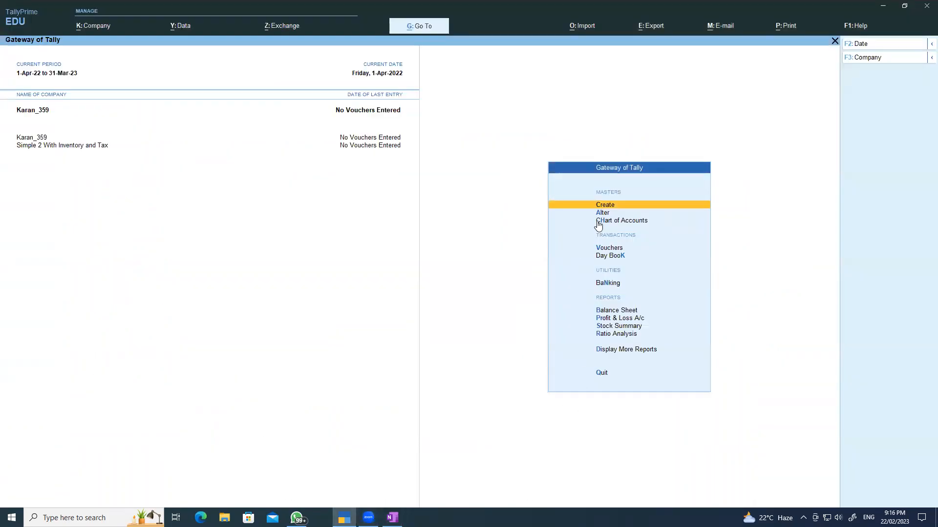
# - Open Multi Ledger Creation via Chart of Accounts > Ledgers > Multi Create with All Items
pyautogui.click(616, 221)
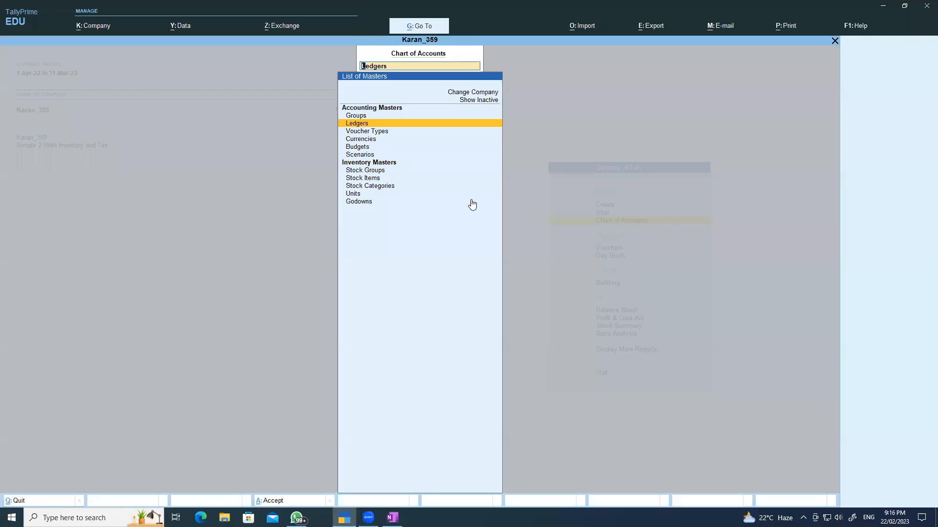
pyautogui.click(366, 124)
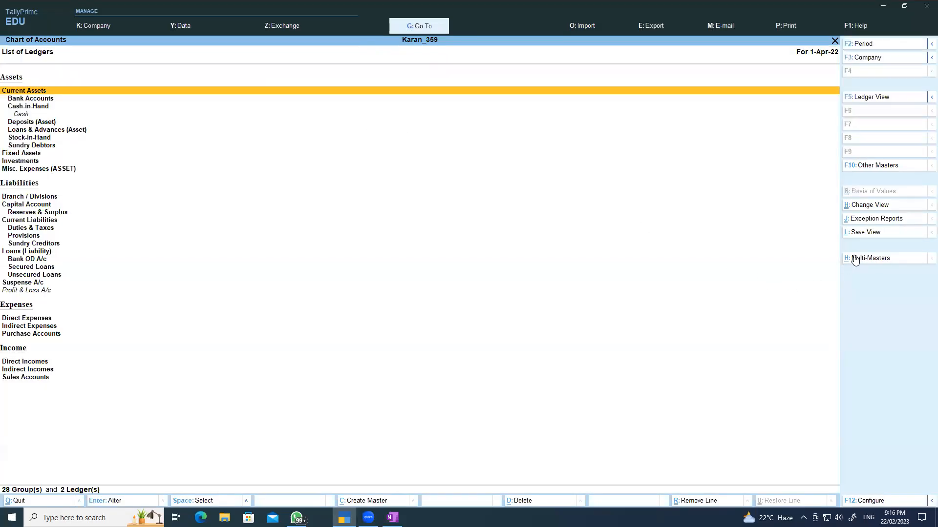
pyautogui.click(870, 258)
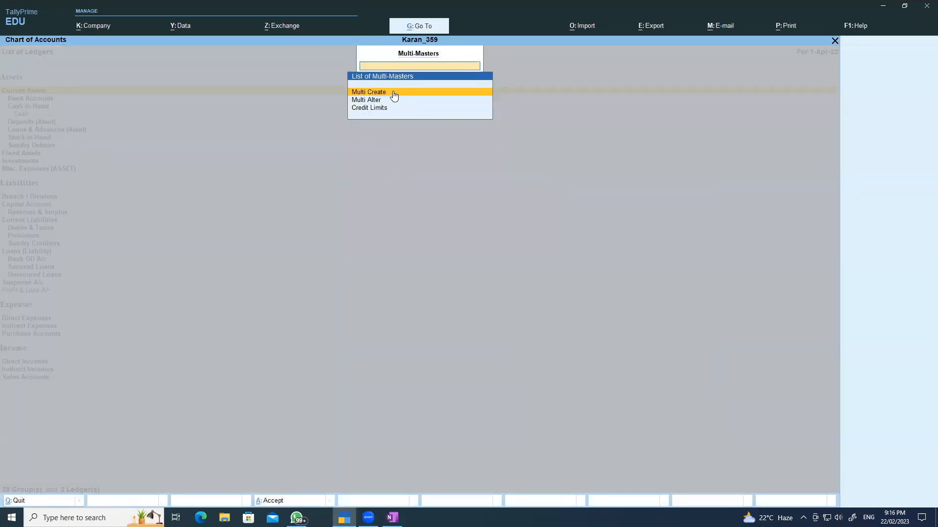
pyautogui.click(392, 94)
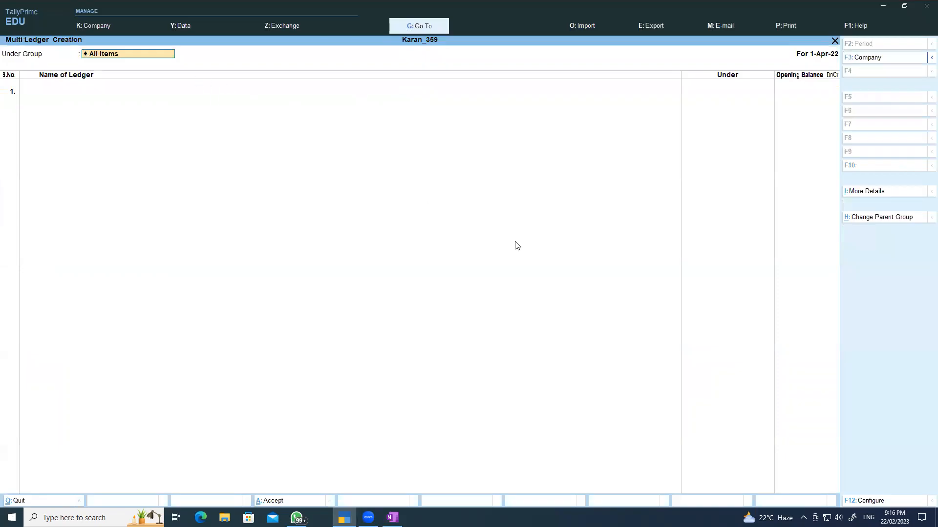
pyautogui.press('Return')
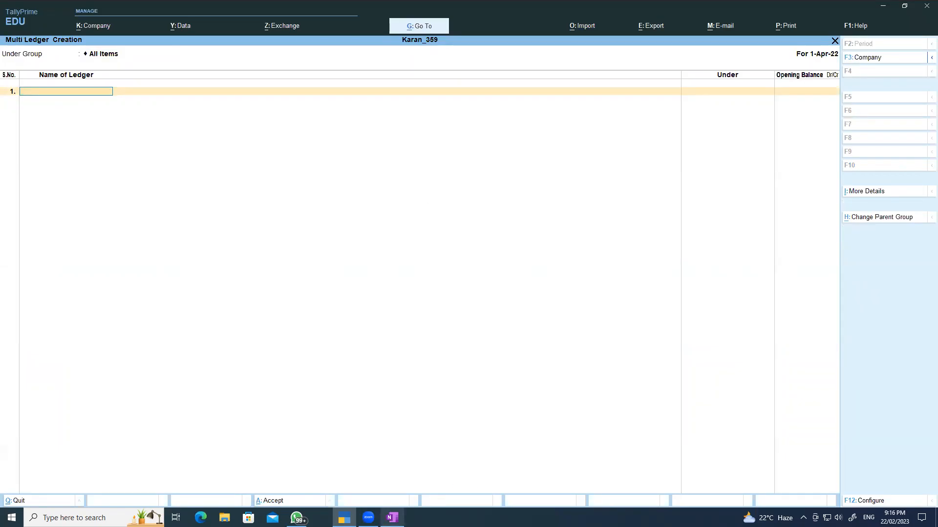
pyautogui.click(392, 518)
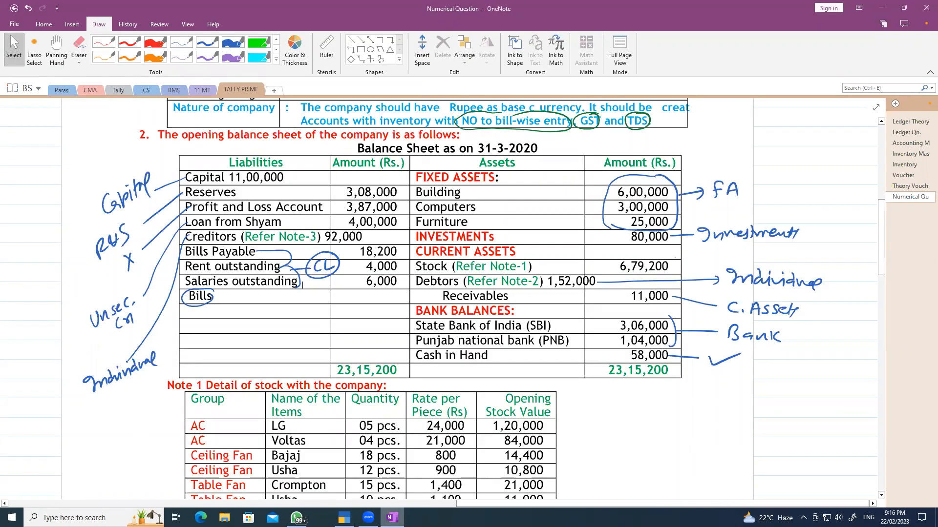
# - Create the Building ledger under Fixed Assets with a 6,00,000 debit opening balance
pyautogui.hotkey('alt', 'Tab')
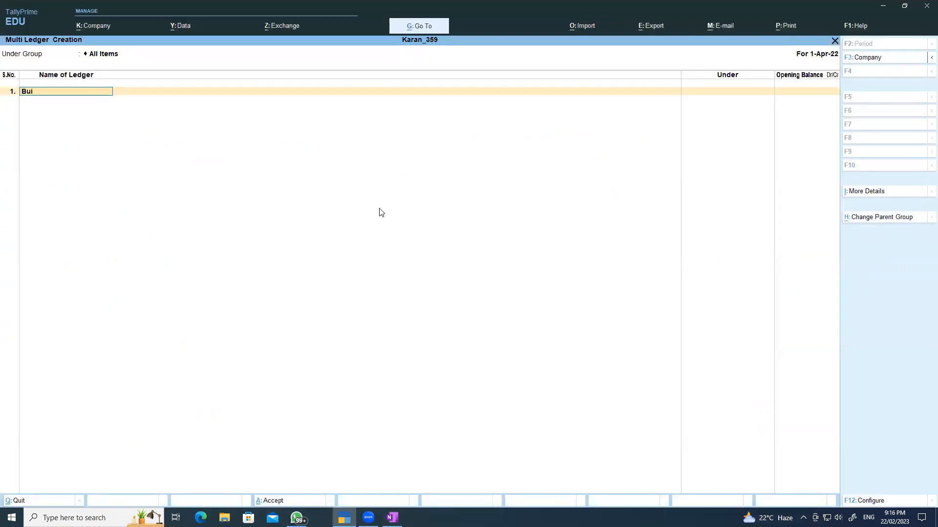
pyautogui.press('Return')
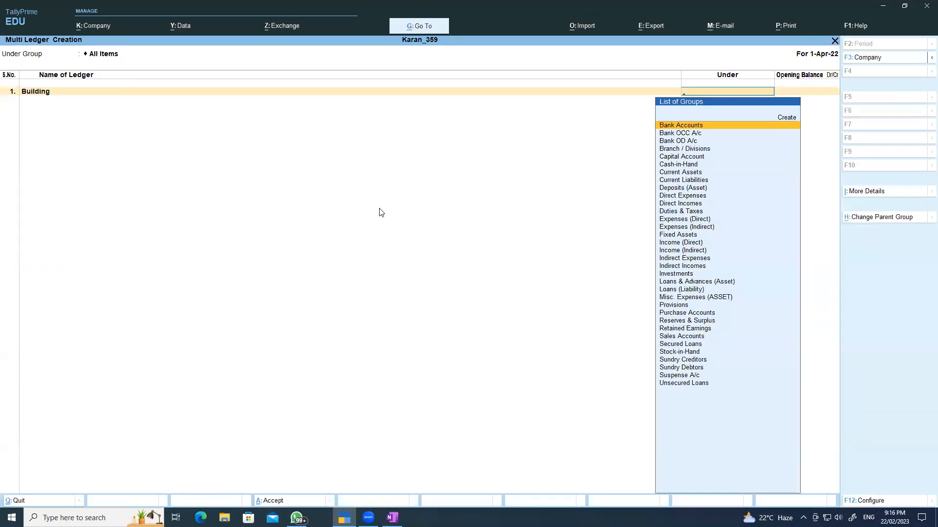
pyautogui.write('F')
pyautogui.press('Return')
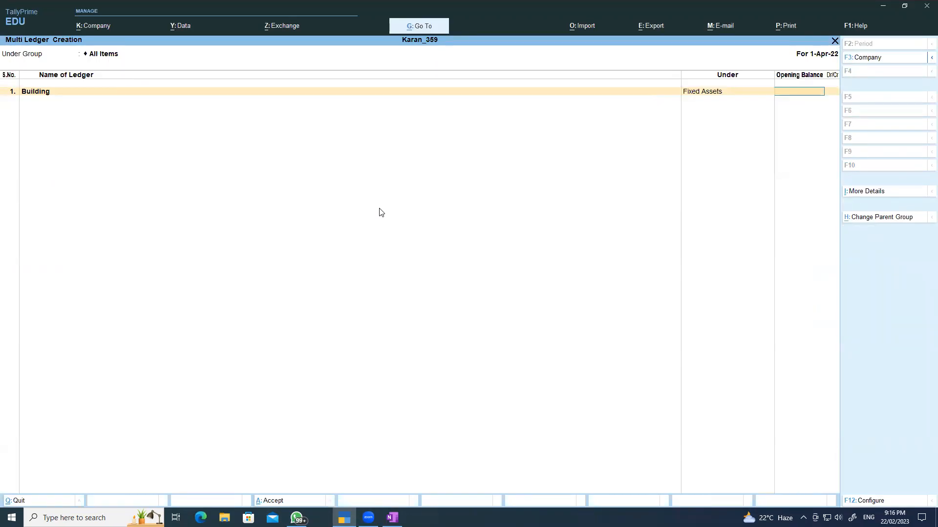
pyautogui.write('600000')
pyautogui.press('Return')
pyautogui.press('Return')
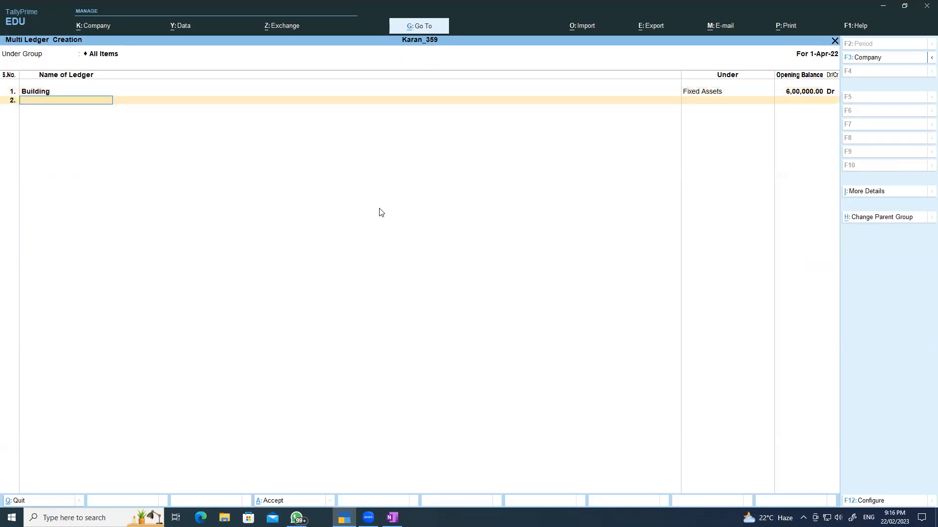
pyautogui.write('Computers')
# - Add the Computers ledger with a 3,00,000 debit opening balance
pyautogui.press('Return')
pyautogui.write('F')
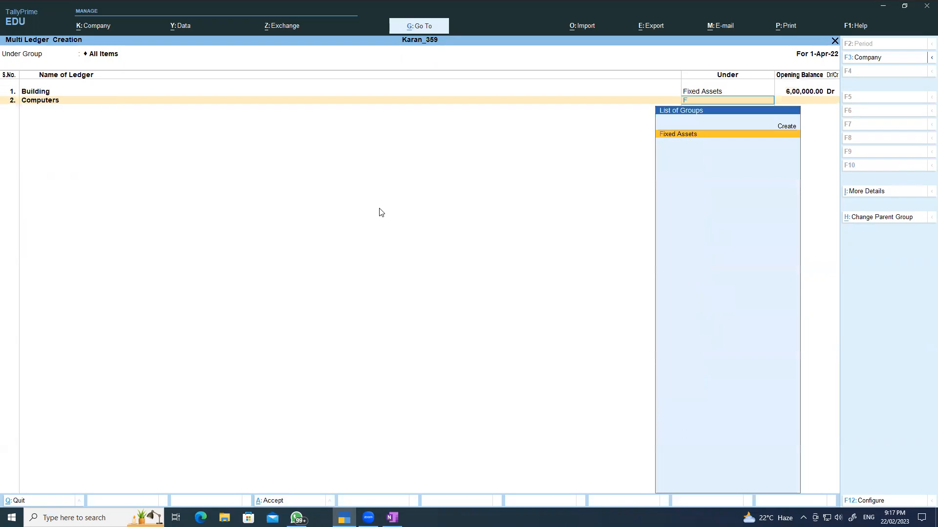
pyautogui.press('Return')
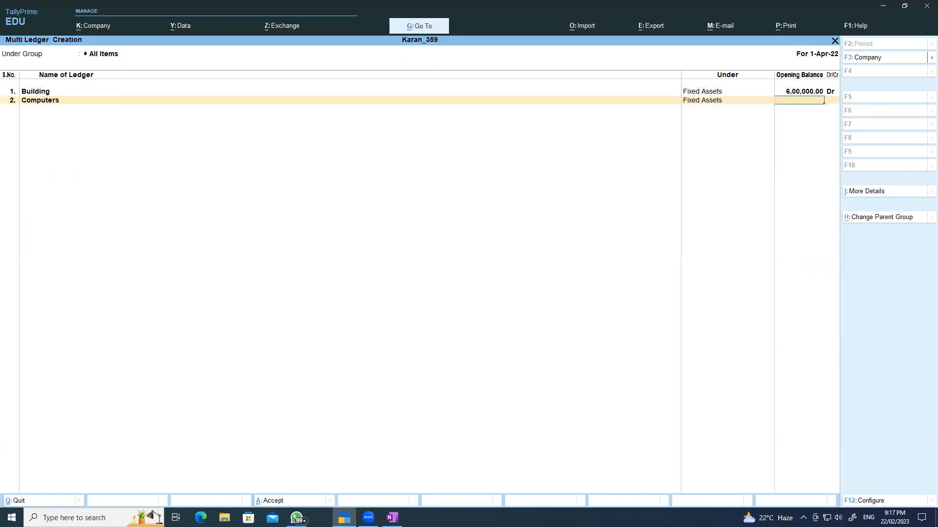
pyautogui.click(392, 517)
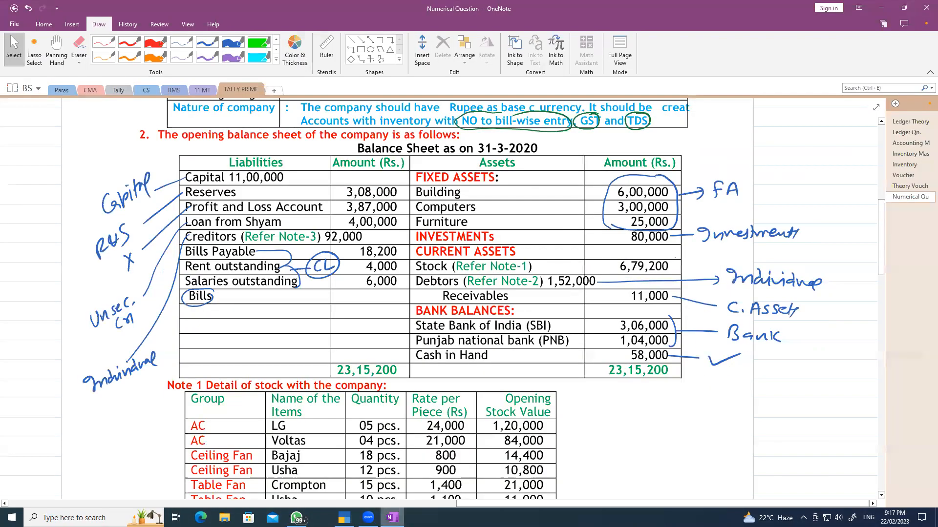
pyautogui.hotkey('alt', 'Tab')
pyautogui.write('3,00,000')
pyautogui.press('Return')
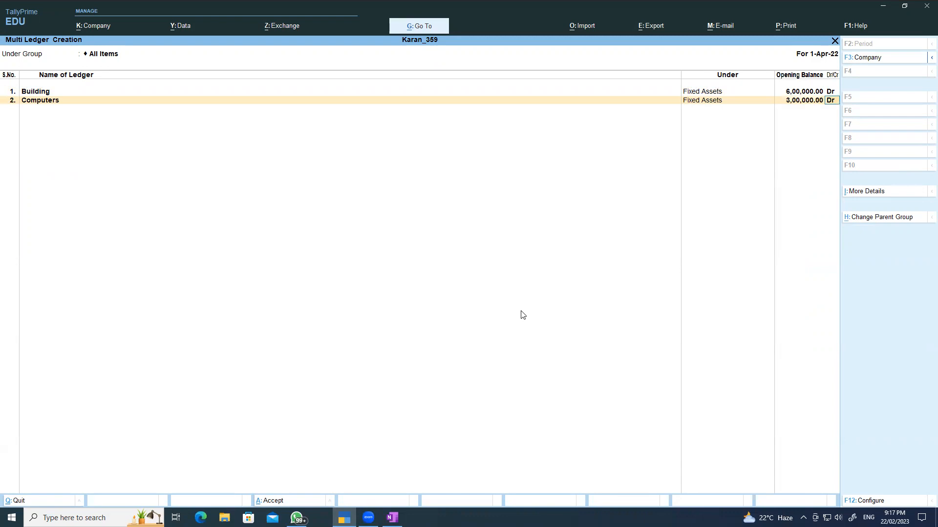
pyautogui.press('Return')
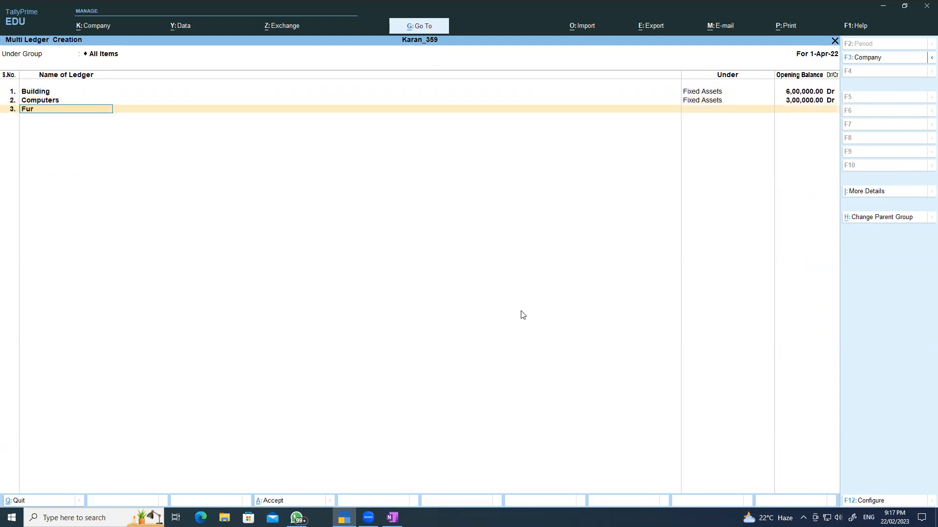
# - Add Furniture under Fixed Assets with a 25,000 debit opening balance
pyautogui.press('Return')
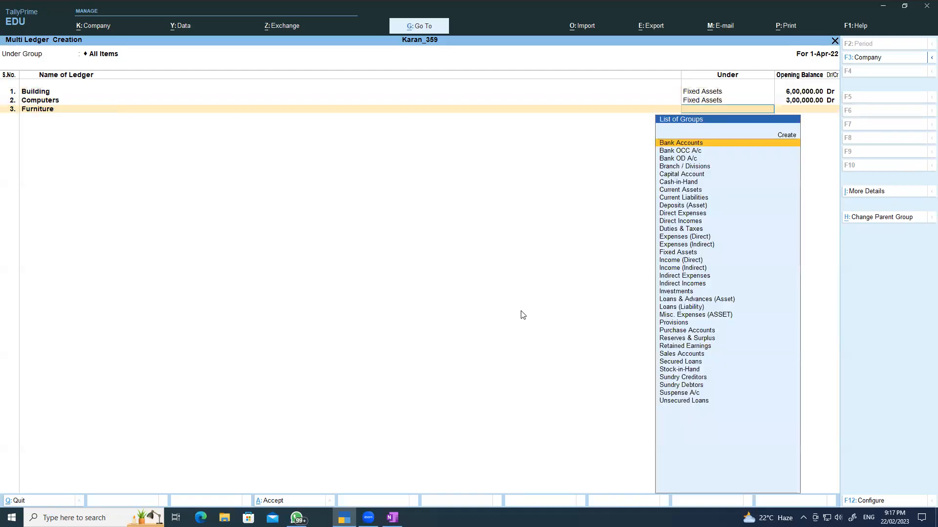
pyautogui.write('F')
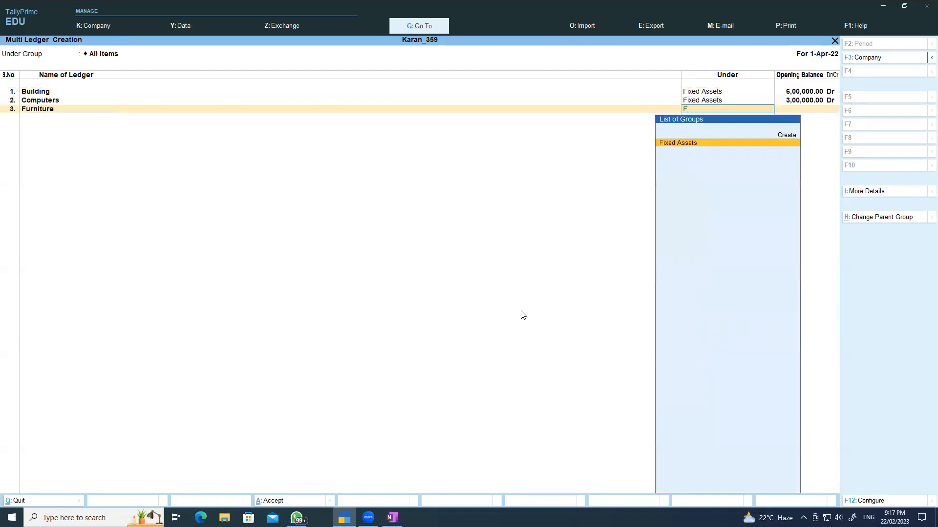
pyautogui.press('Return')
pyautogui.write('25000')
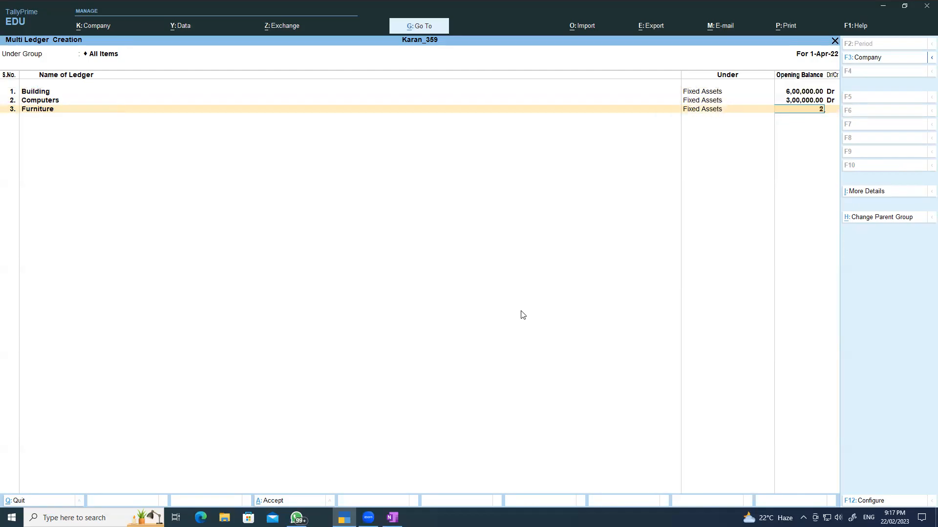
pyautogui.press('Return')
pyautogui.press('Return')
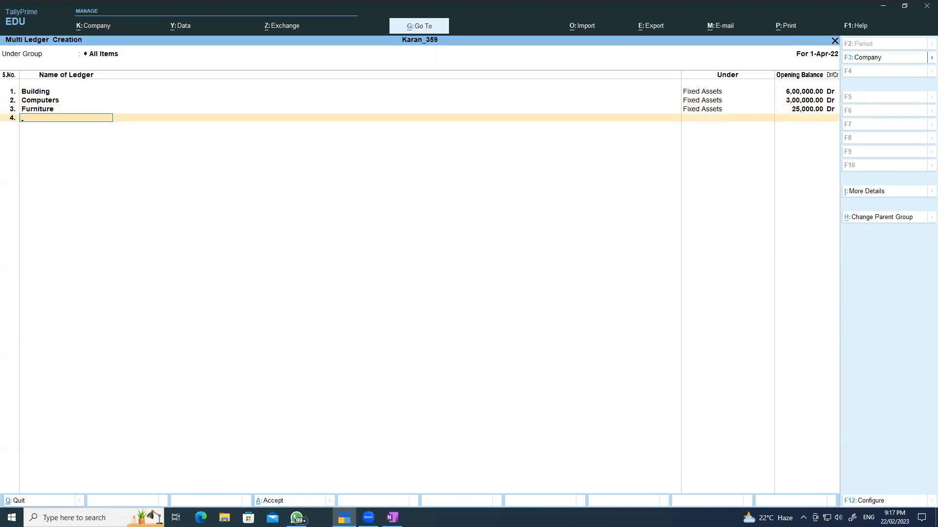
pyautogui.click(393, 518)
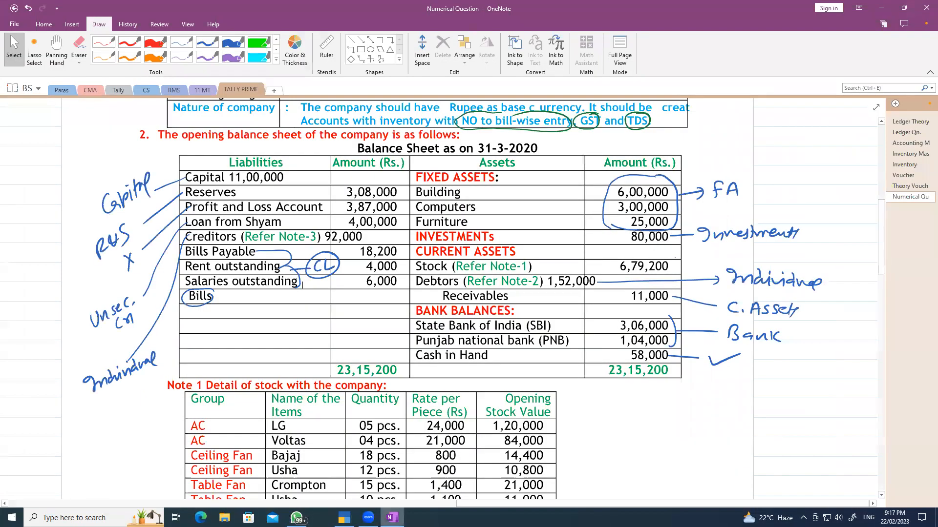
# - Enter an Investments ledger in row 4 under the Investments group with 80,000 Dr
pyautogui.hotkey('alt', 'Tab')
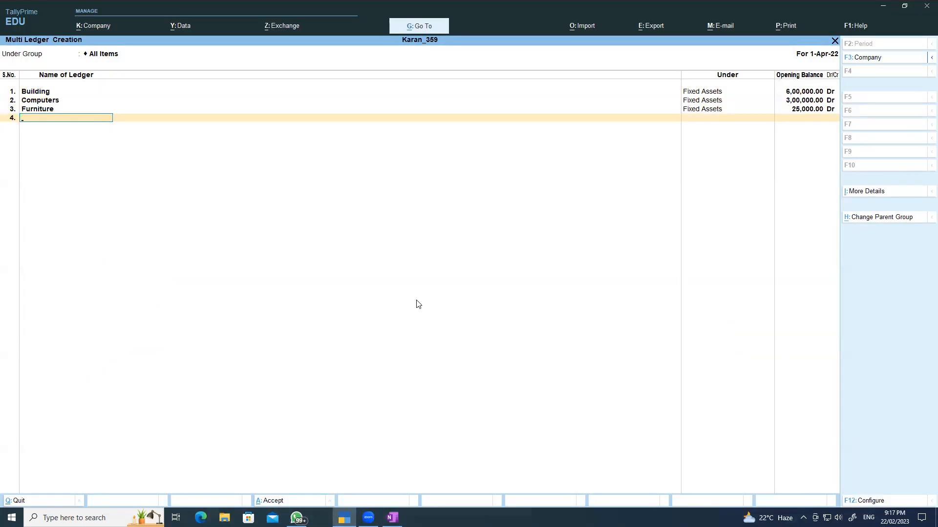
pyautogui.write('Investm')
pyautogui.press('BackSpace')
pyautogui.press('BackSpace')
pyautogui.press('BackSpace')
pyautogui.press('Return')
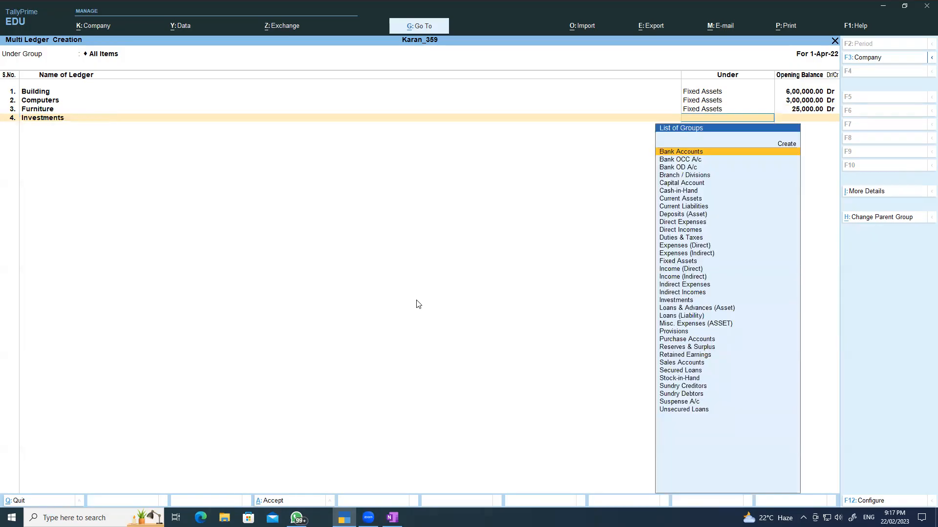
pyautogui.write('I')
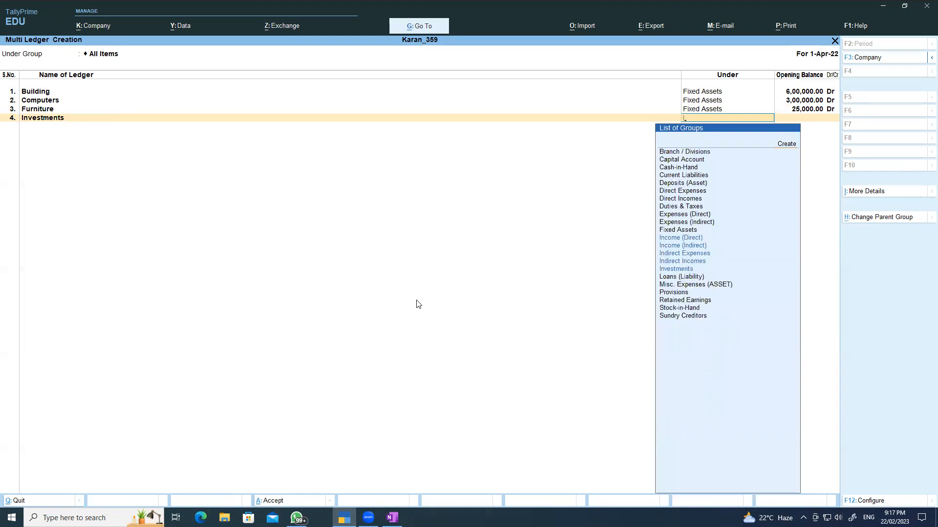
pyautogui.press('Down')
pyautogui.press('Down')
pyautogui.press('Down')
pyautogui.press('Down')
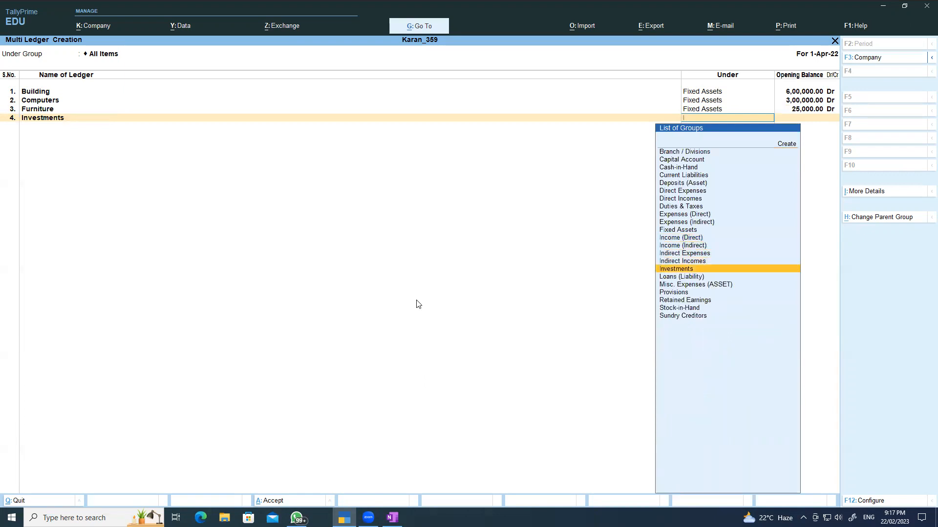
pyautogui.press('Return')
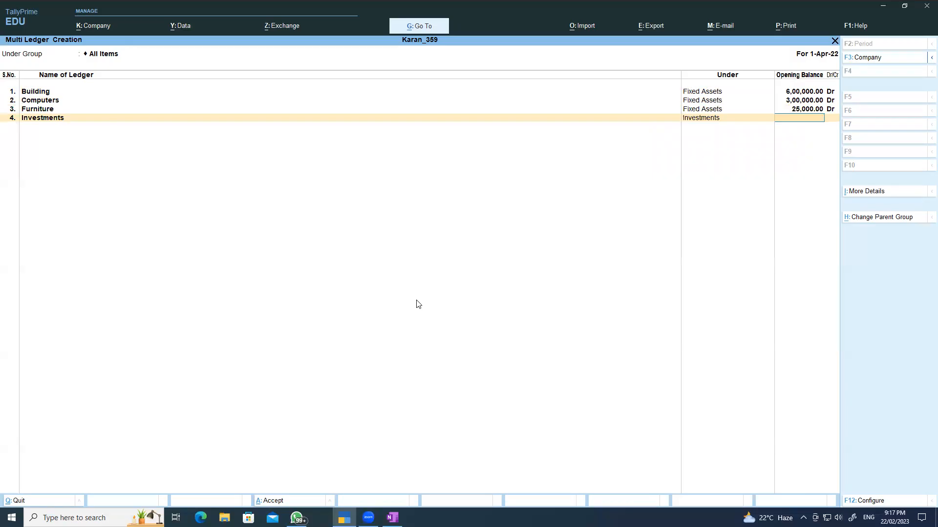
pyautogui.write('80000')
pyautogui.press('Return')
pyautogui.press('Return')
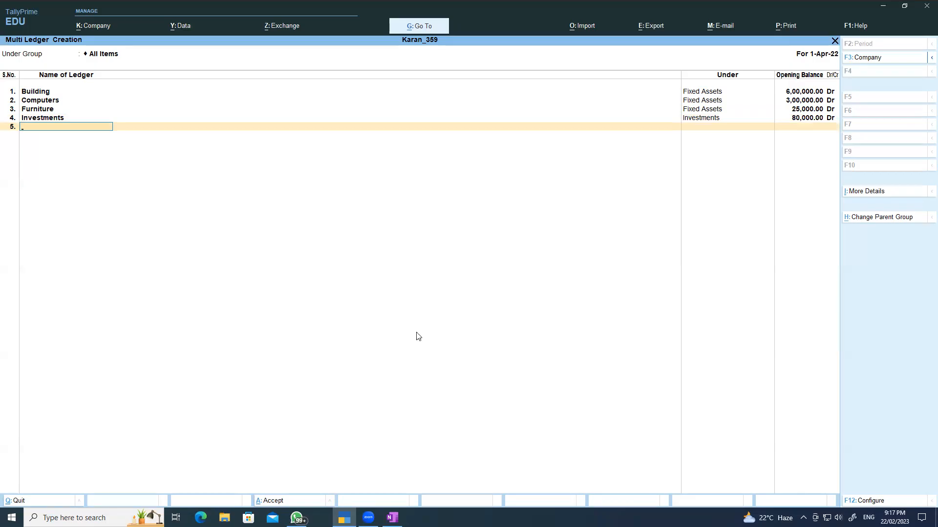
pyautogui.click(392, 517)
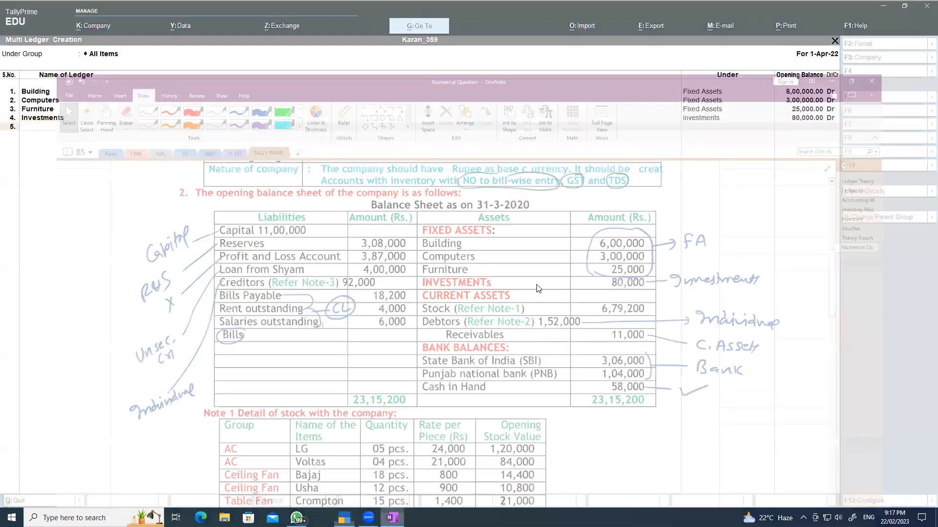
# - Add the first debtor ledger under Sundry Debtors with a 26,000 Dr opening balance
pyautogui.scroll(-5, 536, 331)
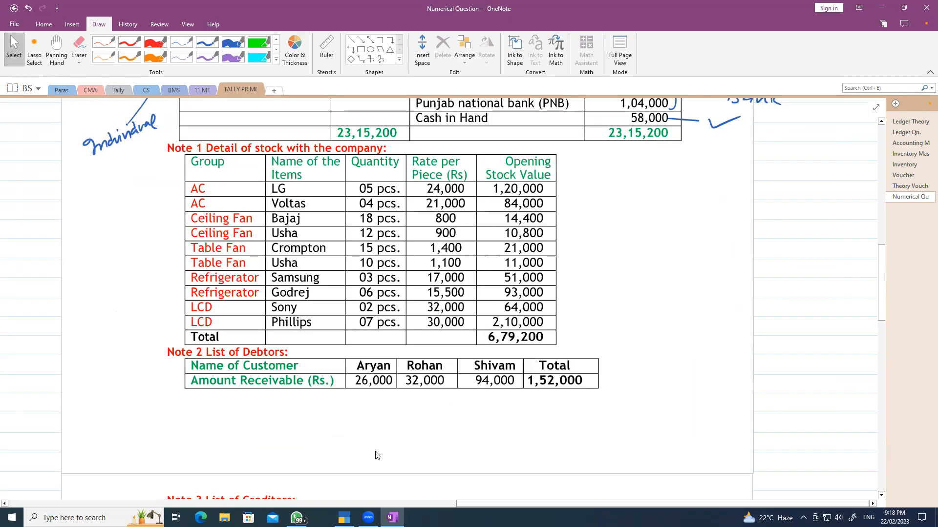
pyautogui.hotkey('alt', 'Tab')
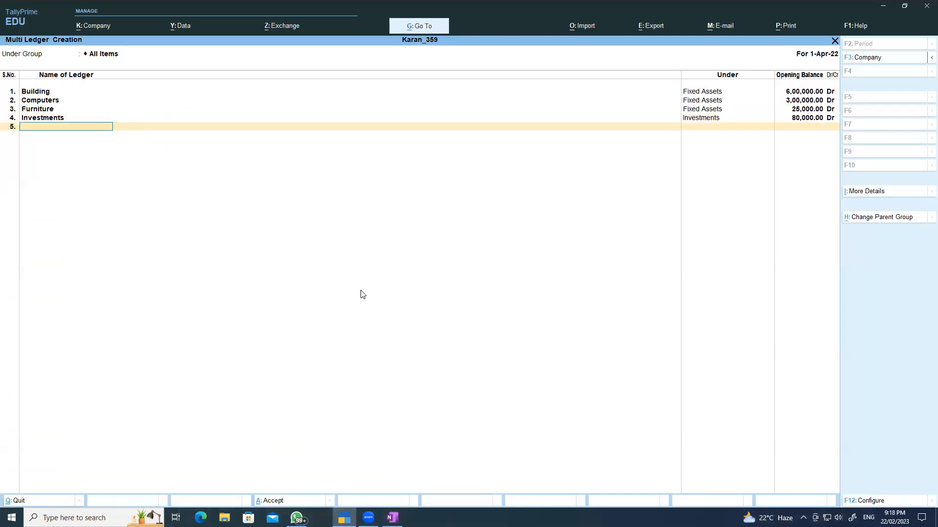
pyautogui.write('ty')
pyautogui.write('n')
pyautogui.press('Return')
pyautogui.write('S')
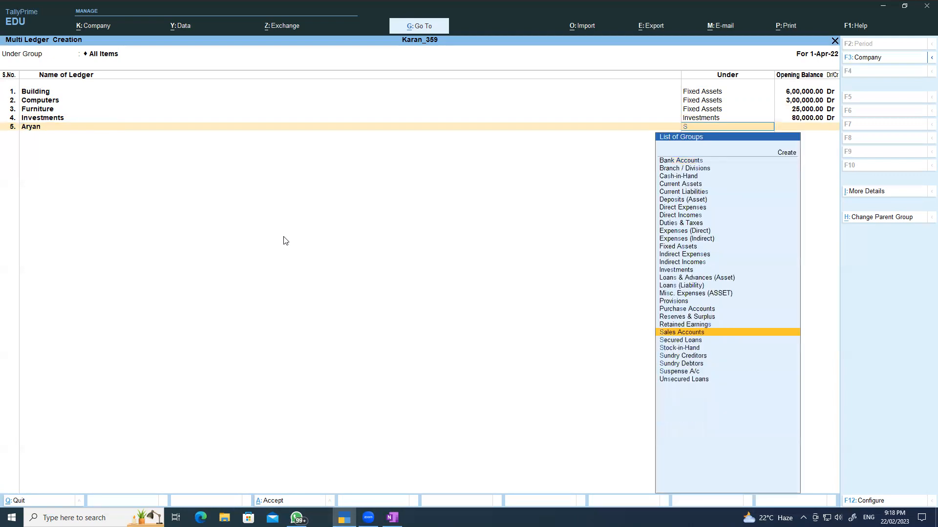
pyautogui.press('Down')
pyautogui.press('Down')
pyautogui.press('Down')
pyautogui.press('Down')
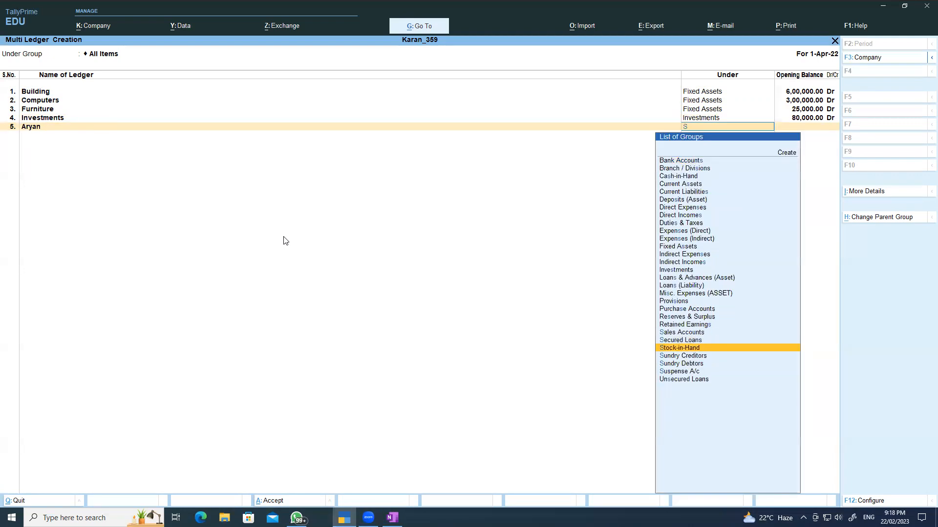
pyautogui.press('Return')
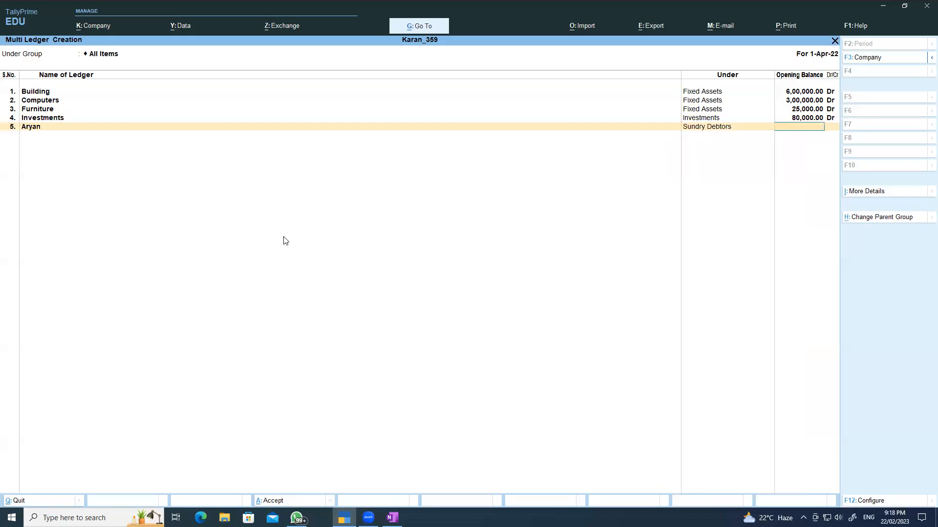
pyautogui.write('26000')
pyautogui.press('Return')
pyautogui.press('Return')
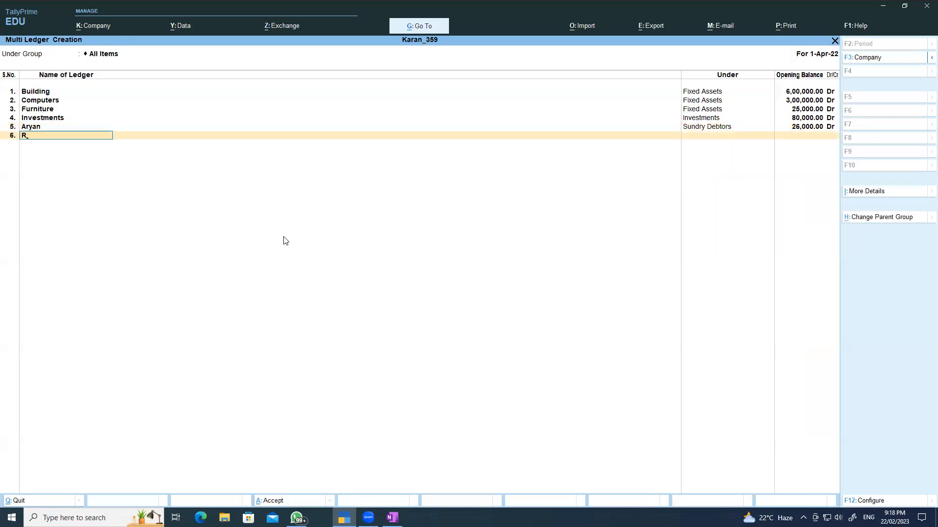
# - Add the second debtor under Sundry Debtors with a 32,000 Dr opening balance, checking the notes
pyautogui.press('Return')
pyautogui.write('S')
pyautogui.press('Down')
pyautogui.press('Down')
pyautogui.press('Down')
pyautogui.press('Down')
pyautogui.press('Down')
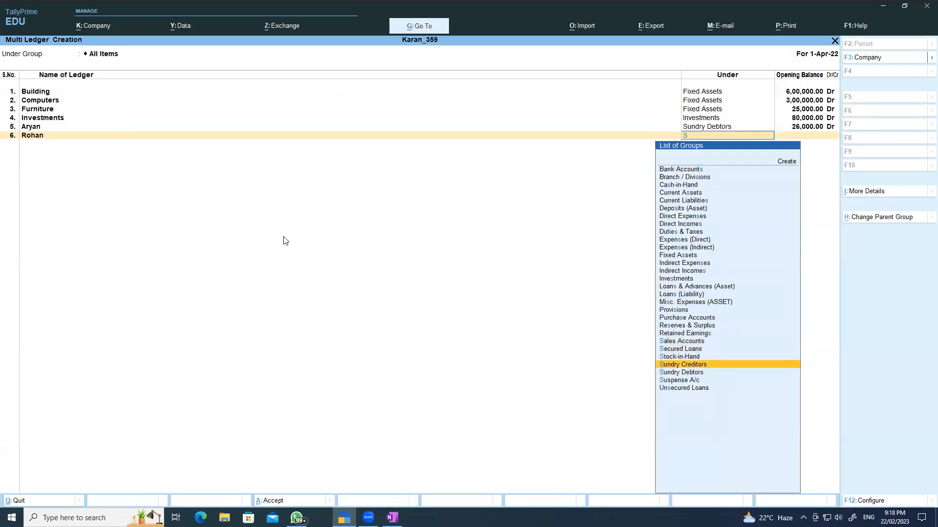
pyautogui.press('Return')
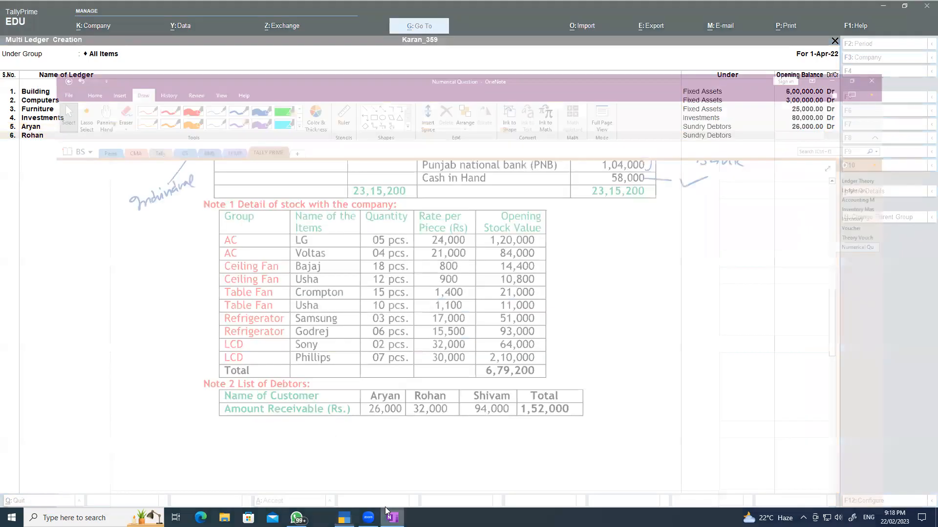
pyautogui.click(385, 506)
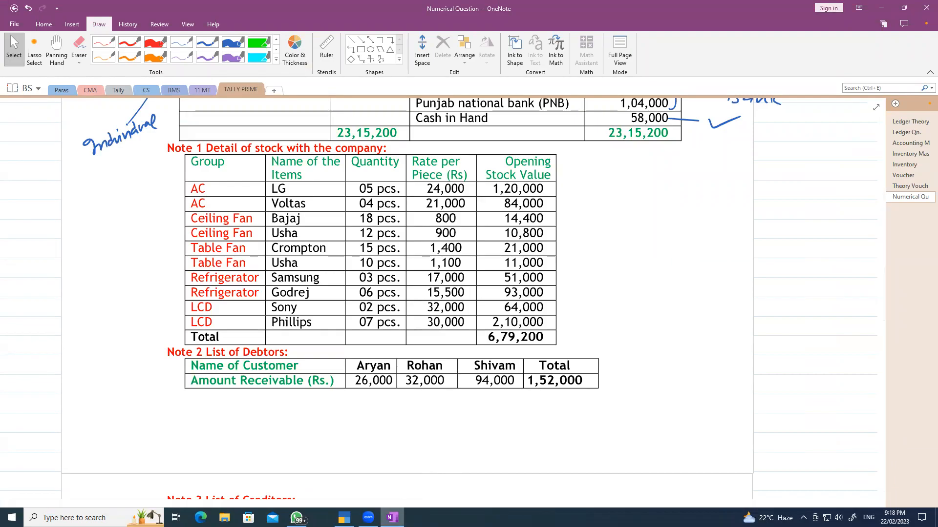
pyautogui.hotkey('alt', 'Tab')
pyautogui.write('2000')
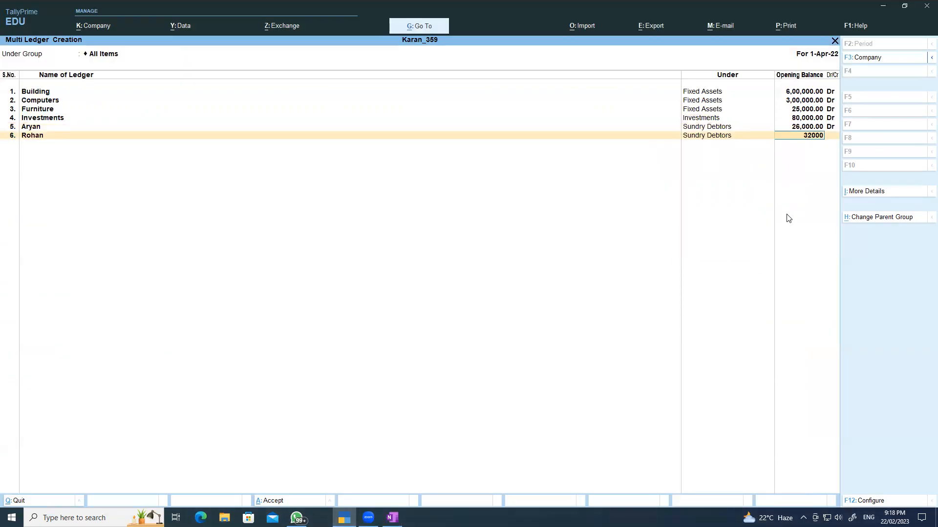
pyautogui.press('Return')
pyautogui.press('Return')
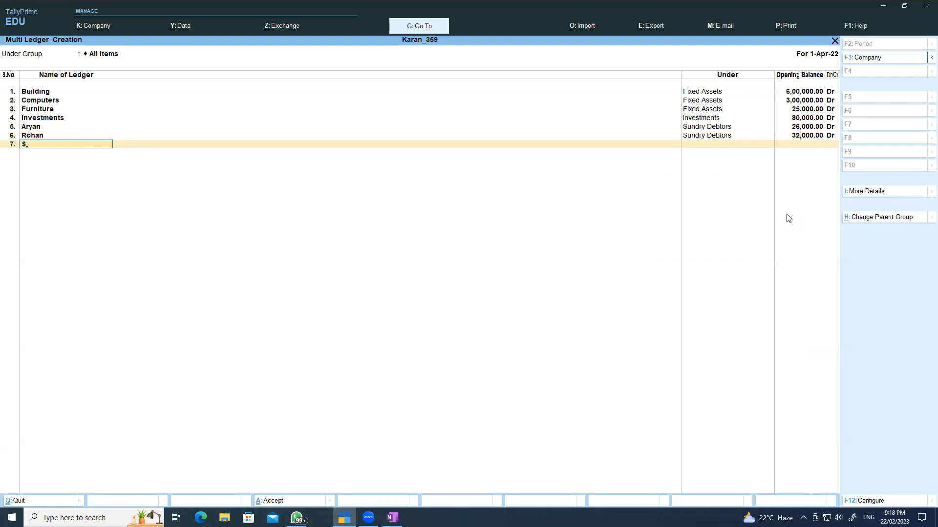
# - Add the third debtor under Sundry Debtors with a 94,000 Dr opening balance
pyautogui.write('Shivam')
pyautogui.press('Return')
pyautogui.write('S')
pyautogui.press('Down')
pyautogui.press('Down')
pyautogui.press('Down')
pyautogui.press('Down')
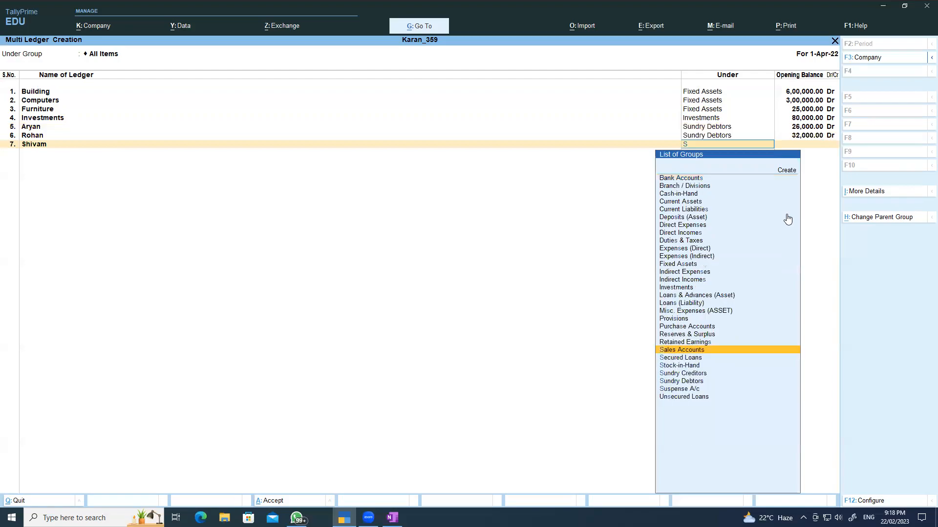
pyautogui.press('Return')
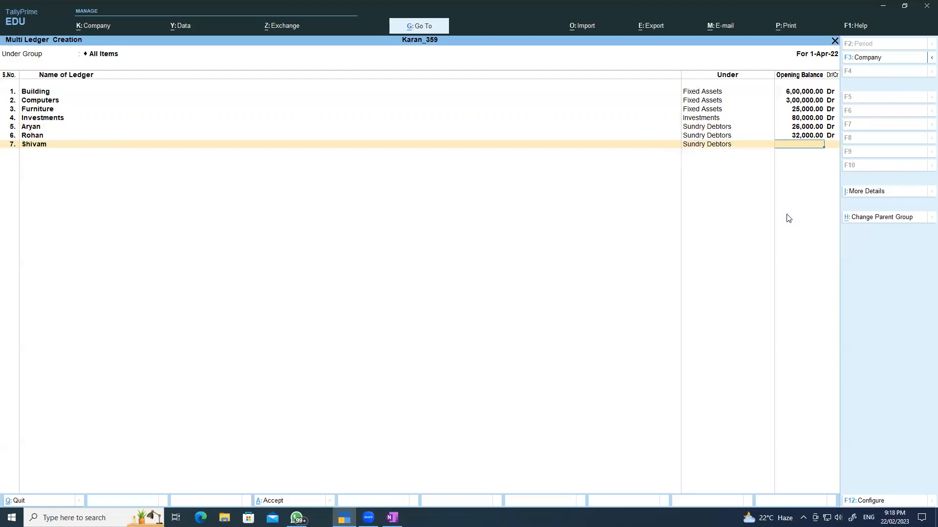
pyautogui.write('94000')
pyautogui.press('Return')
pyautogui.press('Return')
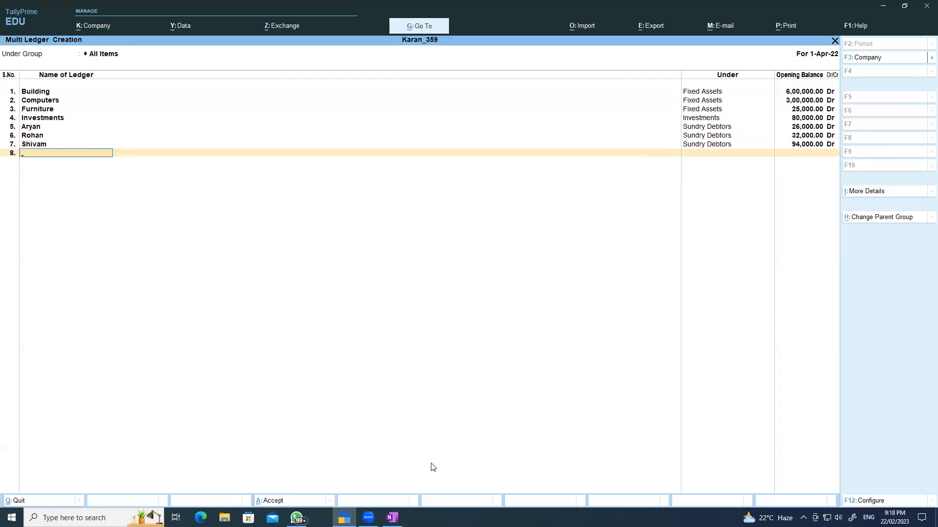
pyautogui.click(392, 518)
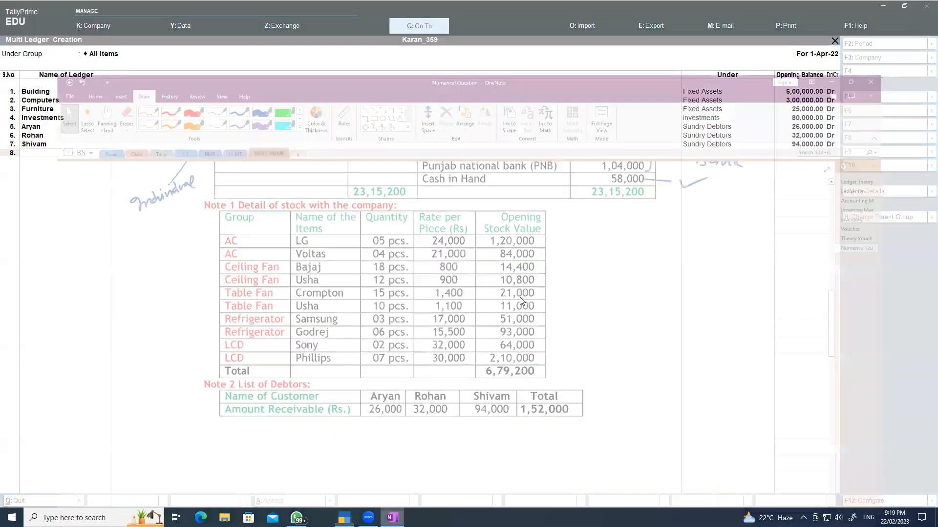
pyautogui.scroll(10, 613, 261)
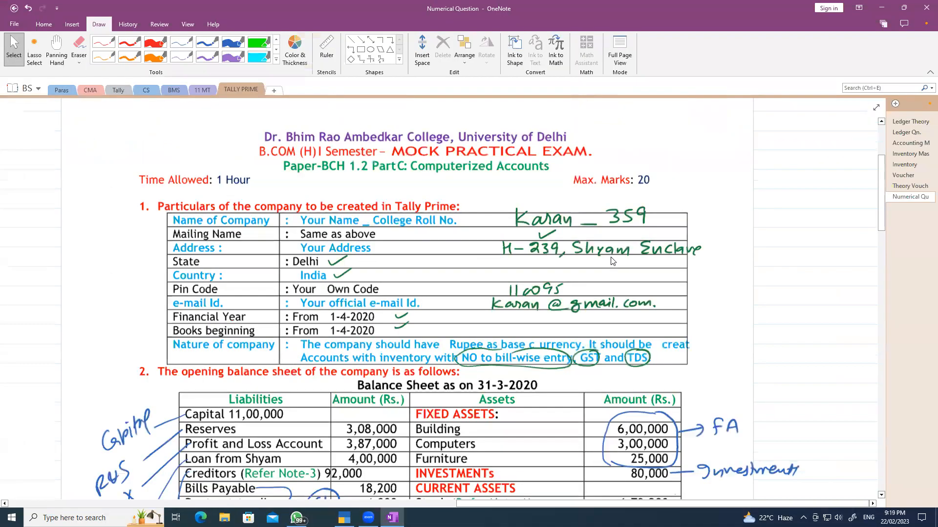
pyautogui.scroll(-6, 541, 307)
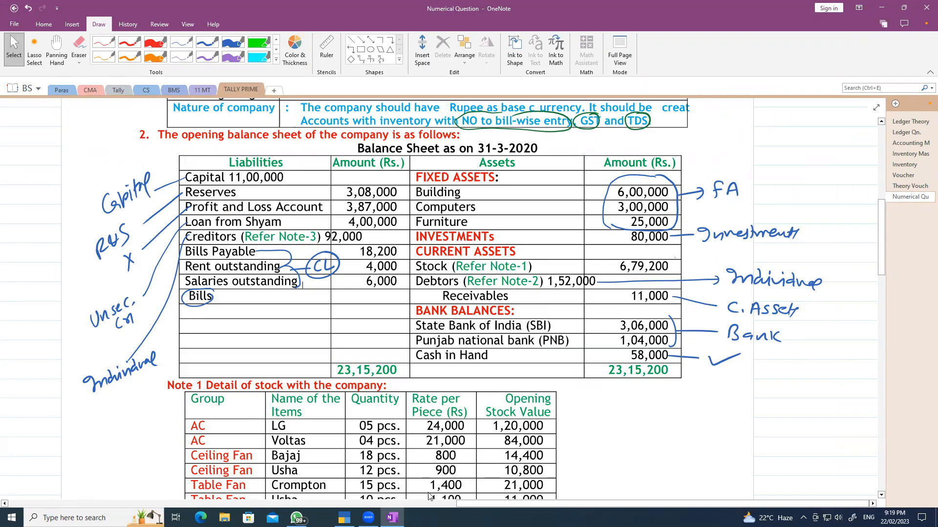
pyautogui.click(344, 518)
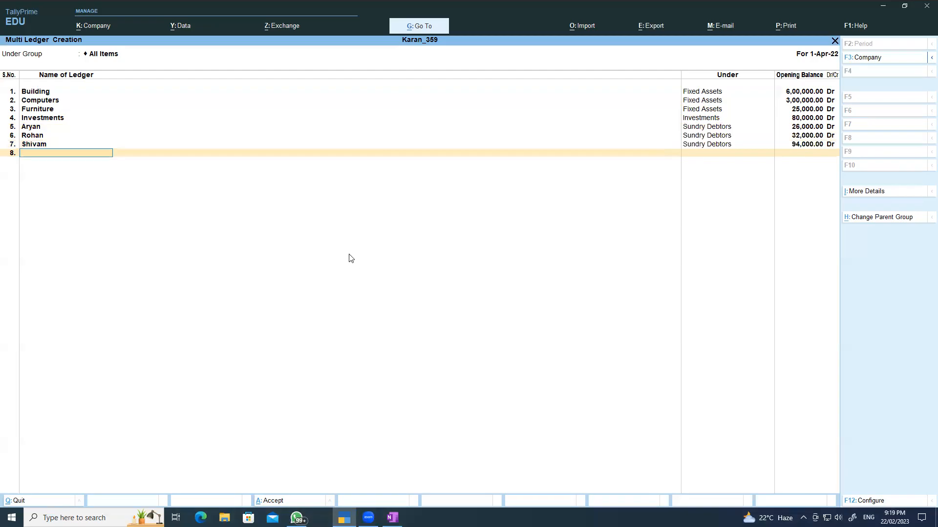
# - Create the SBI Bank ledger under Bank Accounts with a 3,06,000 Dr opening balance
pyautogui.write('SBI Bank')
pyautogui.press('Return')
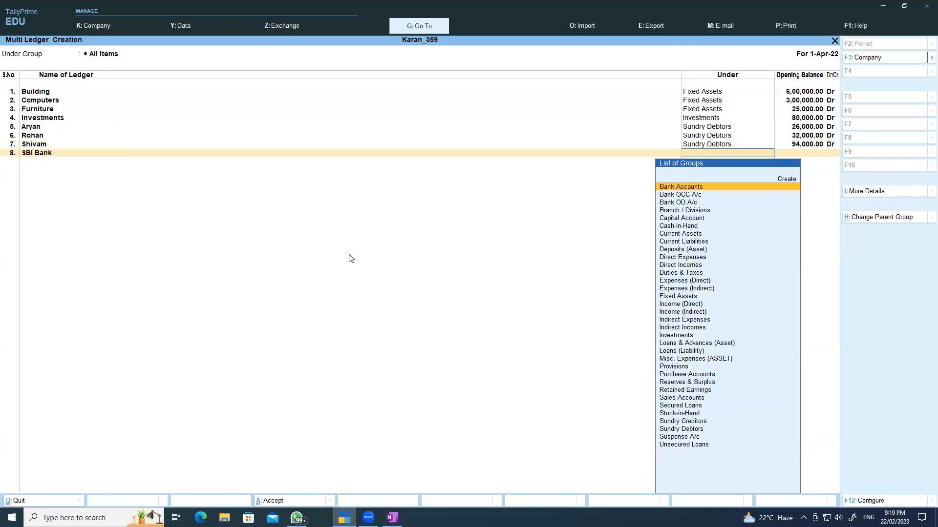
pyautogui.press('Return')
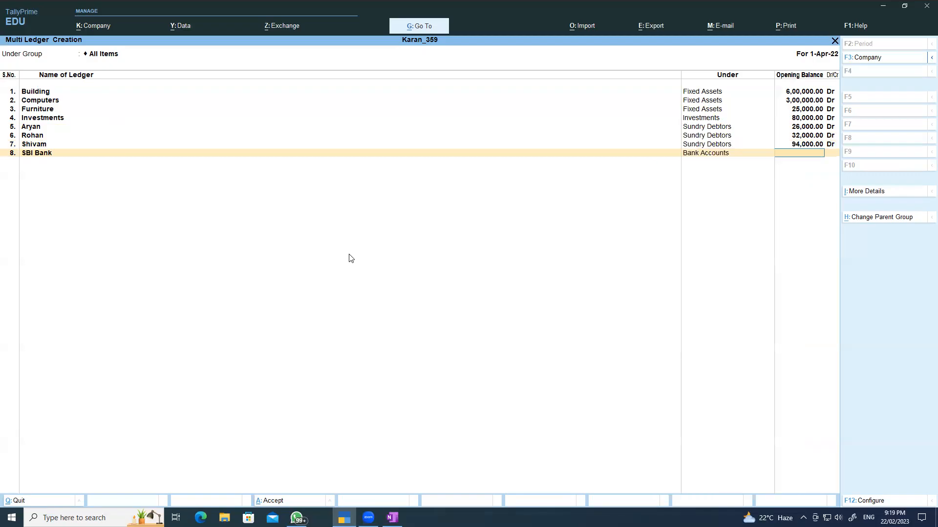
pyautogui.write('3,06,000')
pyautogui.press('Return')
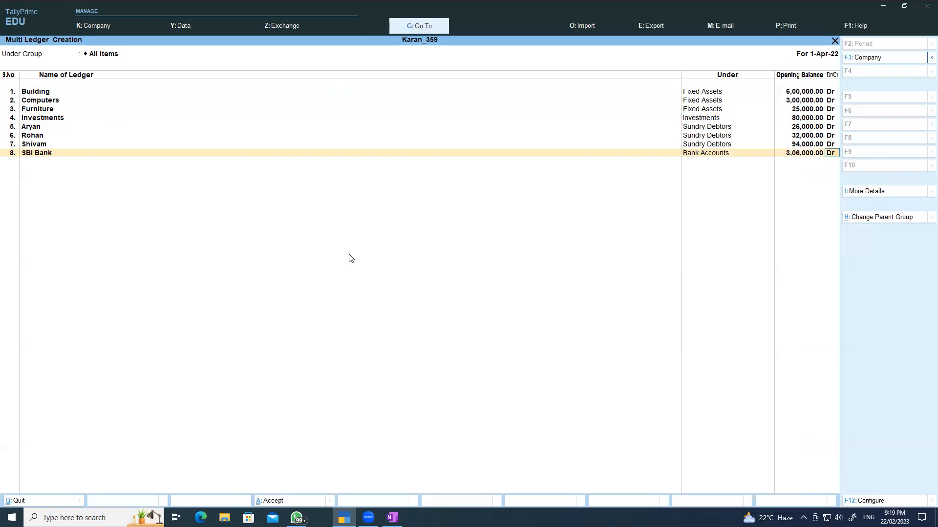
pyautogui.press('Return')
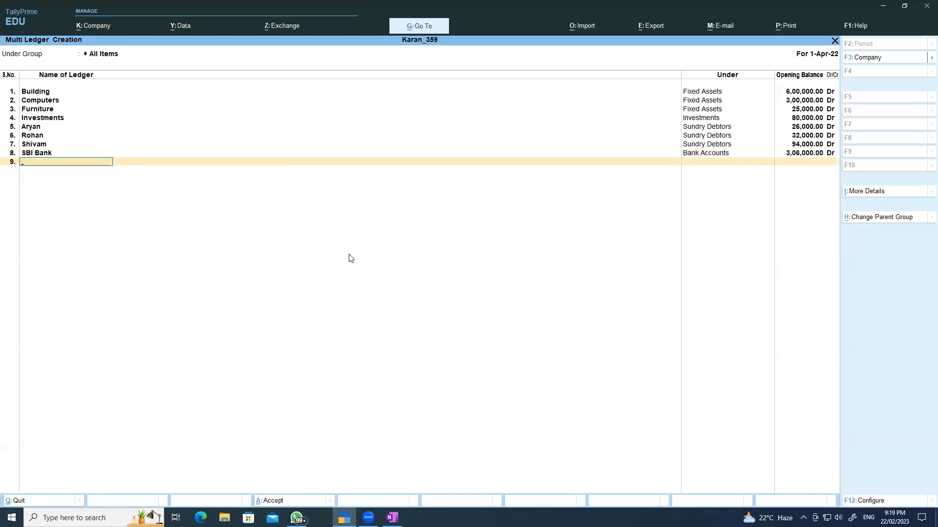
# - Create the PNB Bank ledger under Bank Accounts with a 1,04,000 Dr opening balance
pyautogui.write('PNB Bank')
pyautogui.press('Return')
pyautogui.press('Return')
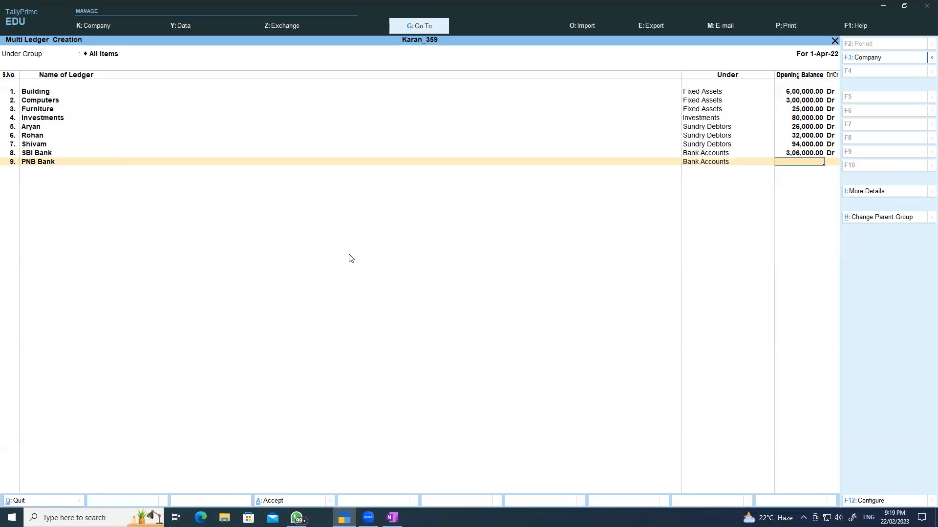
pyautogui.click(392, 518)
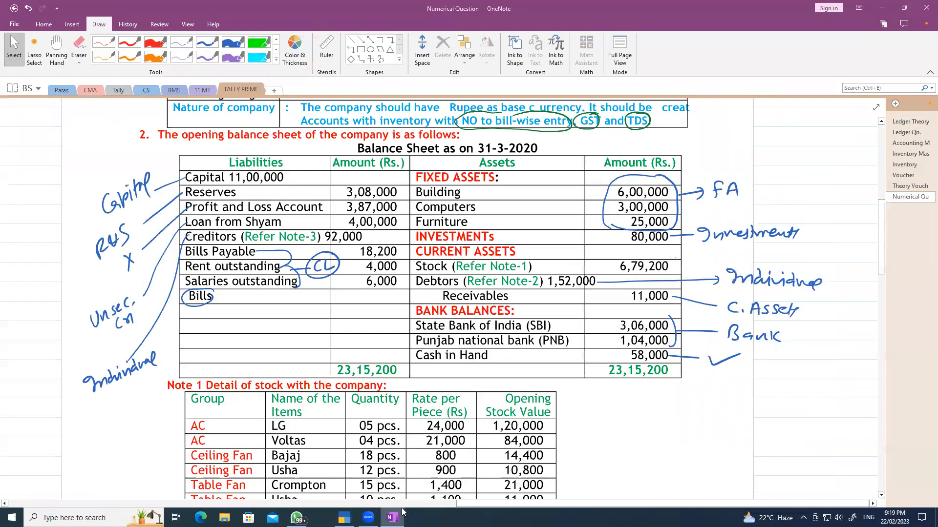
pyautogui.click(392, 518)
pyautogui.click(392, 518)
pyautogui.hotkey('alt', 'Tab')
pyautogui.write('1,04,000')
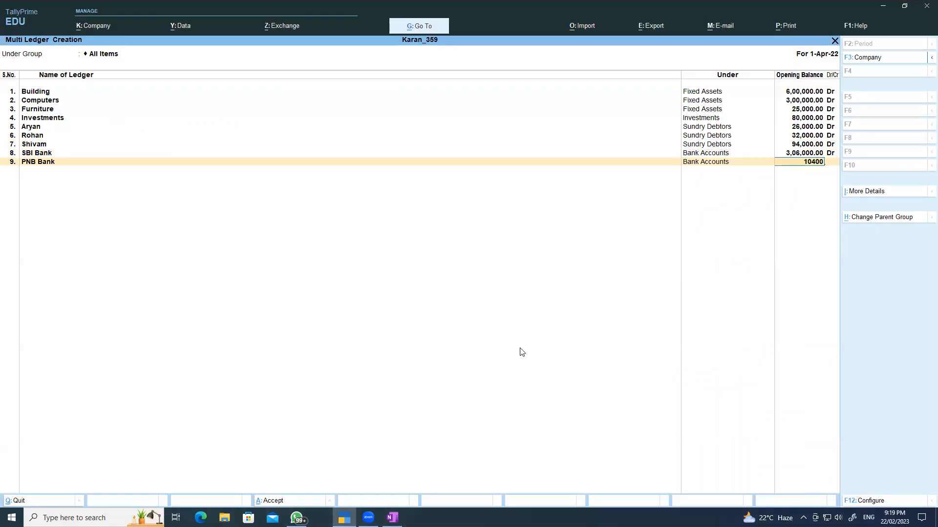
pyautogui.press('Return')
pyautogui.press('Return')
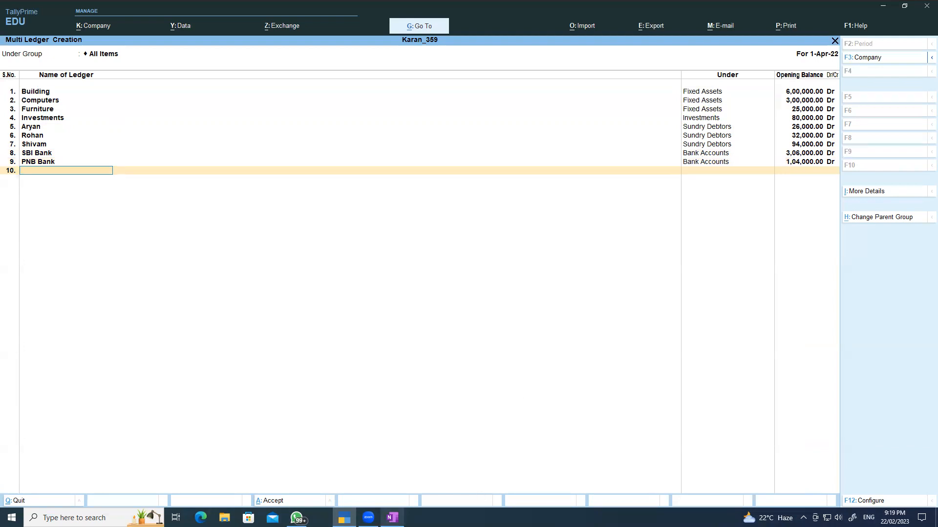
pyautogui.click(393, 517)
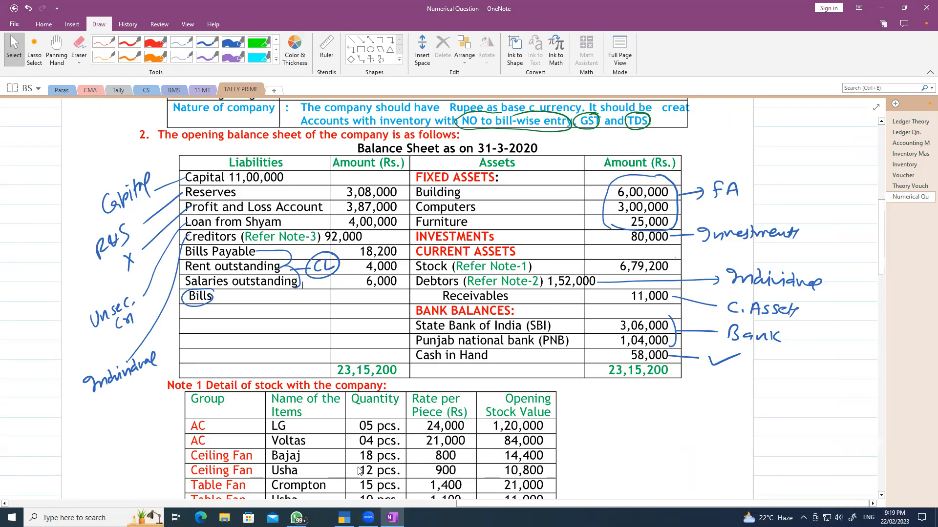
# - Create the Capital ledger under Capital Account with an 11,00,000 opening balance
pyautogui.click(345, 516)
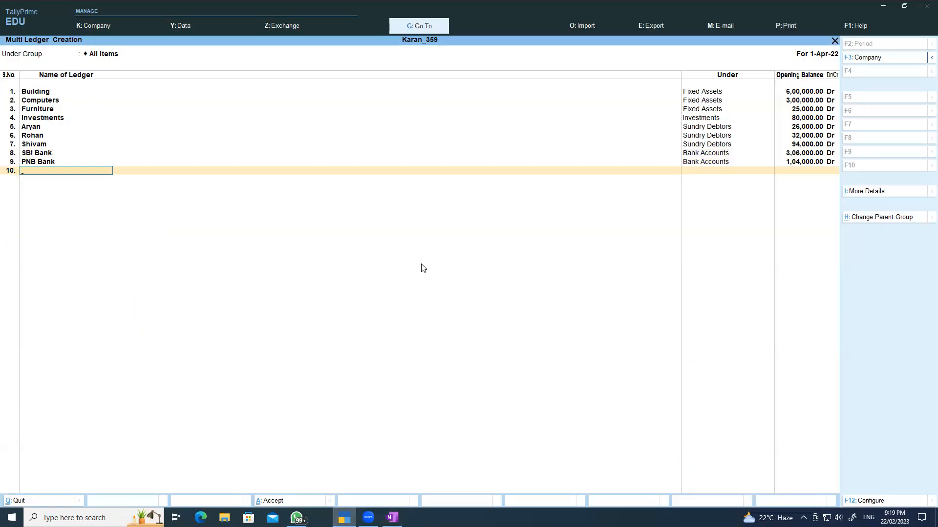
pyautogui.write('Capital')
pyautogui.press('Return')
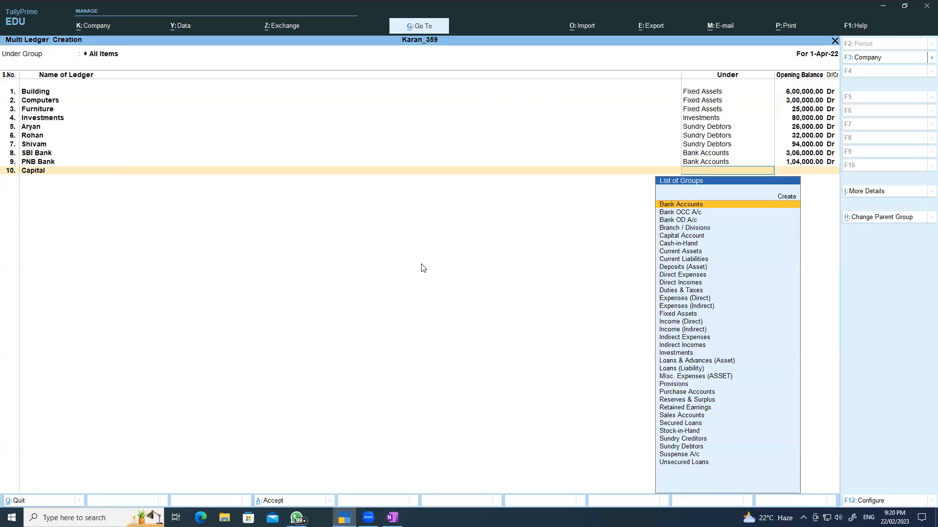
pyautogui.write('C')
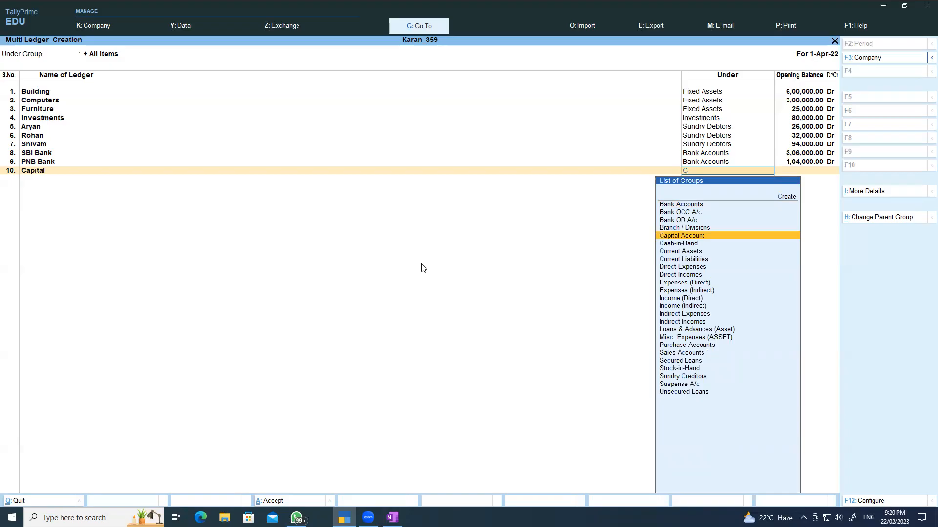
pyautogui.press('Return')
pyautogui.write('11,00,')
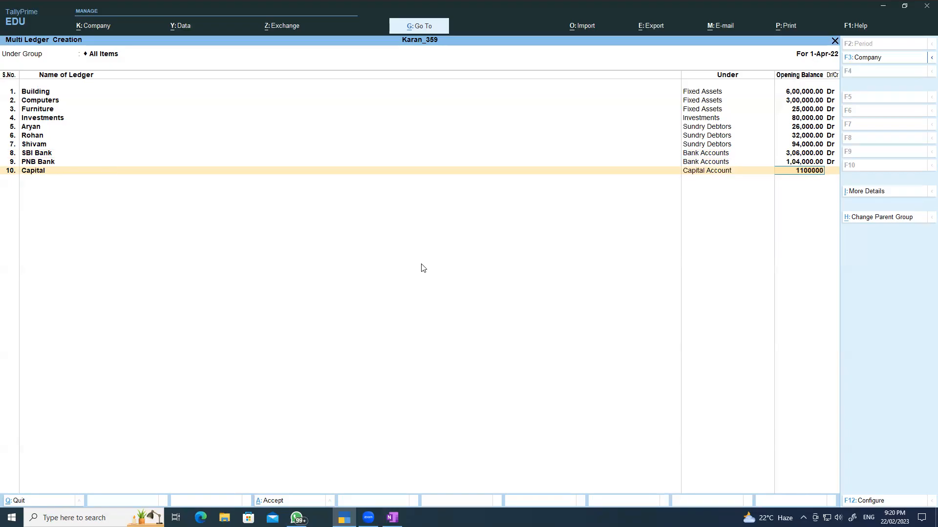
pyautogui.write('000')
pyautogui.press('Return')
# - Keep Capital as Cr and add Reserves under Reserves & Surplus at 3,08,000 Cr
pyautogui.press('Return')
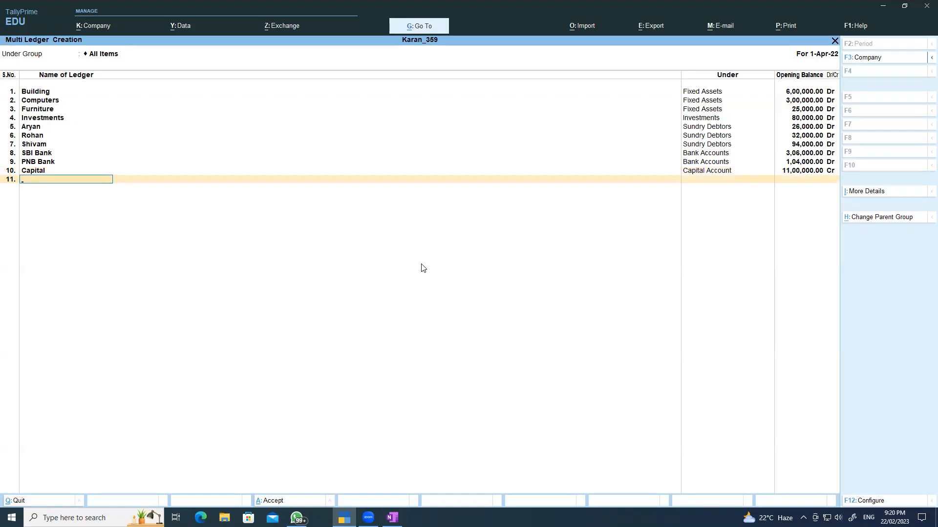
pyautogui.write('Reserv')
pyautogui.press('Return')
pyautogui.write('R')
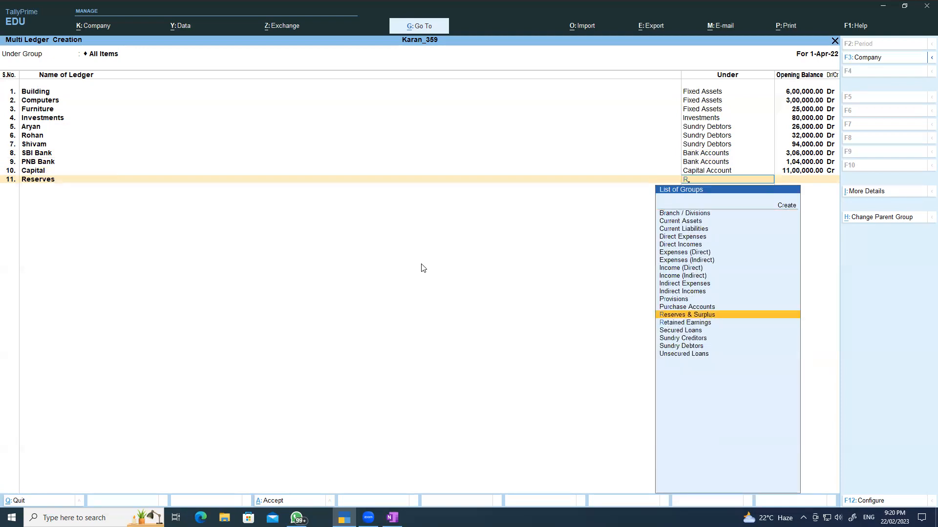
pyautogui.press('Return')
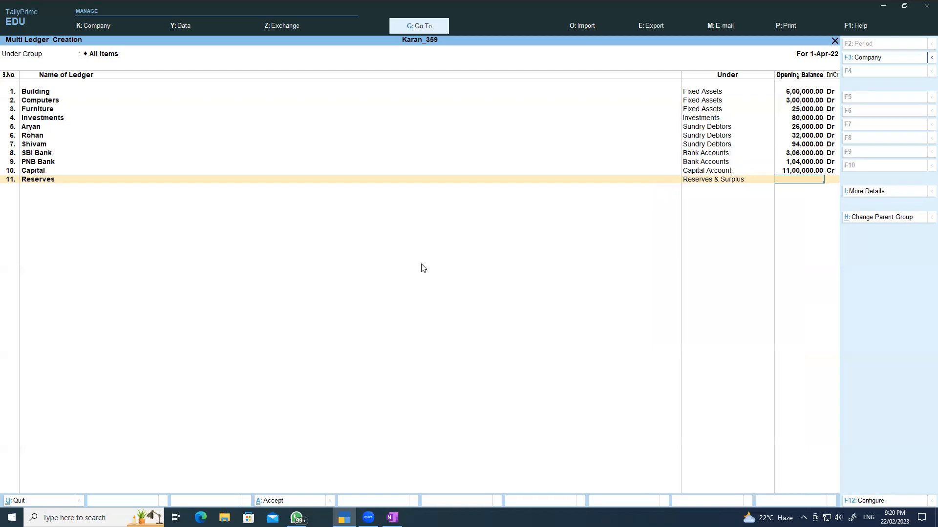
pyautogui.write('308000')
pyautogui.press('Return')
pyautogui.press('Return')
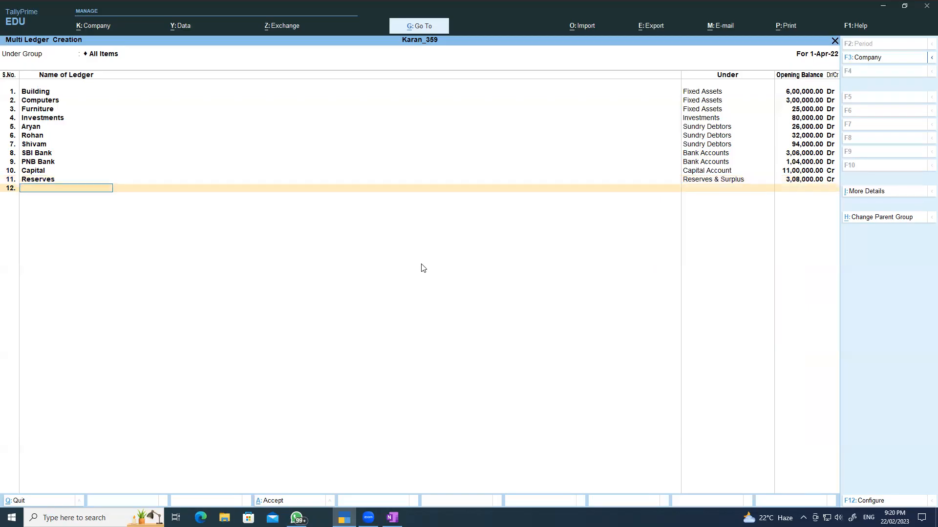
pyautogui.click(392, 518)
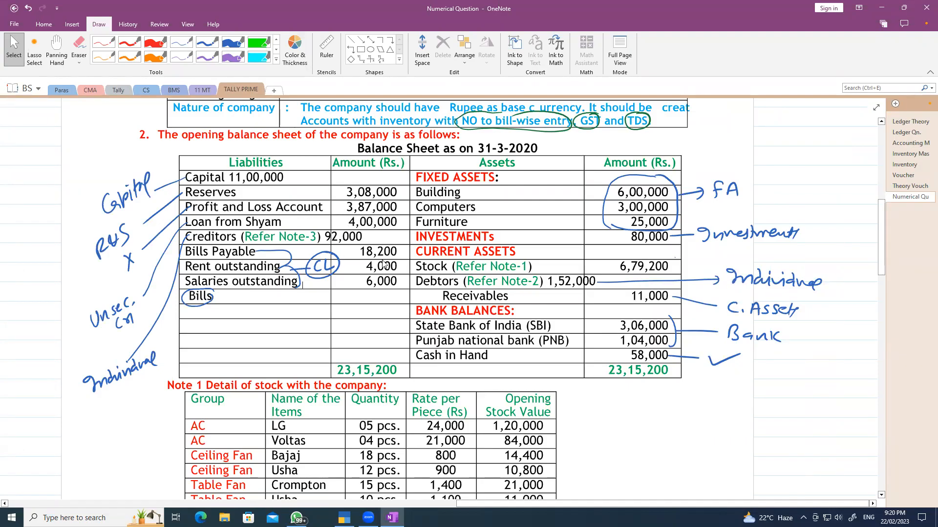
pyautogui.click(393, 518)
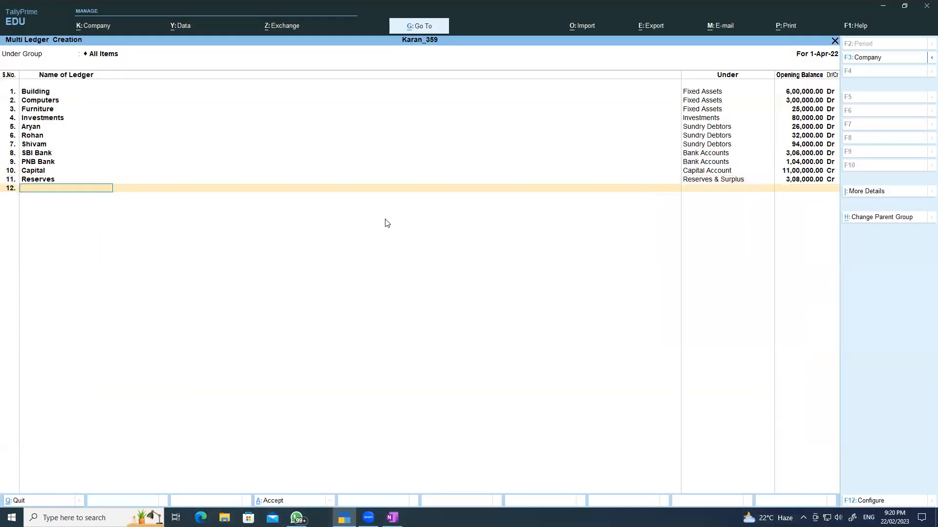
# - Add the loan ledger under Unsecured Loans with a 4,00,000 Cr opening balance
pyautogui.write('Loan from Shyam')
pyautogui.press('Return')
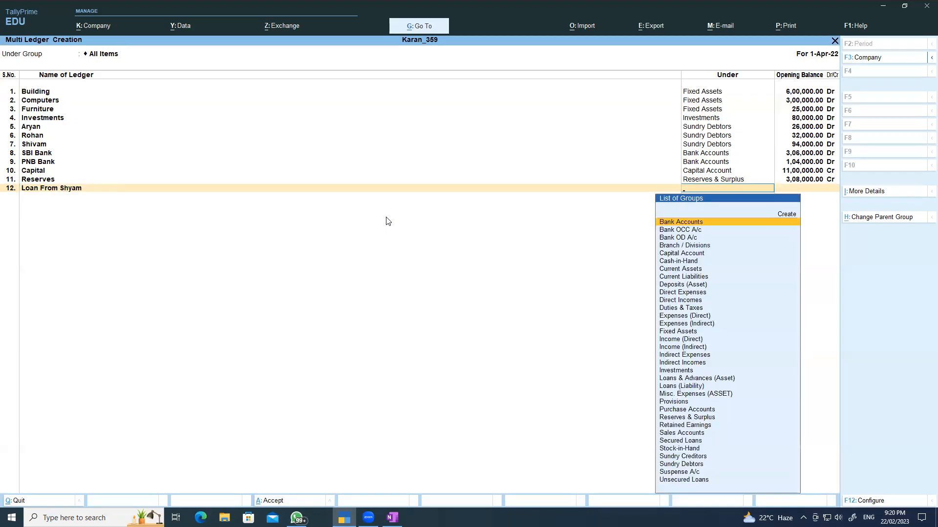
pyautogui.write('U')
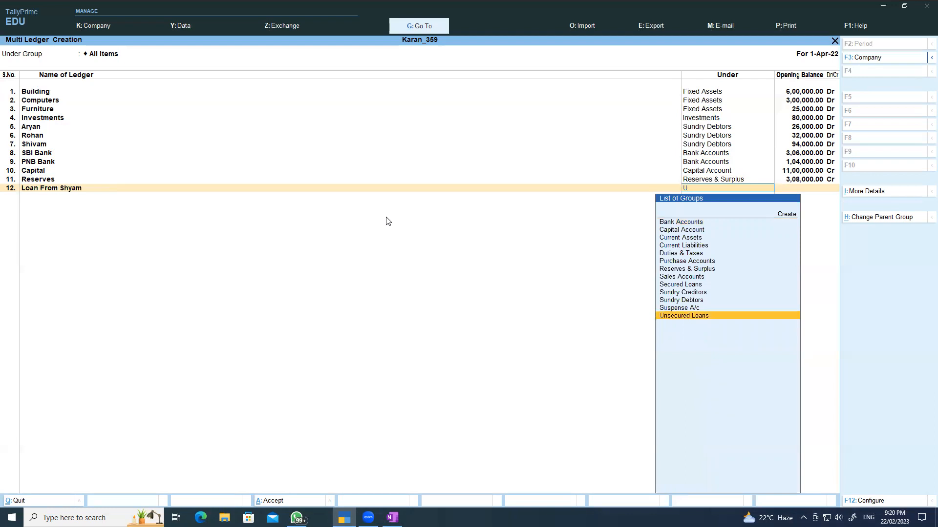
pyautogui.press('Return')
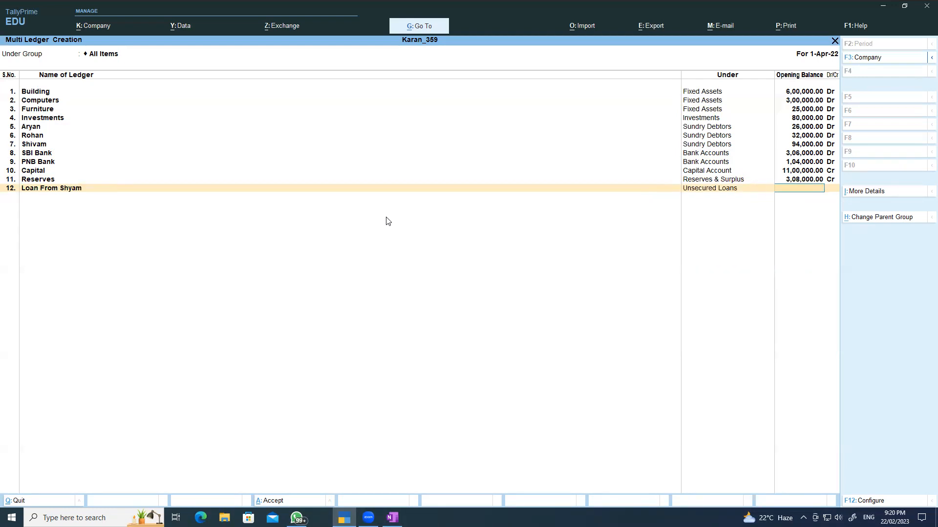
pyautogui.write('400000')
pyautogui.press('Return')
pyautogui.press('Return')
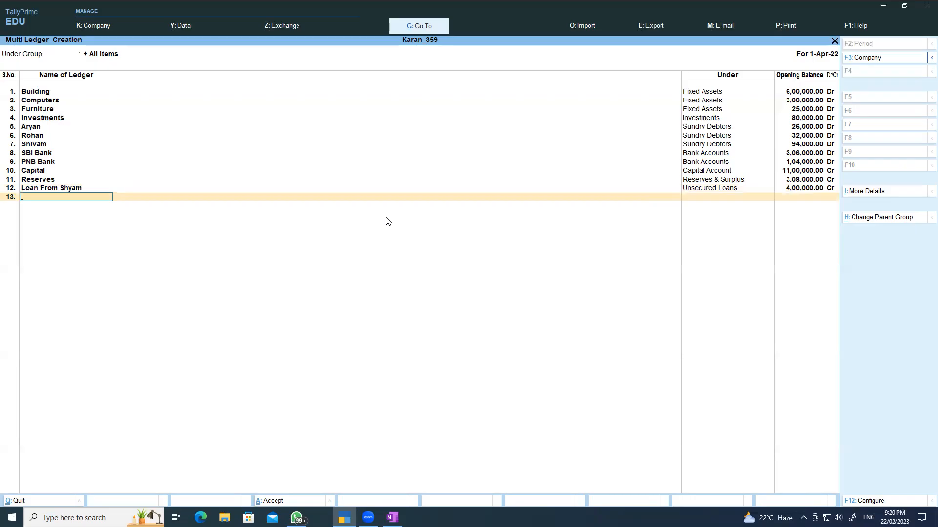
# - Create the Bills Payable ledger under Current Liabilities
pyautogui.write('Bills Payable')
pyautogui.press('Return')
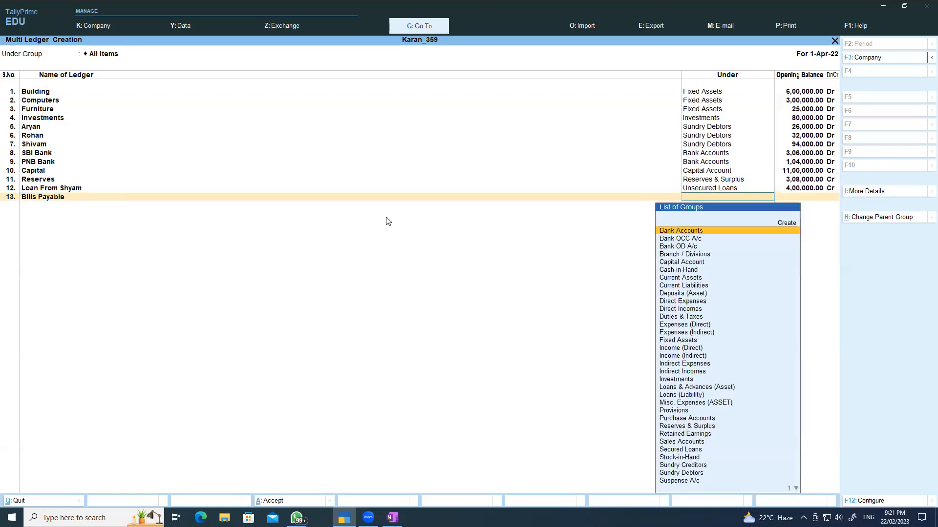
pyautogui.write('C')
pyautogui.press('Down')
pyautogui.press('Down')
pyautogui.press('Down')
pyautogui.press('Down')
pyautogui.press('Down')
pyautogui.press('Down')
pyautogui.press('Down')
pyautogui.press('Down')
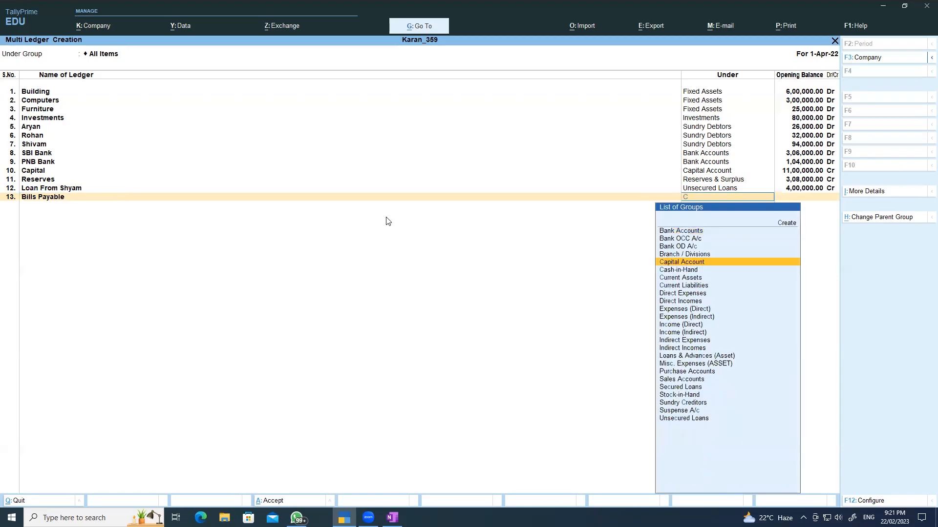
pyautogui.press('Down')
pyautogui.press('Up')
pyautogui.press('Up')
pyautogui.press('Up')
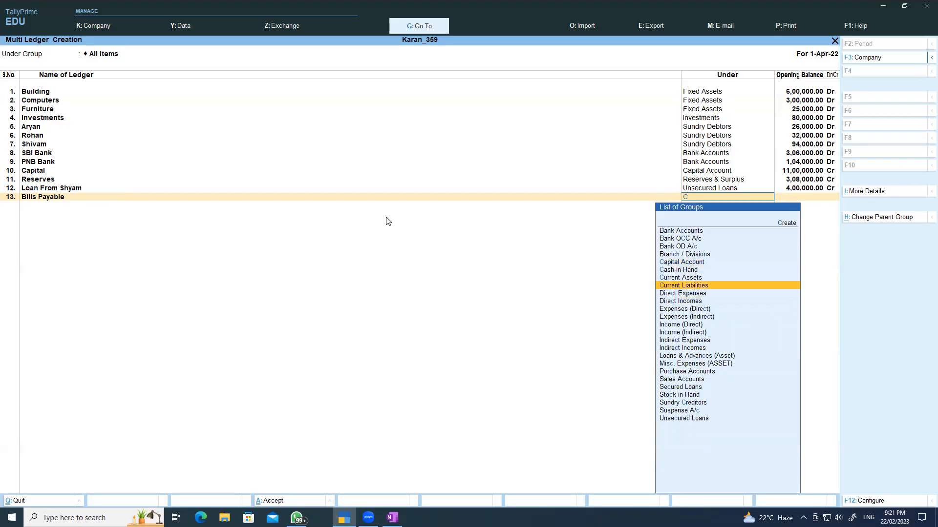
pyautogui.press('Down')
pyautogui.press('Return')
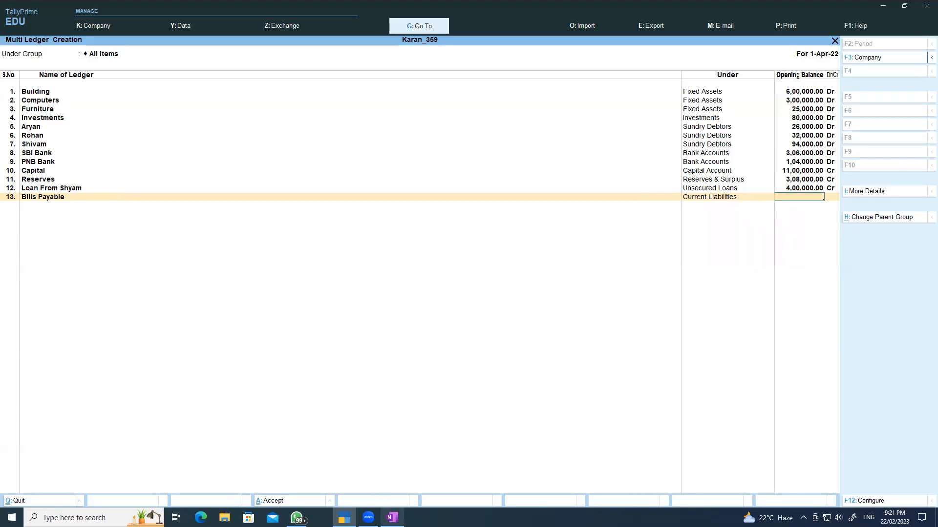
# - Note 18,200 in the balance sheet notes and give Bills Payable an 18,200 Cr opening balance
pyautogui.click(392, 517)
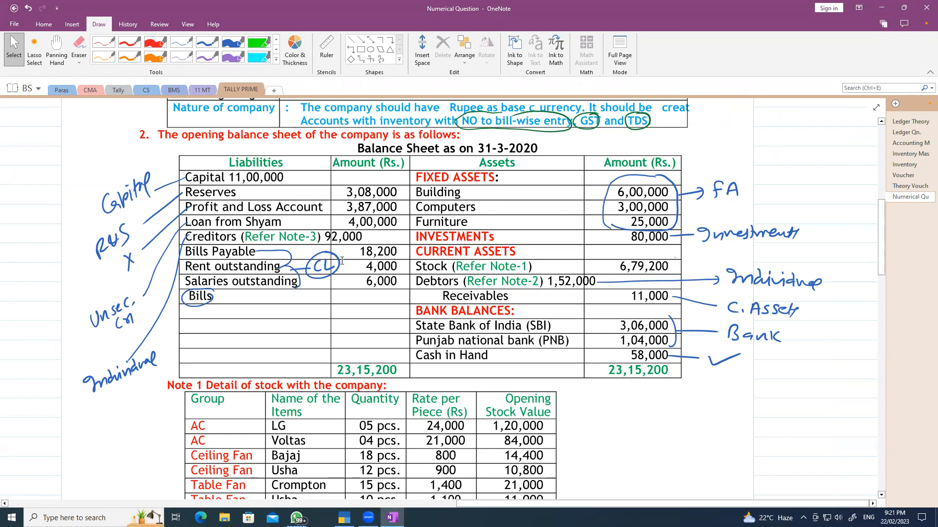
pyautogui.write('18,200')
pyautogui.press('Return')
pyautogui.click(398, 274)
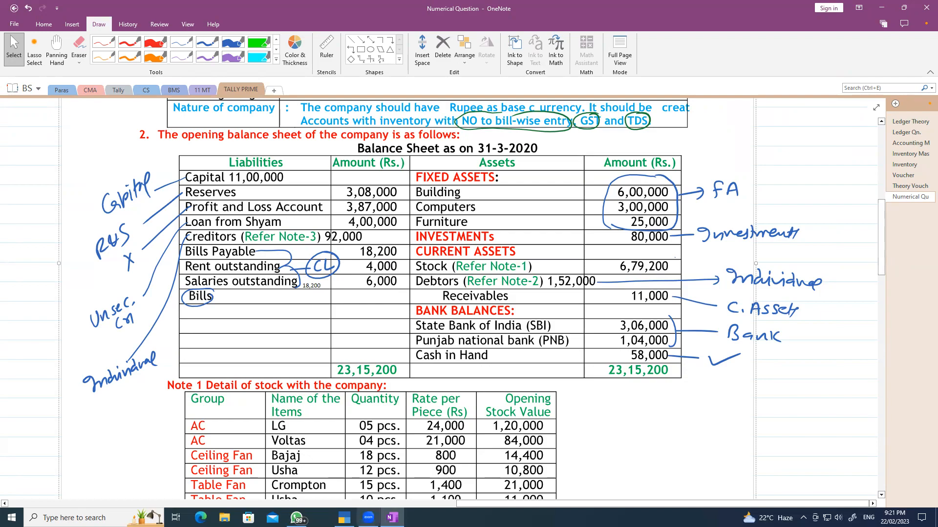
pyautogui.click(344, 517)
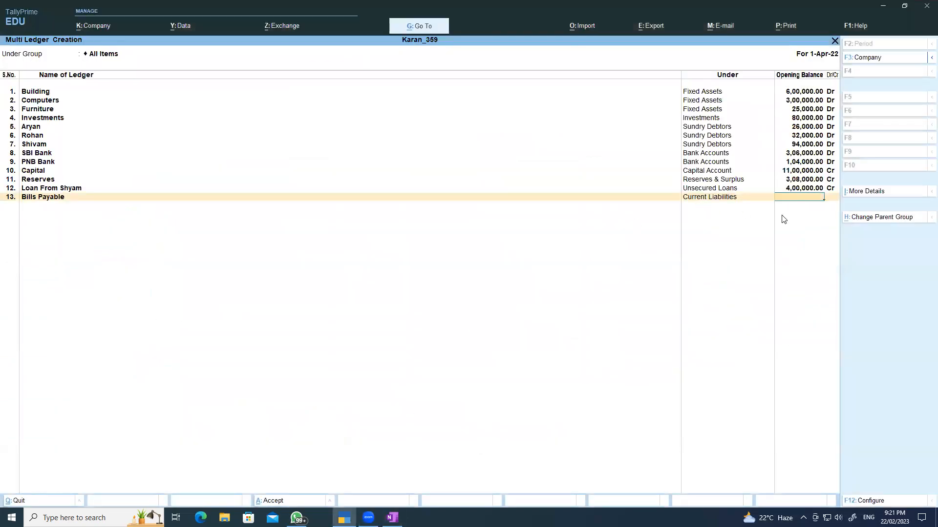
pyautogui.write('18200')
pyautogui.press('Return')
pyautogui.hotkey('ctrl', 'a')
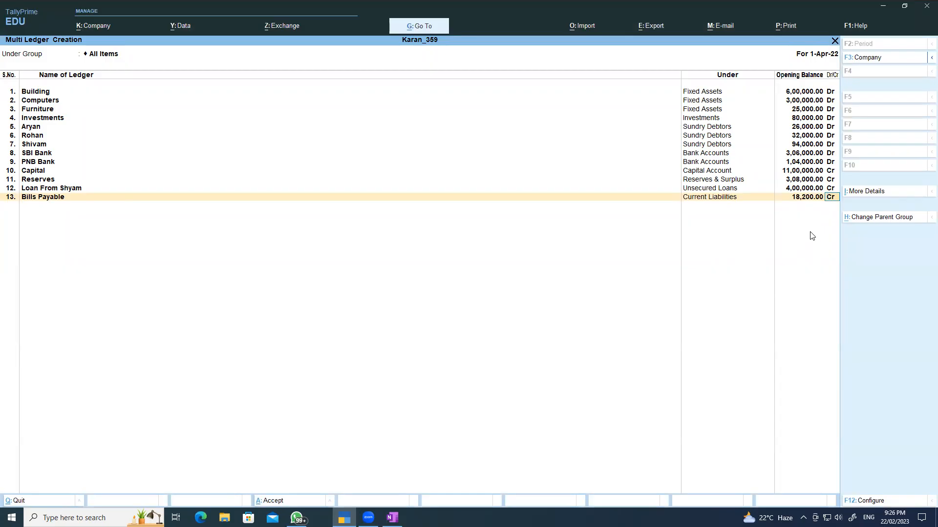
pyautogui.press('Return')
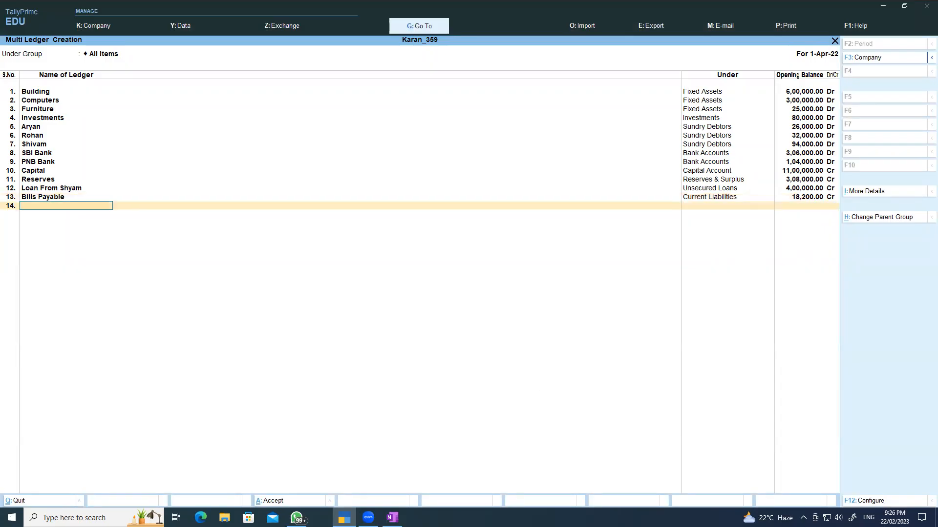
# - Add Rent Outstanding under Current Liabilities with a 4,000 Cr opening balance
pyautogui.click(392, 518)
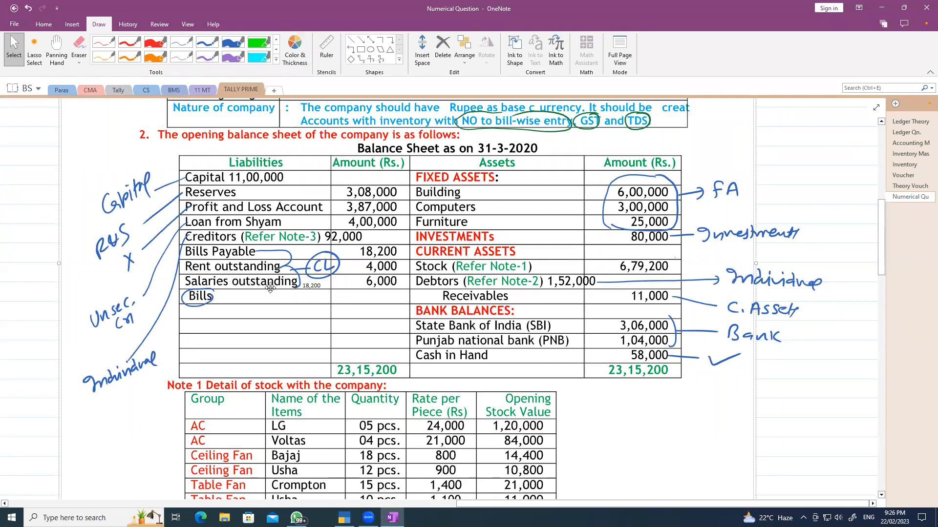
pyautogui.hotkey('alt', 'Tab')
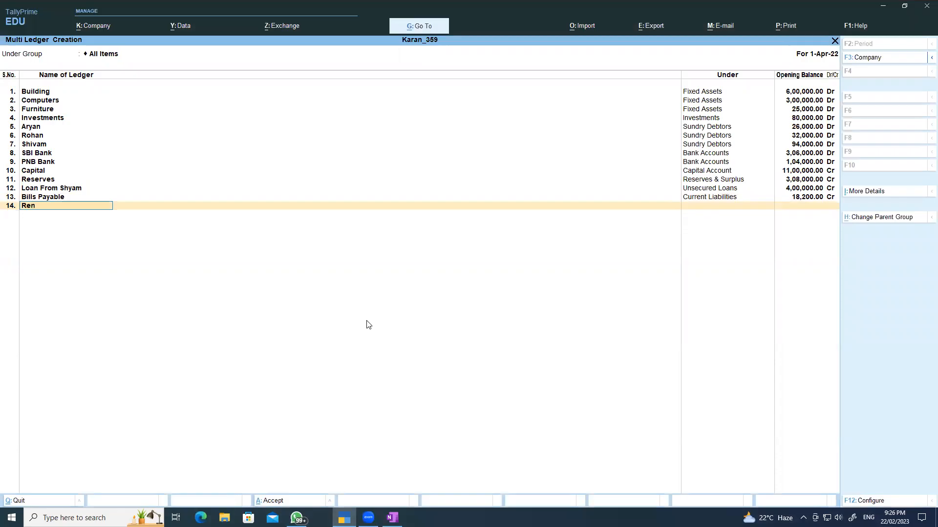
pyautogui.write('Outstanding')
pyautogui.press('Return')
pyautogui.write('C')
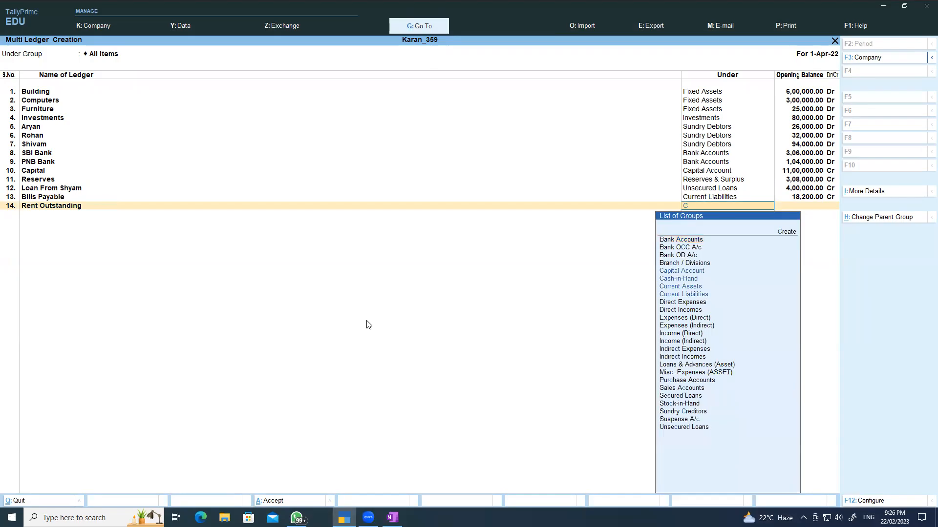
pyautogui.press('Down')
pyautogui.press('Down')
pyautogui.press('Down')
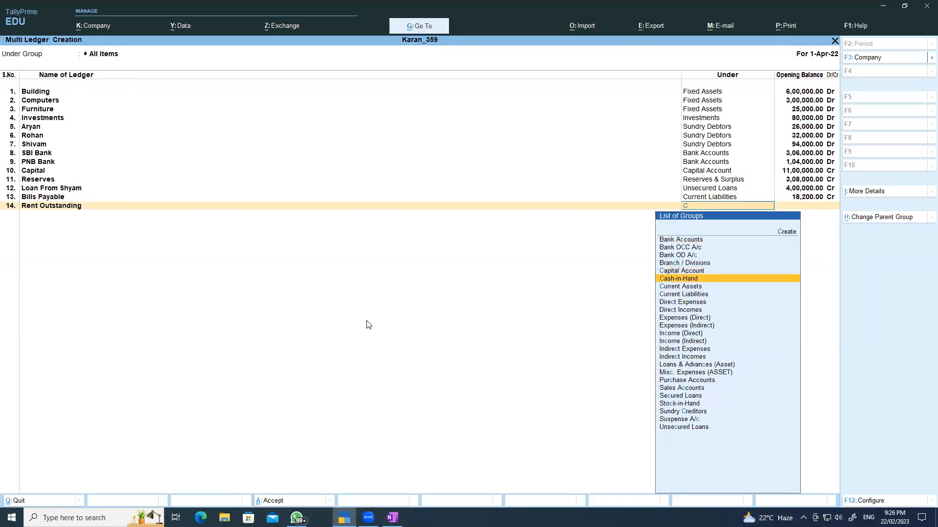
pyautogui.press('Return')
pyautogui.write('4000')
pyautogui.press('Return')
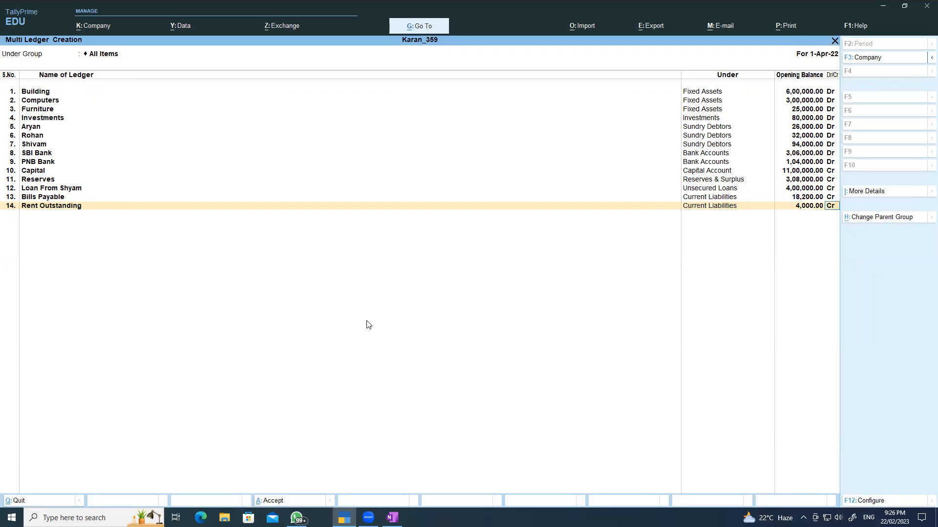
pyautogui.press('Return')
# - Add Salary Outstanding under Current Liabilities with a 6,000 Cr opening balance
pyautogui.write('S')
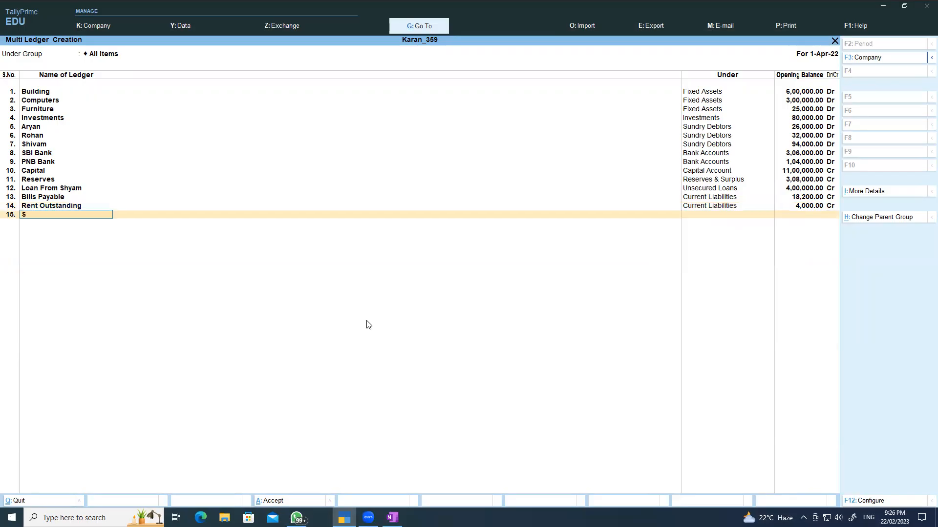
pyautogui.write('alary Outstanding')
pyautogui.press('Return')
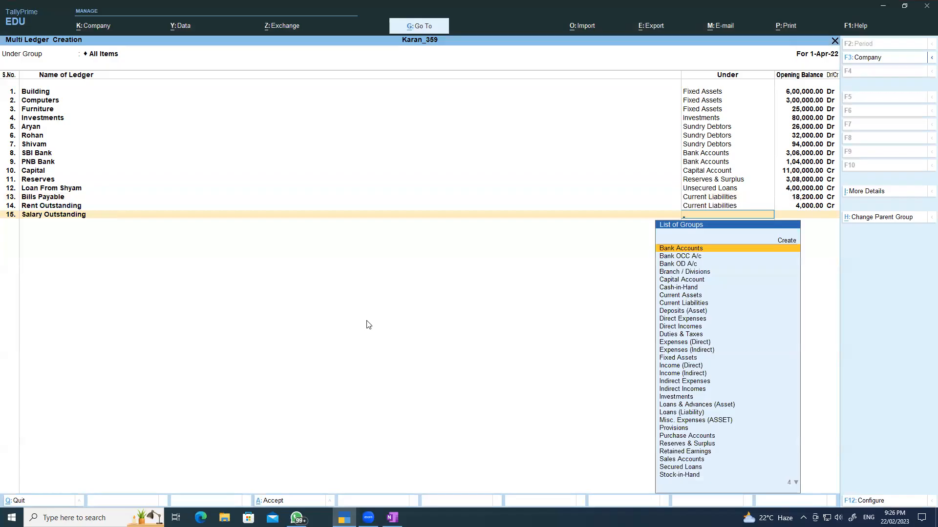
pyautogui.write('C')
pyautogui.press('Down')
pyautogui.press('Down')
pyautogui.press('Down')
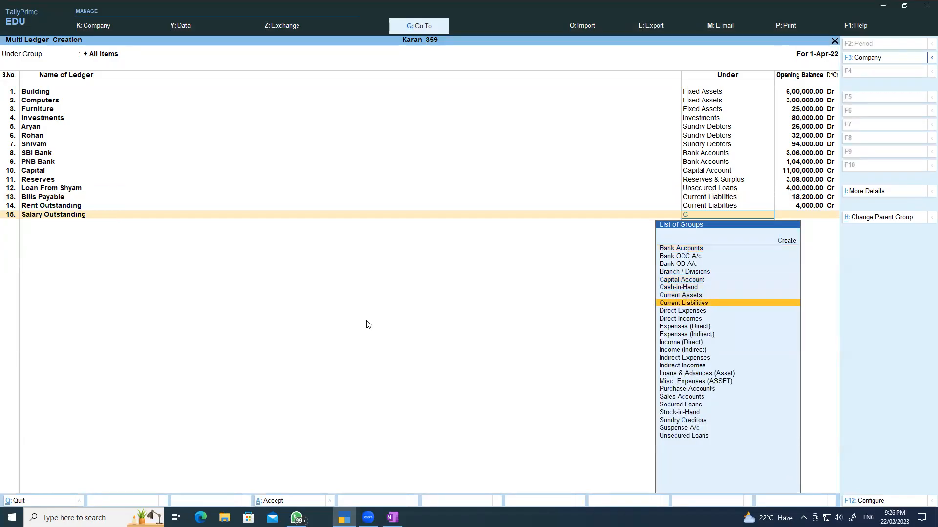
pyautogui.press('Return')
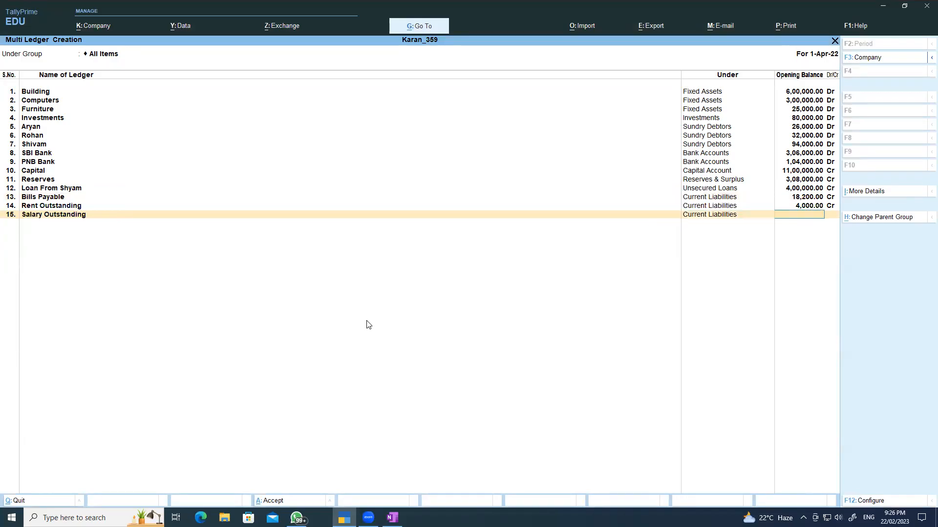
pyautogui.write('6000')
pyautogui.press('Return')
pyautogui.press('Return')
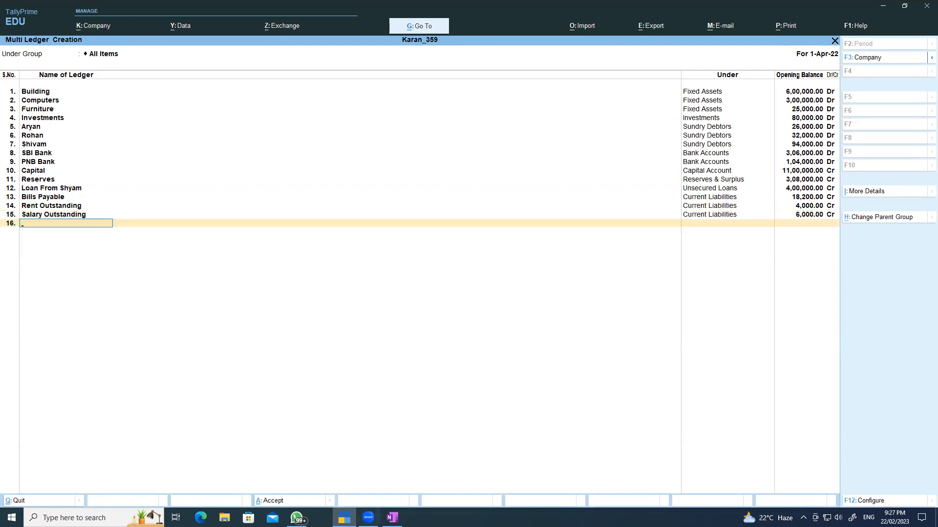
pyautogui.click(392, 518)
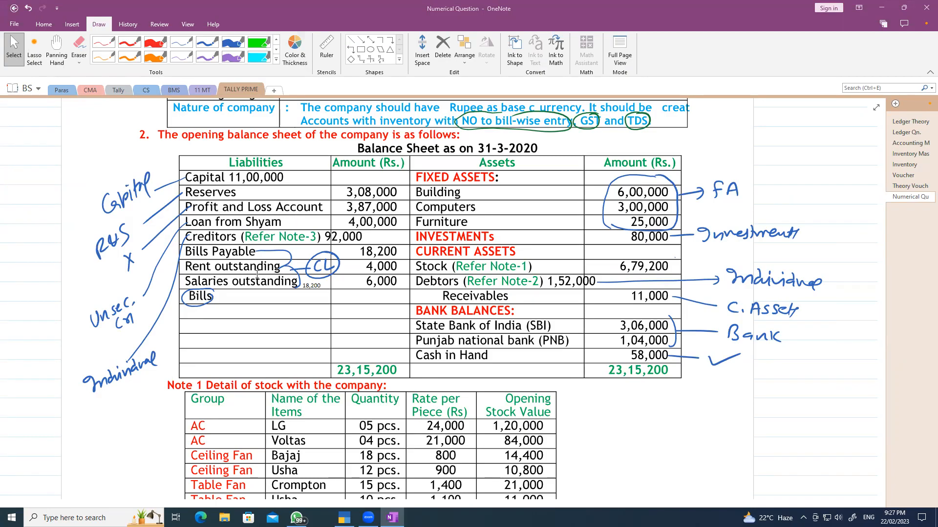
pyautogui.scroll(-5, 430, 264)
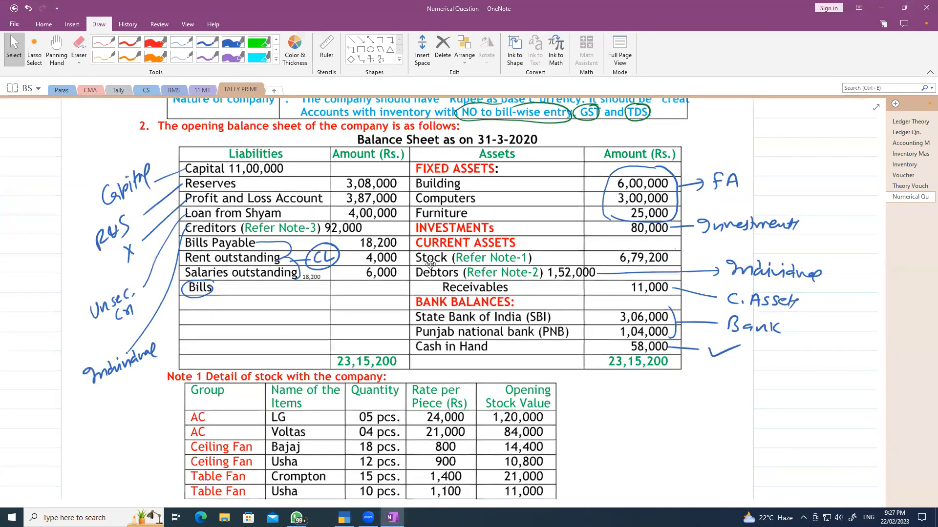
pyautogui.scroll(-2, 429, 264)
pyautogui.scroll(-4, 429, 265)
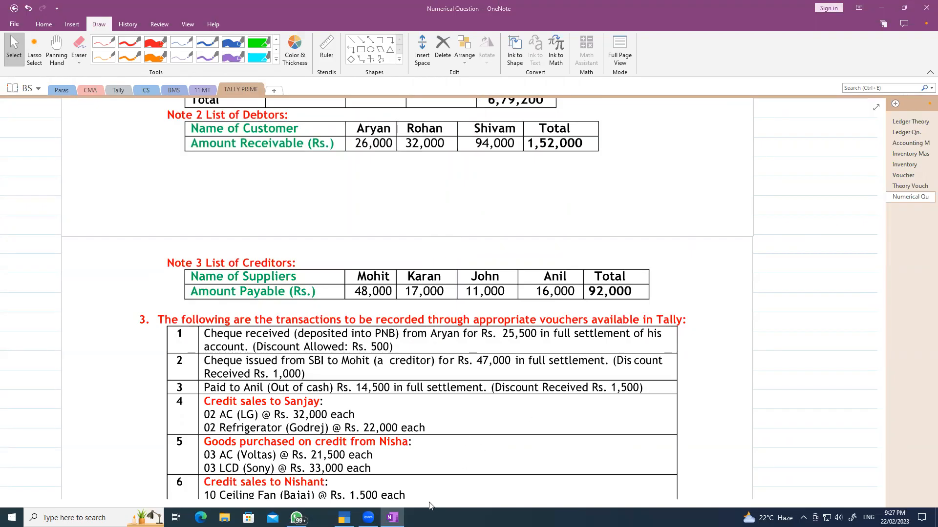
pyautogui.click(344, 517)
pyautogui.write('Mohi')
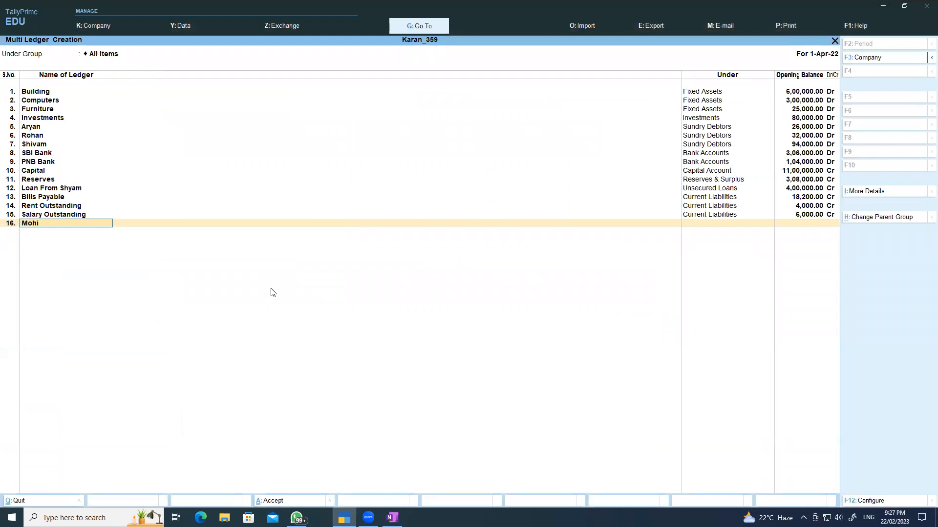
pyautogui.write('t')
# - Add the first creditor ledger under Sundry Creditors with a 48,000 Cr opening balance
pyautogui.press('Return')
pyautogui.write('S')
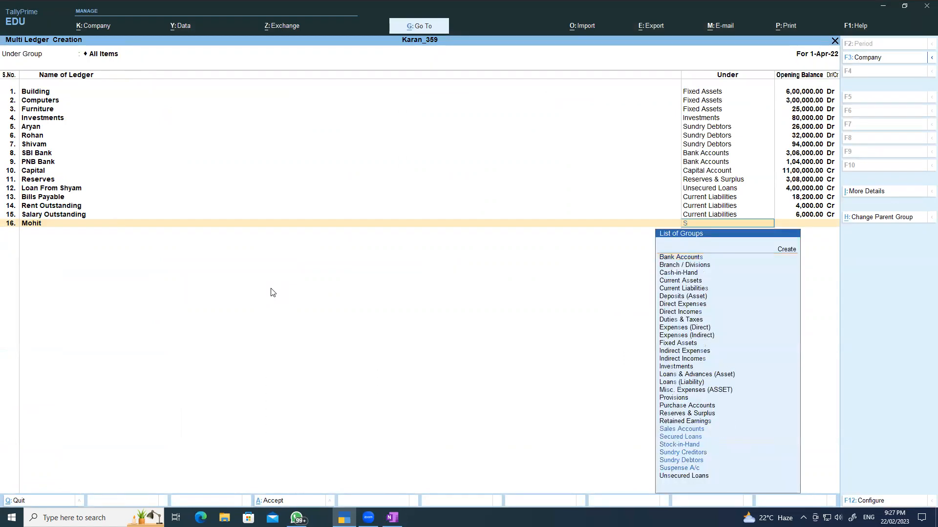
pyautogui.press('Down')
pyautogui.press('Down')
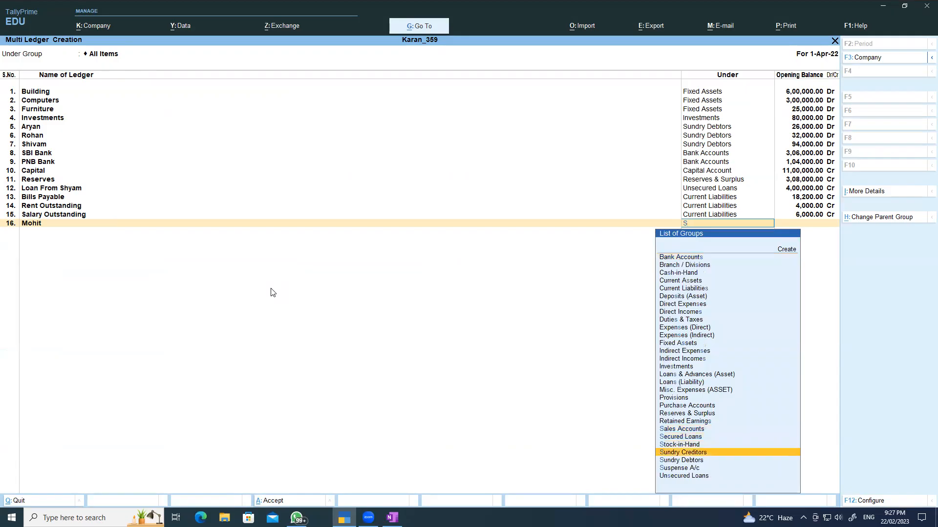
pyautogui.press('Return')
pyautogui.write('48,000')
pyautogui.press('Return')
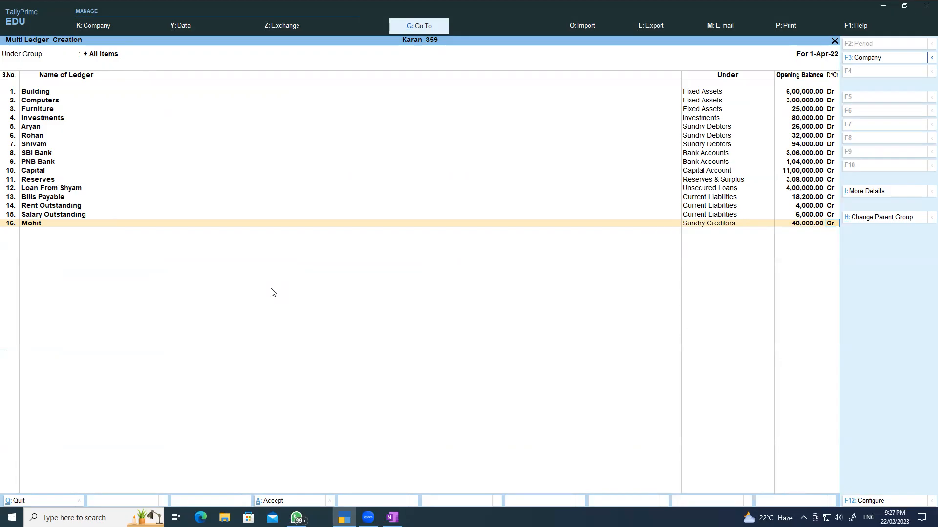
pyautogui.press('Return')
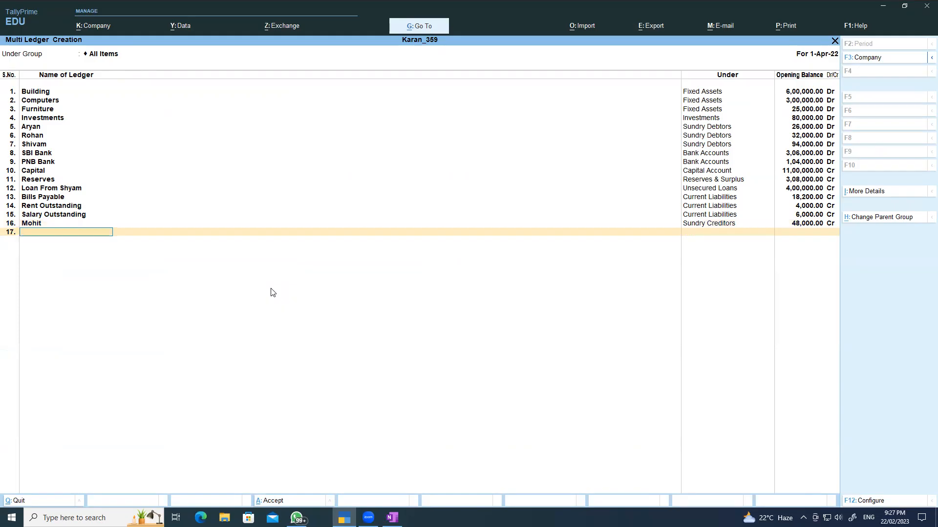
# - Add the second creditor under Sundry Creditors with a 17,000 Cr opening balance
pyautogui.write('Karan')
pyautogui.press('Return')
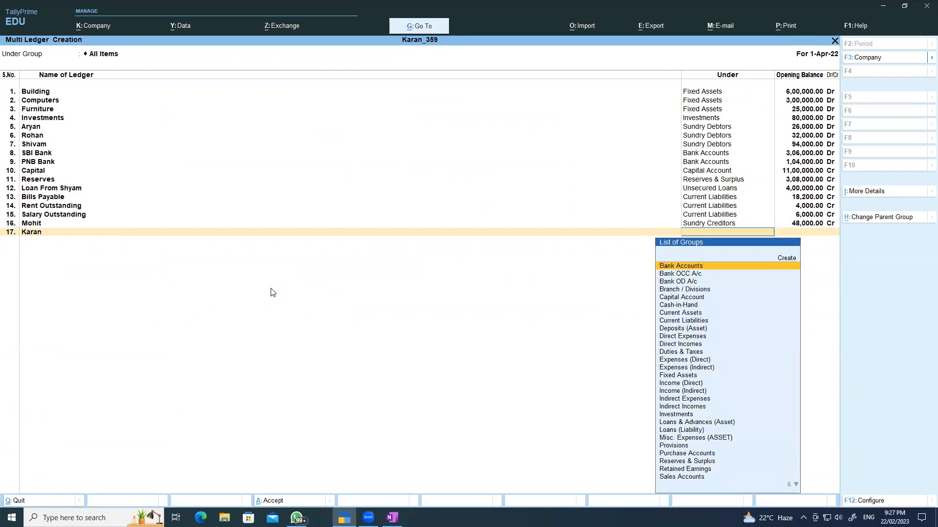
pyautogui.write('S')
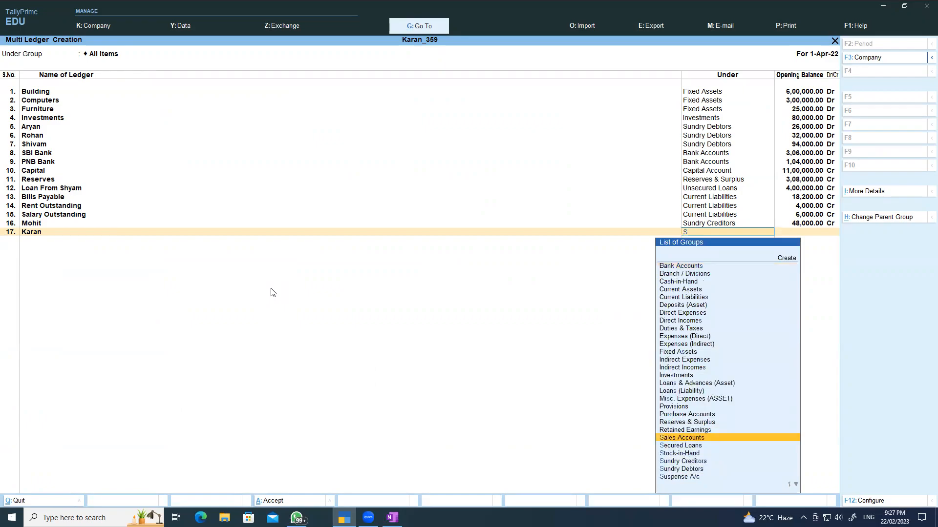
pyautogui.press('Down')
pyautogui.press('Down')
pyautogui.press('Down')
pyautogui.press('Return')
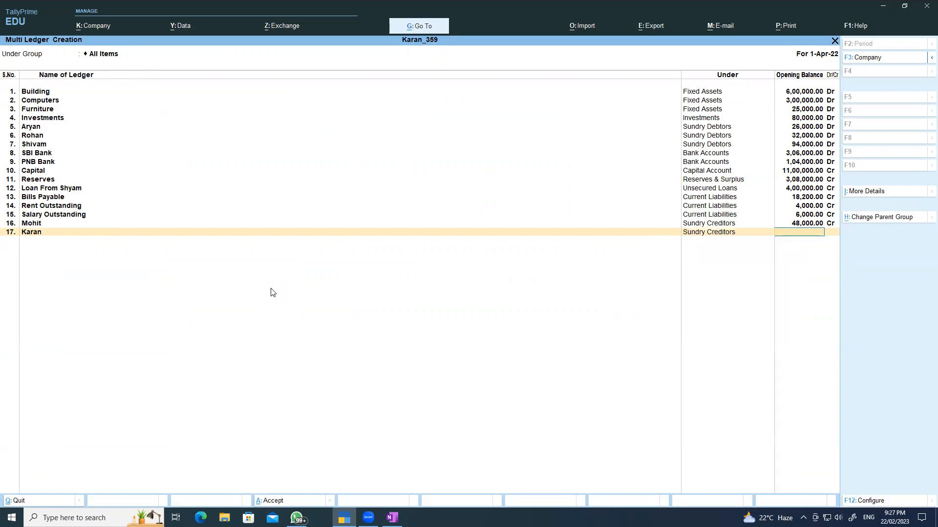
pyautogui.write('17000')
pyautogui.press('Return')
pyautogui.press('Return')
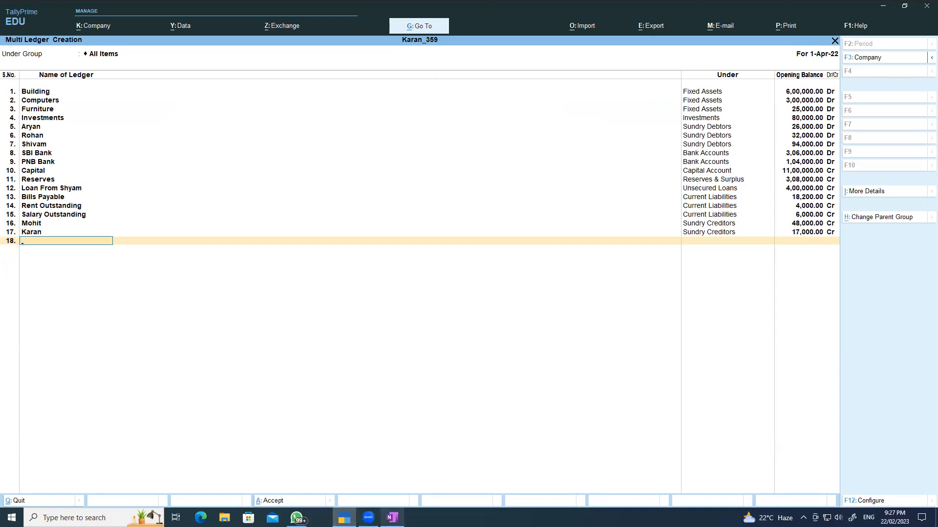
# - Add the third creditor under Sundry Creditors with an 11,000 Cr opening balance
pyautogui.click(393, 518)
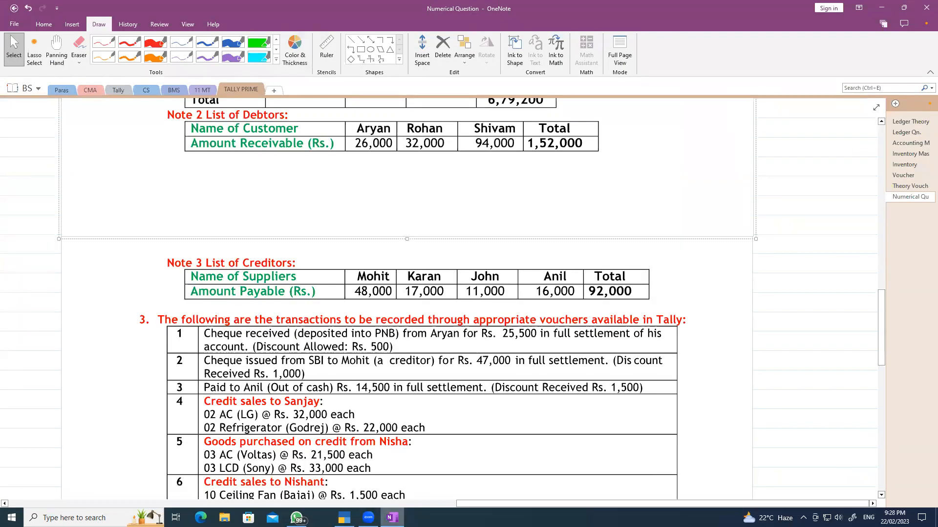
pyautogui.hotkey('alt', 'Tab')
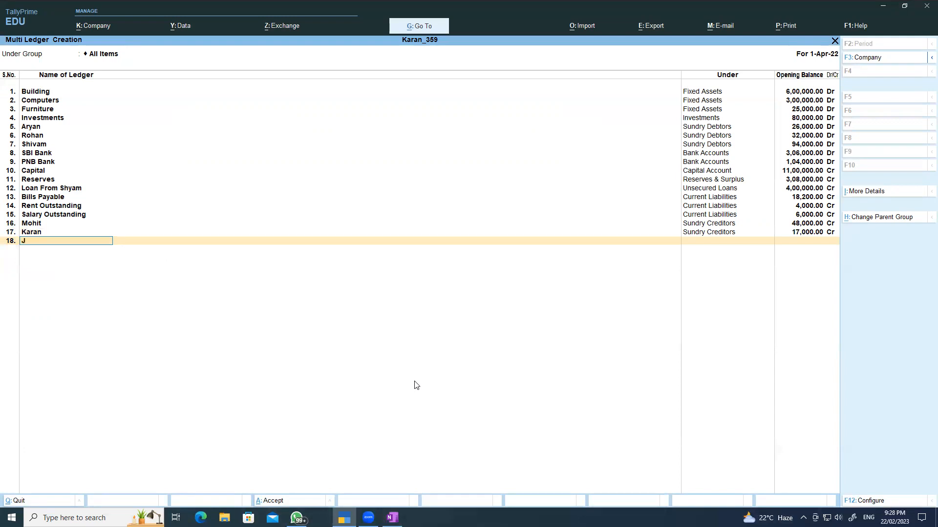
pyautogui.press('Return')
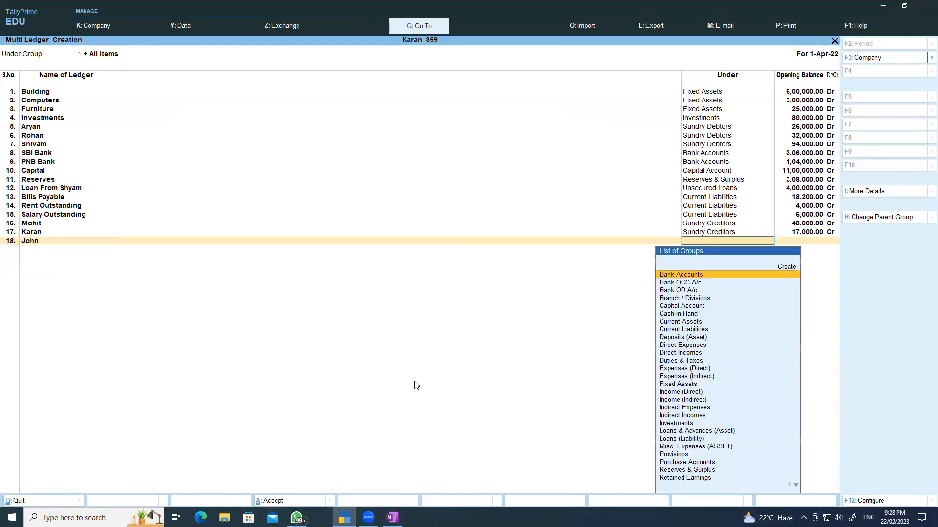
pyautogui.write('S')
pyautogui.press('Down')
pyautogui.press('Down')
pyautogui.press('Down')
pyautogui.press('Return')
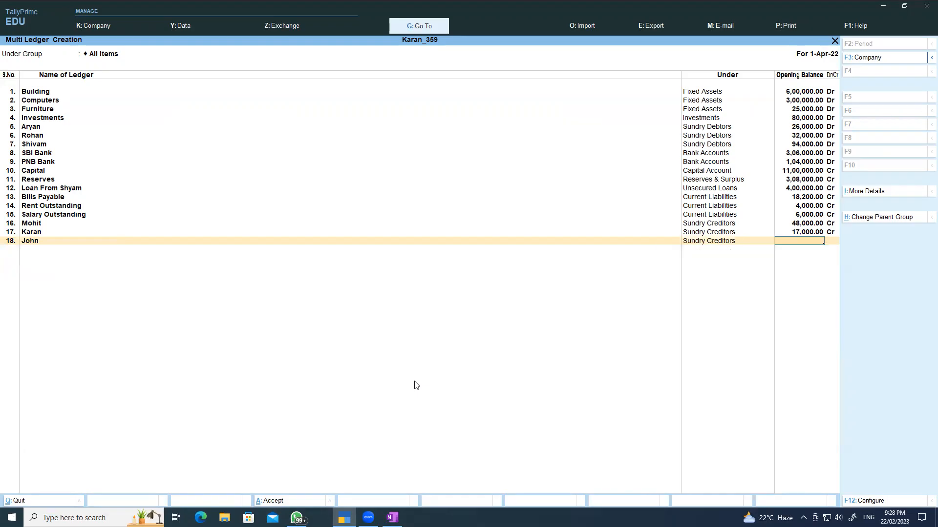
pyautogui.write('11000')
pyautogui.press('Return')
pyautogui.press('Return')
# - Add the fourth creditor under Sundry Creditors with a 16,000 Cr opening balance
pyautogui.write('Anil')
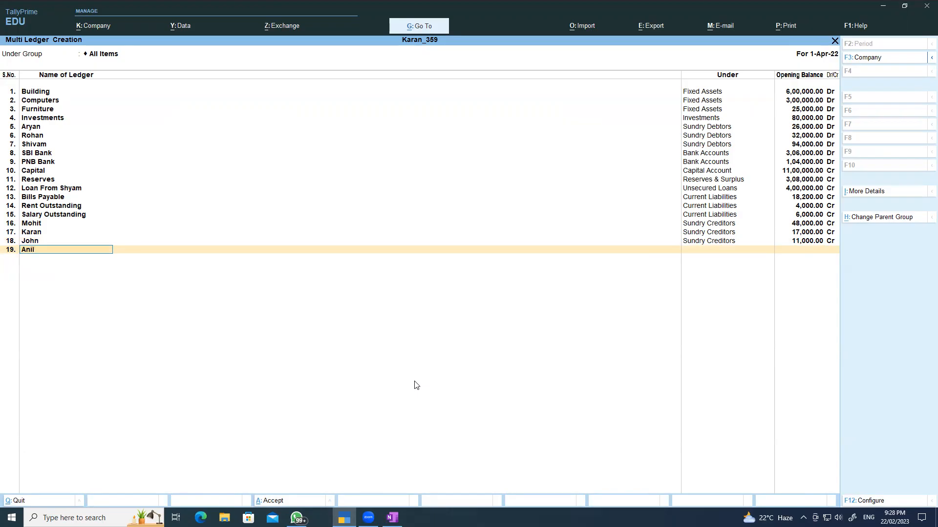
pyautogui.press('Return')
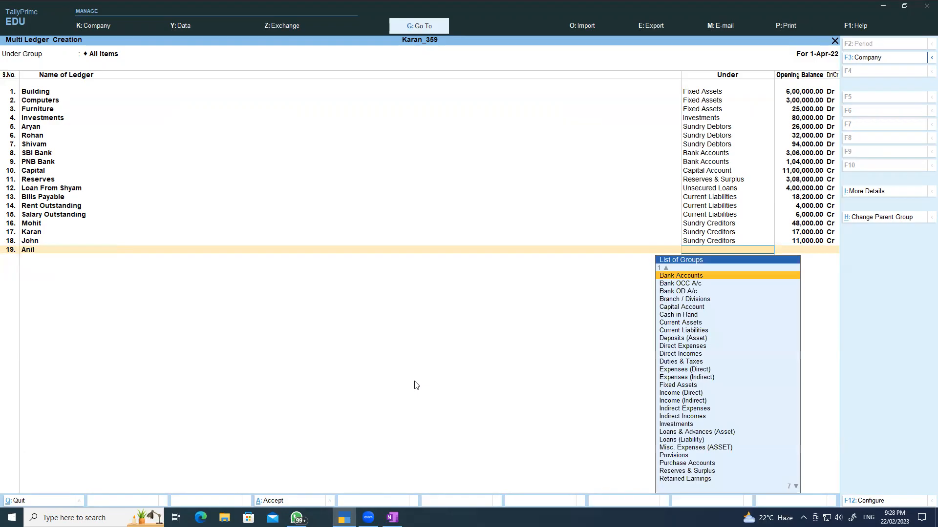
pyautogui.write('S')
pyautogui.press('Down')
pyautogui.press('Down')
pyautogui.press('Down')
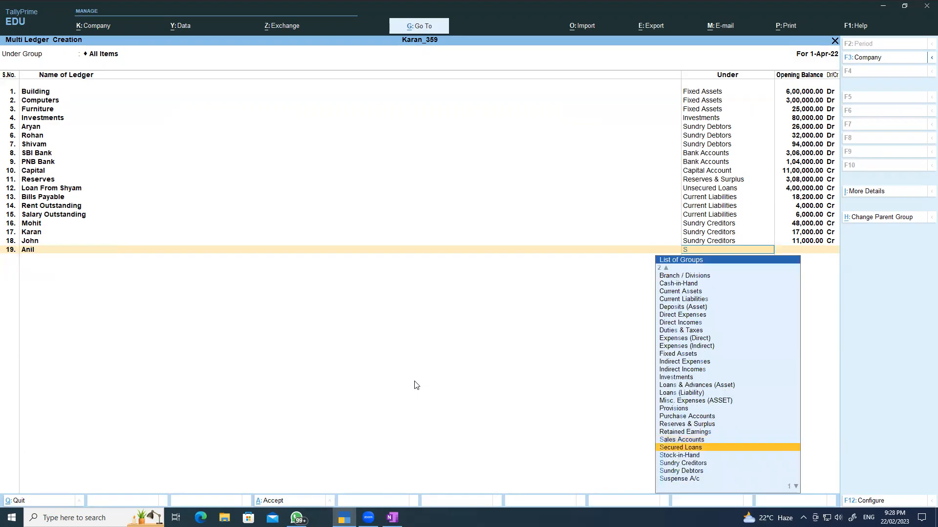
pyautogui.press('Return')
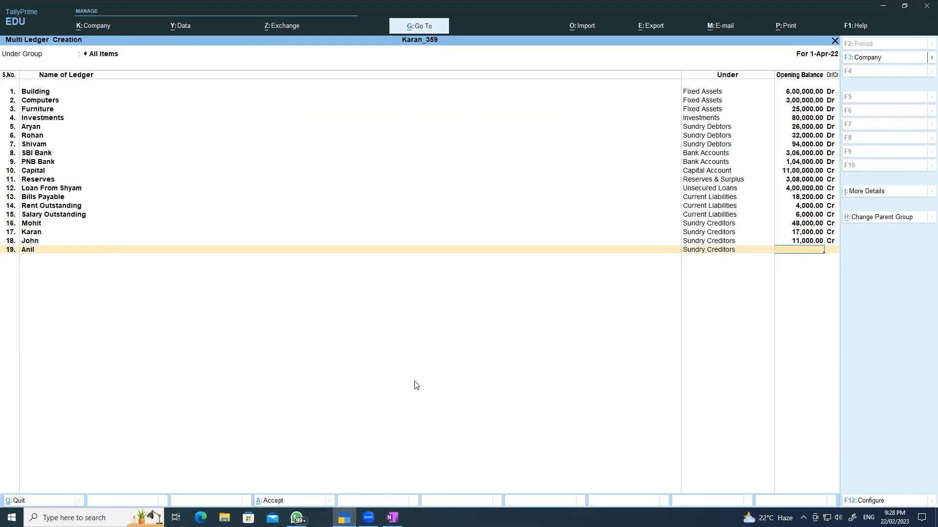
pyautogui.write('16000')
pyautogui.press('Return')
# - Check the balance sheet figures in OneNote, save all nineteen ledgers, and return to Gateway of Tally
pyautogui.click(392, 518)
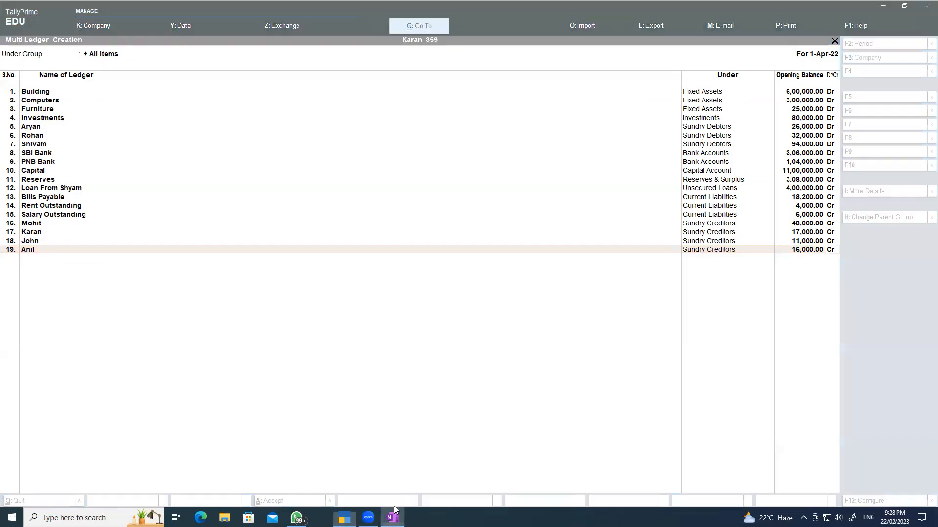
pyautogui.scroll(10, 370, 382)
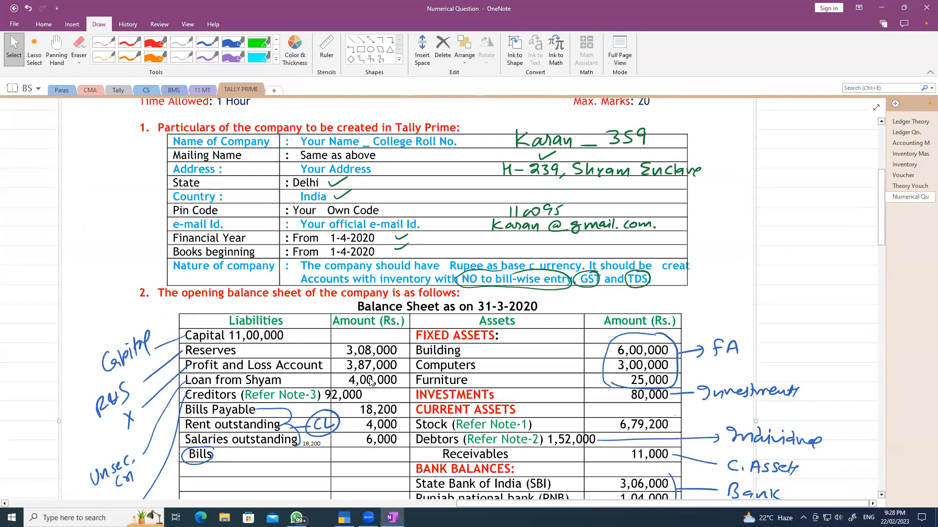
pyautogui.scroll(-2, 333, 346)
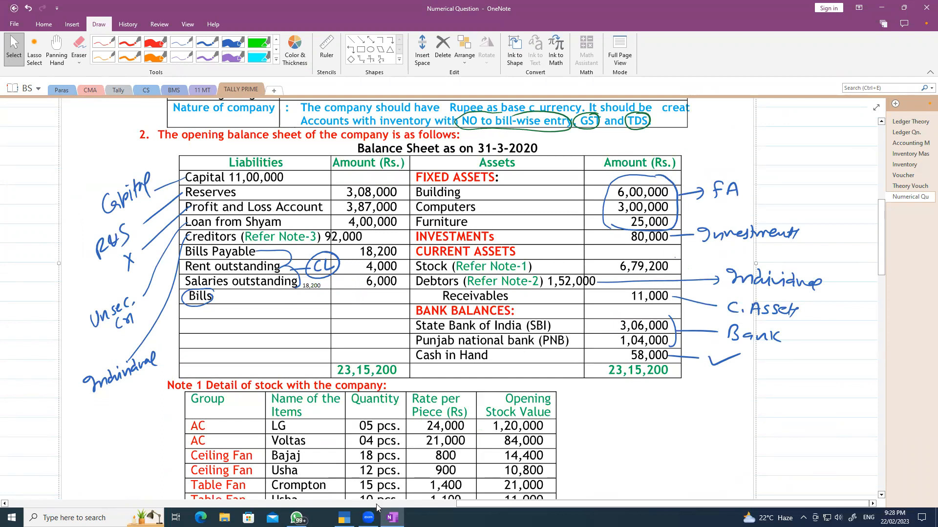
pyautogui.click(344, 518)
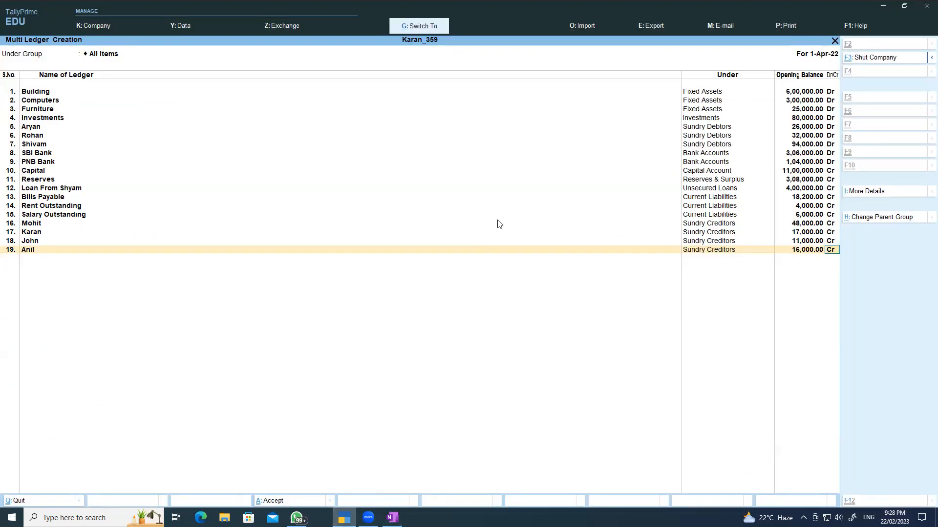
pyautogui.hotkey('ctrl', 'a')
pyautogui.press('Escape')
pyautogui.press('Escape')
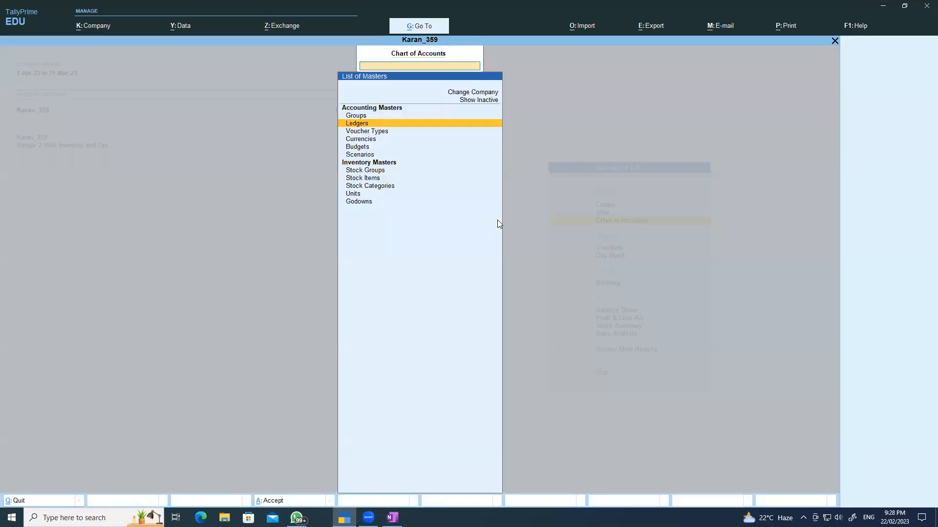
# - Open Multi Ledger Alteration for ledgers from All Items in the Chart of Accounts
pyautogui.click(617, 224)
pyautogui.click(360, 125)
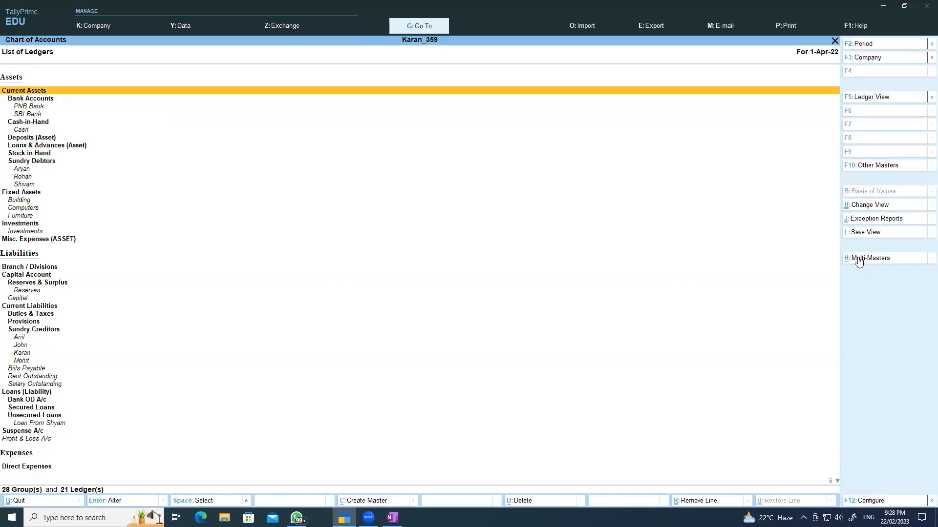
pyautogui.click(859, 259)
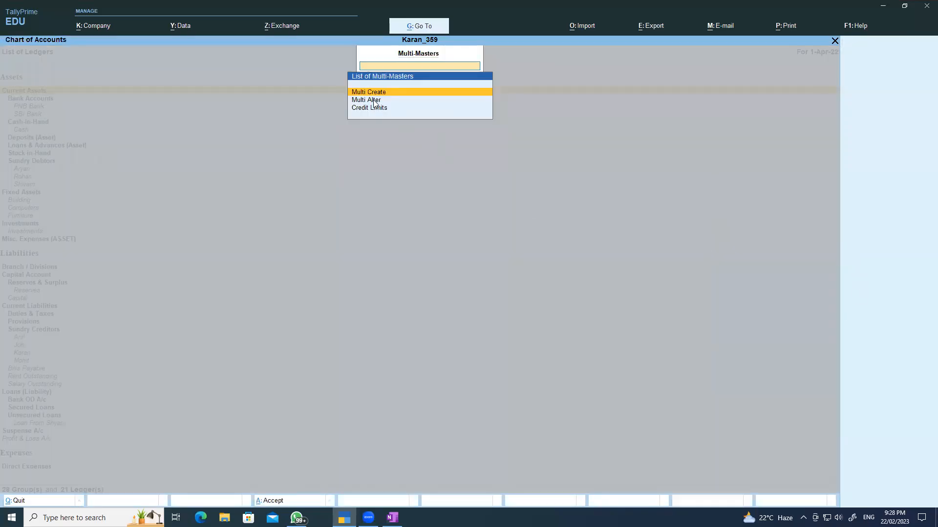
pyautogui.click(379, 108)
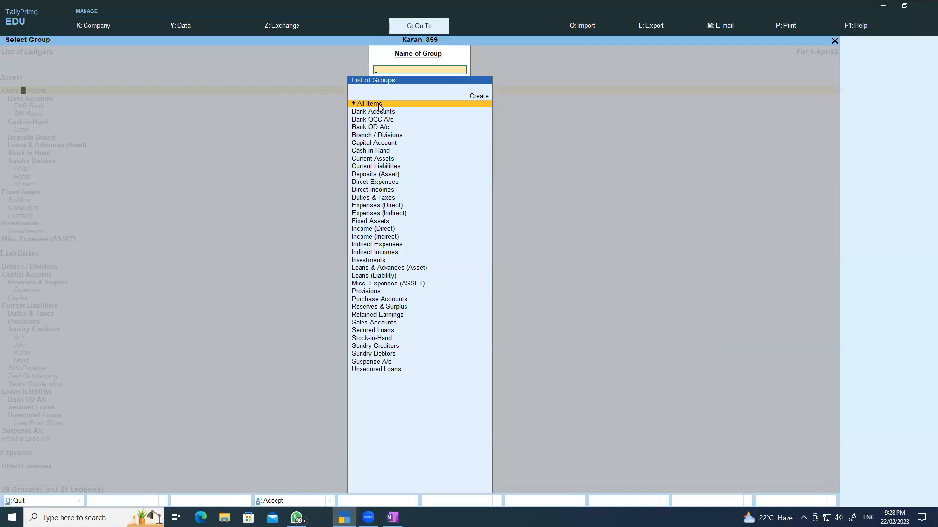
pyautogui.click(379, 108)
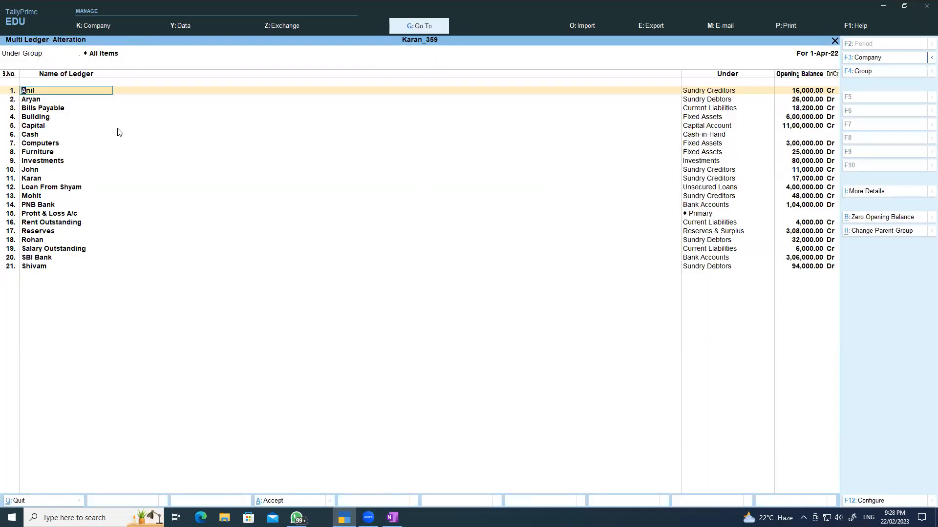
# - Enter a 58,000 Dr opening balance for the Cash ledger, checking the notes figure
pyautogui.click(39, 136)
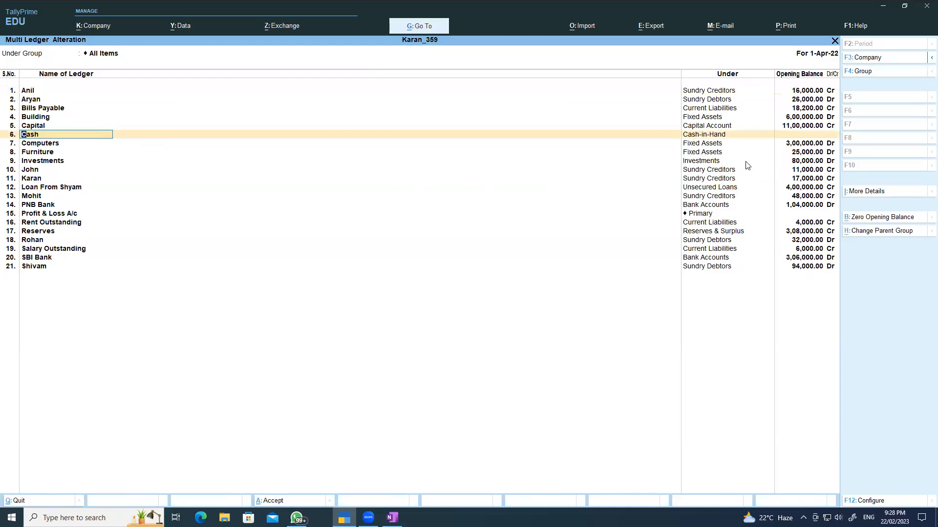
pyautogui.click(798, 136)
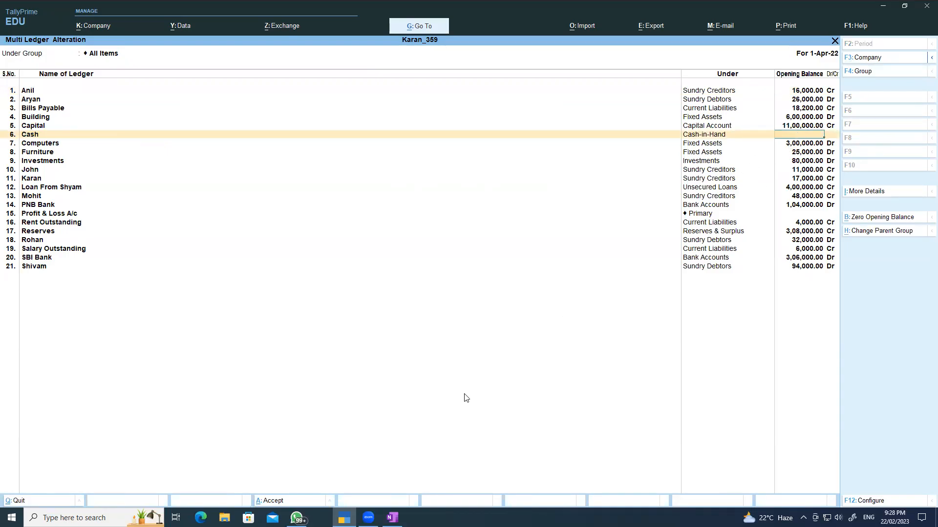
pyautogui.click(392, 518)
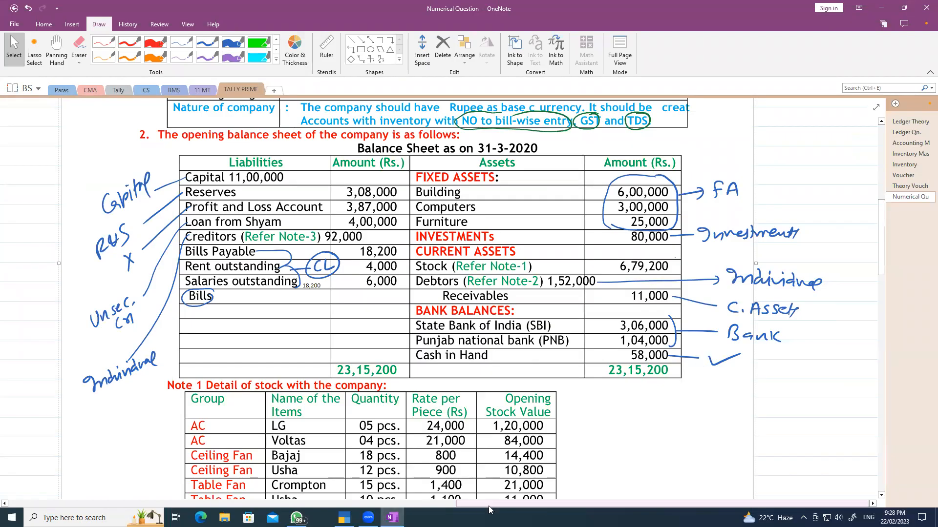
pyautogui.hotkey('alt', 'Tab')
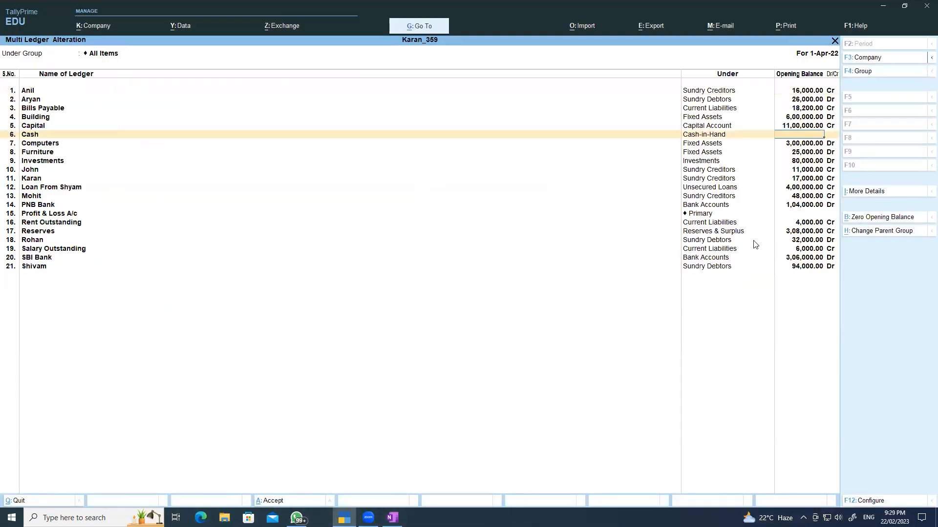
pyautogui.write('58000')
pyautogui.press('Return')
# - Give Profit & Loss A/c a 3,87,000 Cr opening balance and save the alterations
pyautogui.click(806, 213)
pyautogui.click(392, 518)
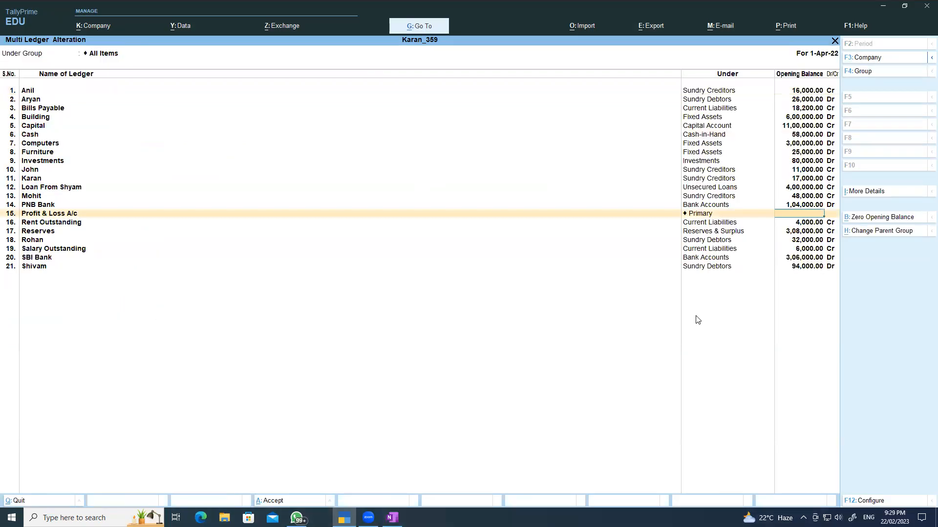
pyautogui.write('87')
pyautogui.write('000')
pyautogui.press('Return')
pyautogui.press('ctrl')
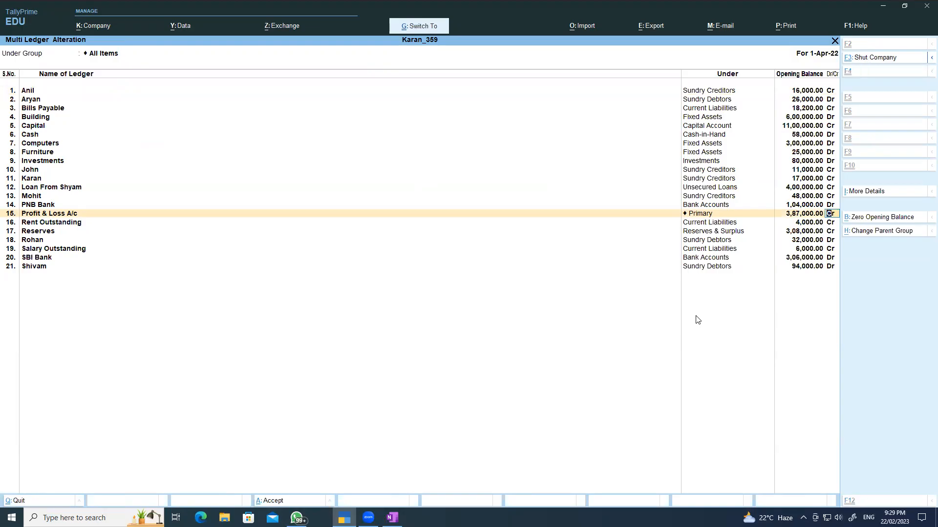
pyautogui.hotkey('ctrl', 'a')
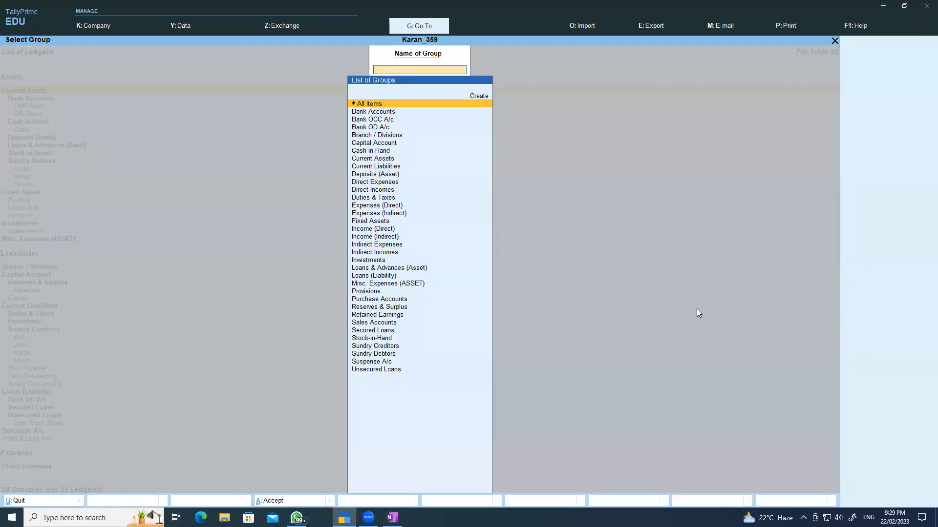
# - Review the Balance Sheet showing the 6,90,200 opening difference, then return to the OneNote question
pyautogui.press('Escape')
pyautogui.press('Escape')
pyautogui.press('Escape')
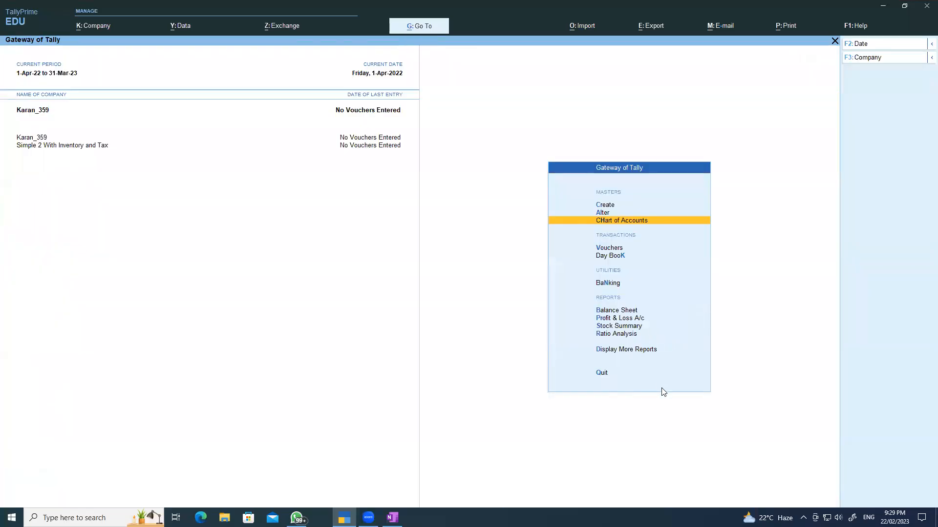
pyautogui.click(621, 315)
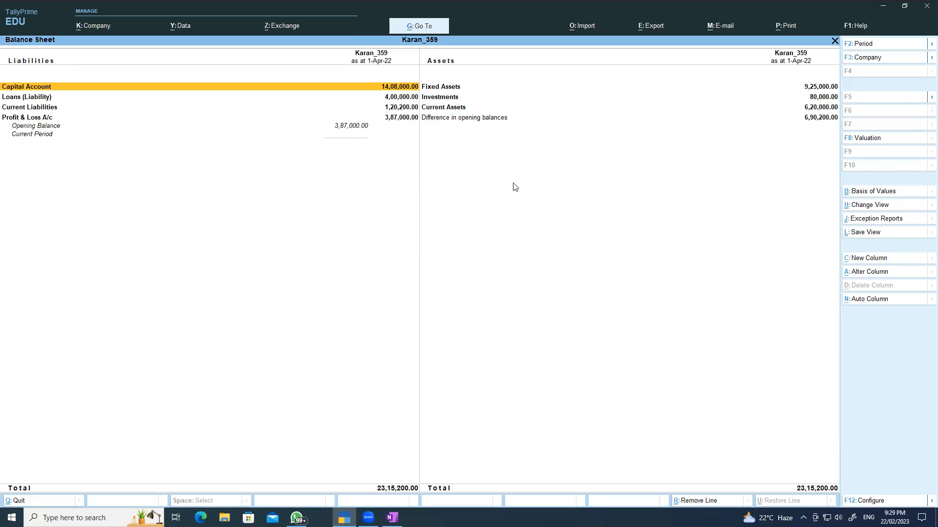
pyautogui.press('Escape')
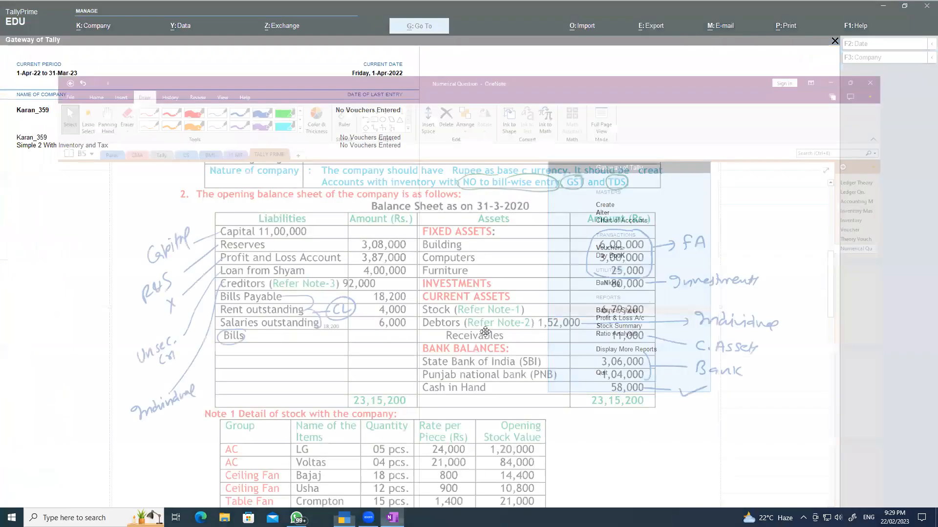
pyautogui.click(392, 517)
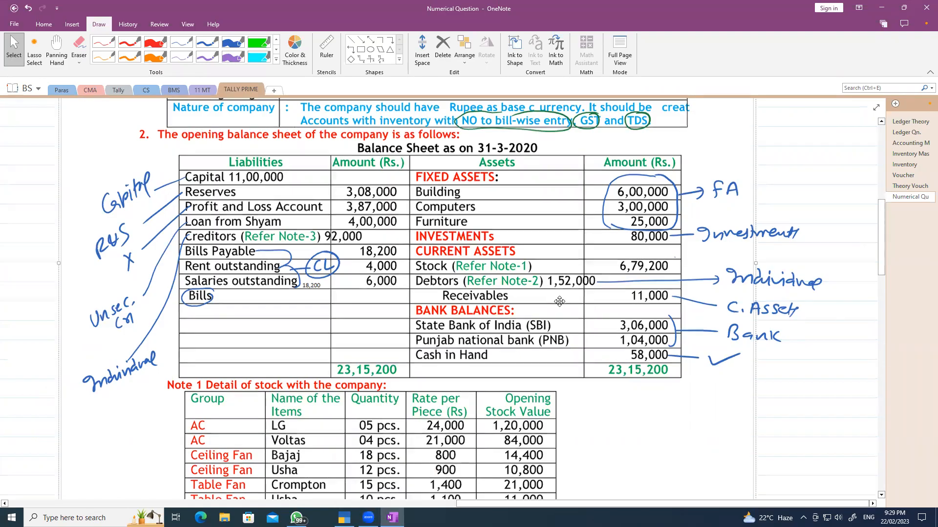
# - Scroll to the stock table in Note 1 and pick a thin blue pen
pyautogui.scroll(-3, 559, 300)
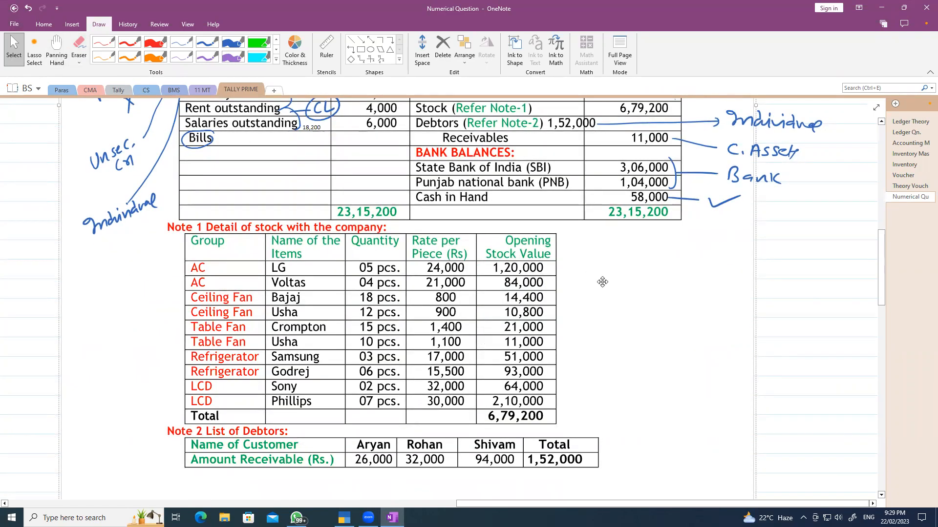
pyautogui.scroll(3, 602, 277)
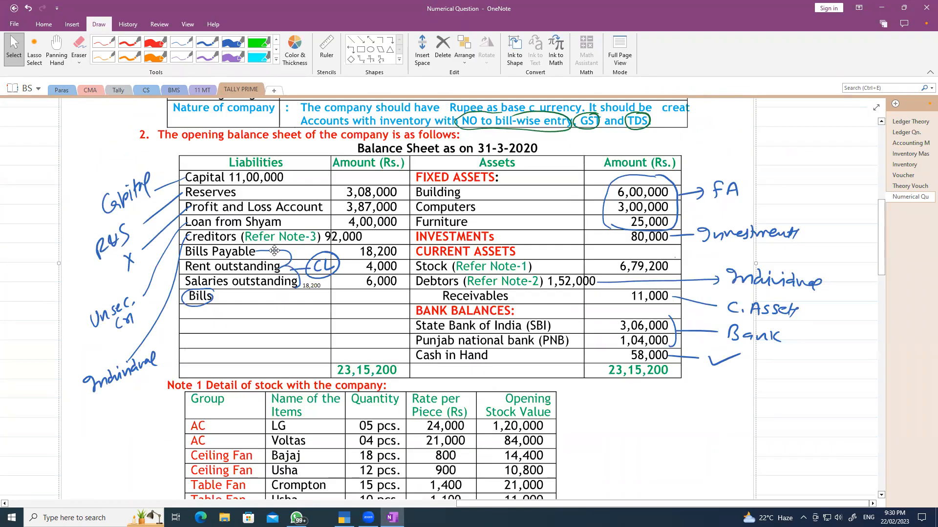
pyautogui.scroll(-1, 577, 303)
pyautogui.scroll(-3, 572, 319)
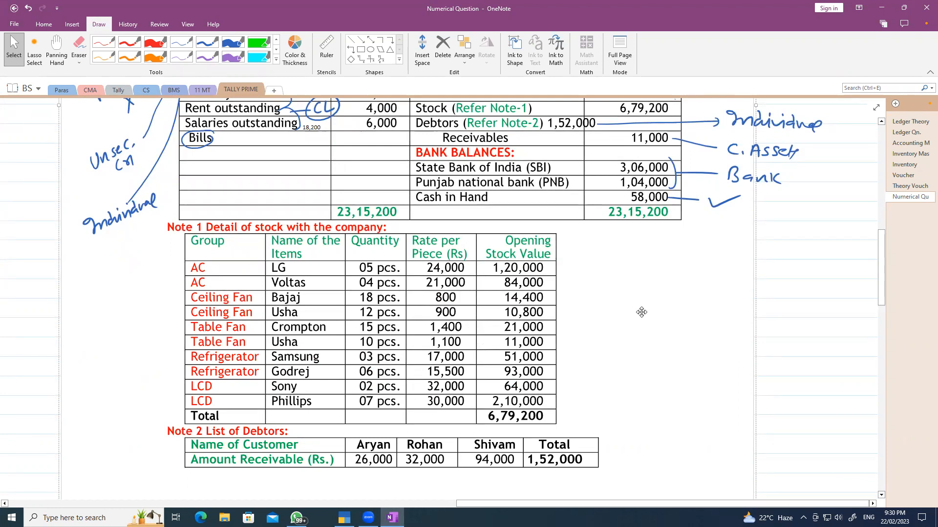
pyautogui.click(231, 43)
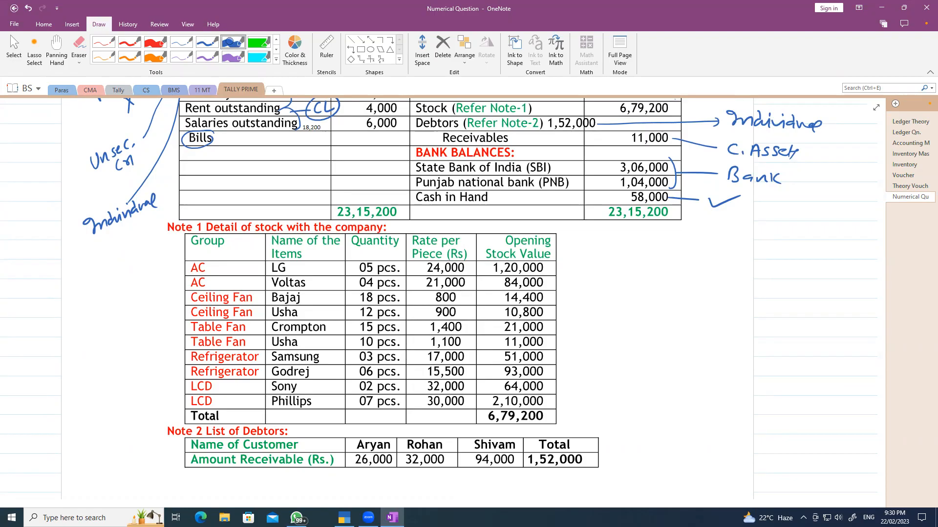
pyautogui.click(211, 43)
# - Handwrite AC, CF, TF, Refri and LCD beside the matching table rows, then switch to TallyPrime
pyautogui.moveTo(206, 255)
pyautogui.mouseDown()
pyautogui.moveTo(197, 254)
pyautogui.moveTo(214, 286)
pyautogui.moveTo(204, 254)
pyautogui.mouseUp()
pyautogui.moveTo(141, 288); pyautogui.dragTo(150, 286)
pyautogui.moveTo(143, 279)
pyautogui.mouseDown()
pyautogui.moveTo(163, 281)
pyautogui.moveTo(154, 318)
pyautogui.mouseUp()
pyautogui.moveTo(163, 301); pyautogui.dragTo(152, 348)
pyautogui.moveTo(146, 335)
pyautogui.mouseDown()
pyautogui.moveTo(156, 331)
pyautogui.moveTo(160, 346)
pyautogui.mouseUp()
pyautogui.moveTo(159, 339)
pyautogui.mouseDown()
pyautogui.moveTo(169, 336)
pyautogui.moveTo(150, 379)
pyautogui.moveTo(168, 374)
pyautogui.mouseUp()
pyautogui.moveTo(174, 358)
pyautogui.mouseDown()
pyautogui.moveTo(169, 373)
pyautogui.moveTo(177, 372)
pyautogui.mouseUp()
pyautogui.moveTo(178, 362)
pyautogui.mouseDown()
pyautogui.moveTo(185, 407)
pyautogui.moveTo(146, 410)
pyautogui.moveTo(156, 406)
pyautogui.mouseUp()
pyautogui.moveTo(161, 393); pyautogui.dragTo(167, 401)
pyautogui.moveTo(166, 389); pyautogui.dragTo(166, 404)
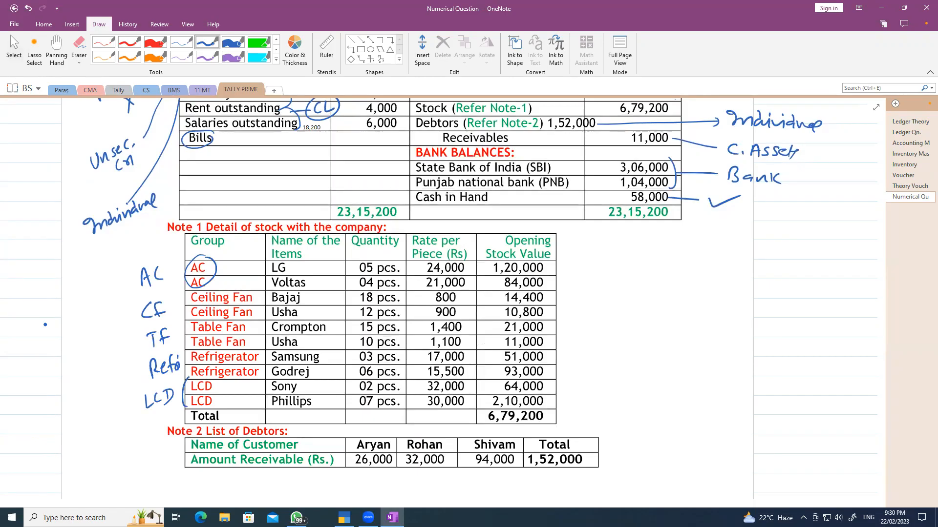
pyautogui.press('Escape')
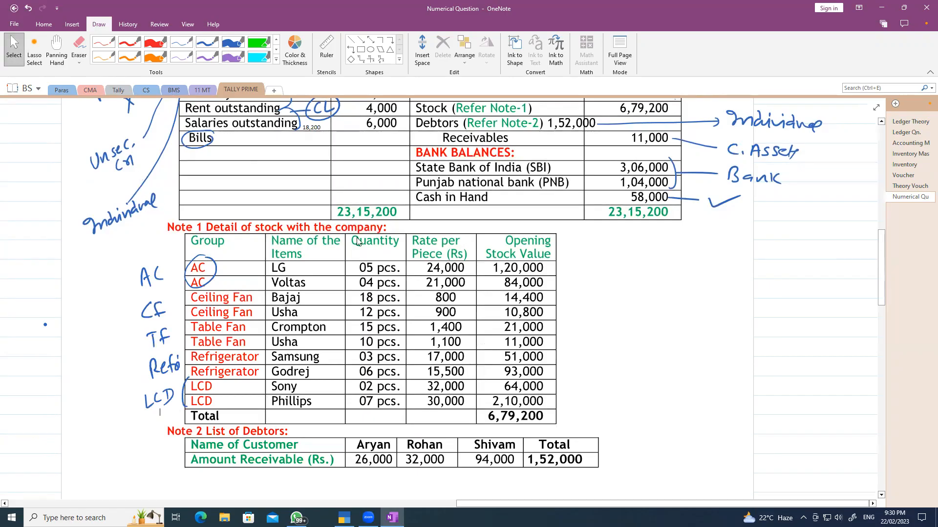
pyautogui.hotkey('alt', 'Tab')
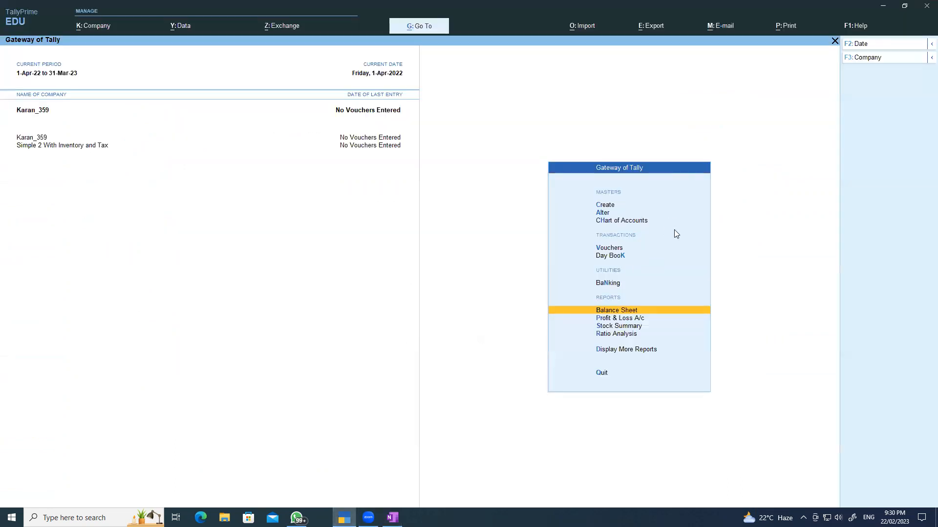
# - Start a stock item from the Create menu, then abandon it
pyautogui.click(612, 204)
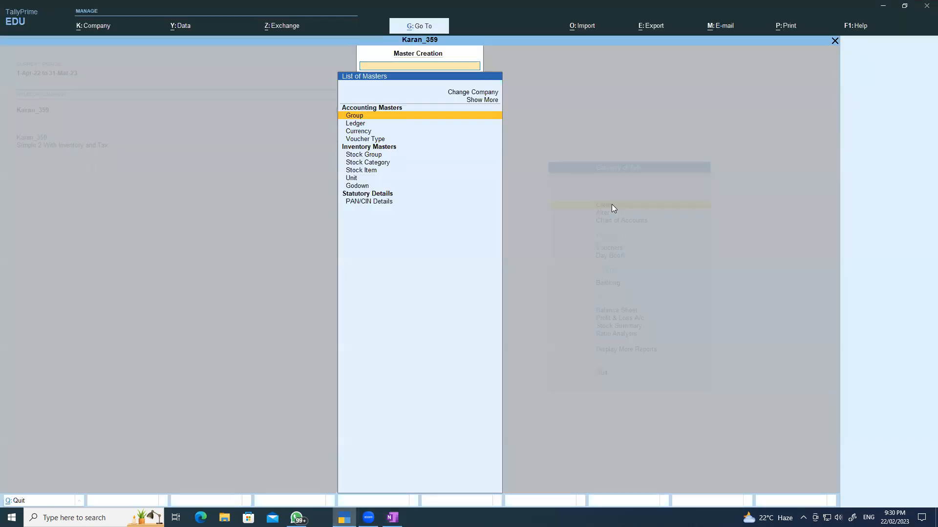
pyautogui.click(367, 169)
pyautogui.press('Escape')
pyautogui.press('y')
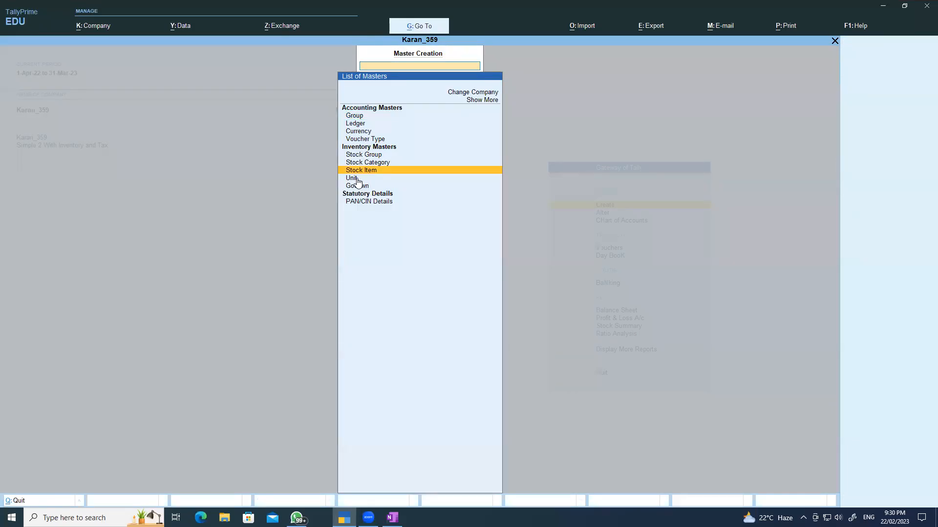
# - Create and save unit Pcs with formal name Pieces and 0 decimal places
pyautogui.click(357, 177)
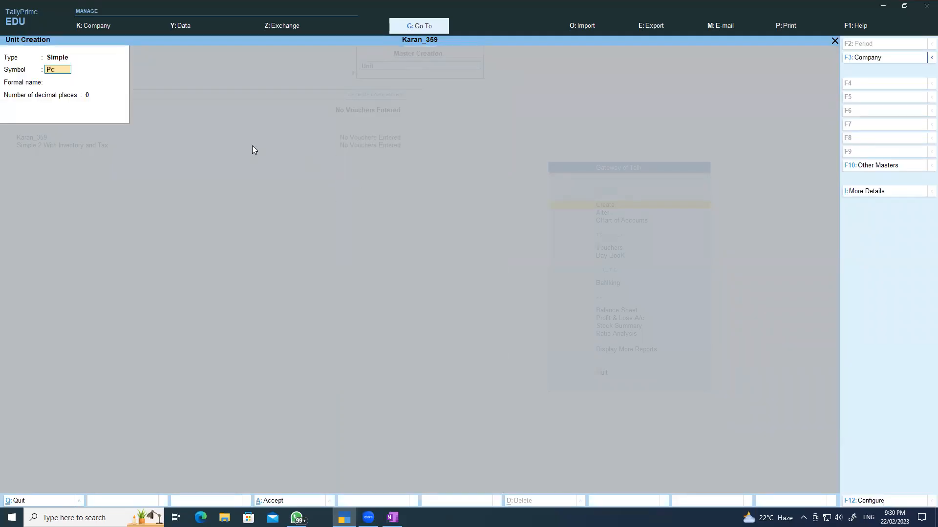
pyautogui.press('Return')
pyautogui.write('Pieces')
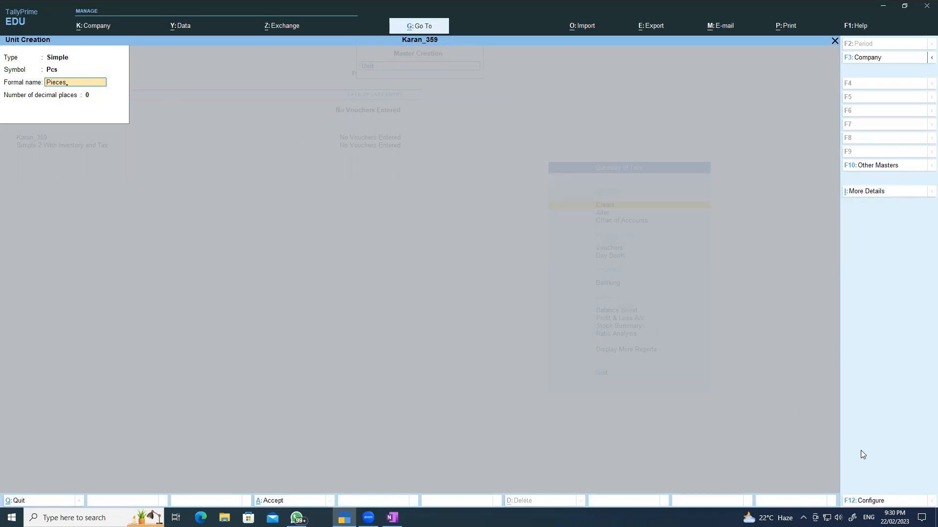
pyautogui.click(867, 192)
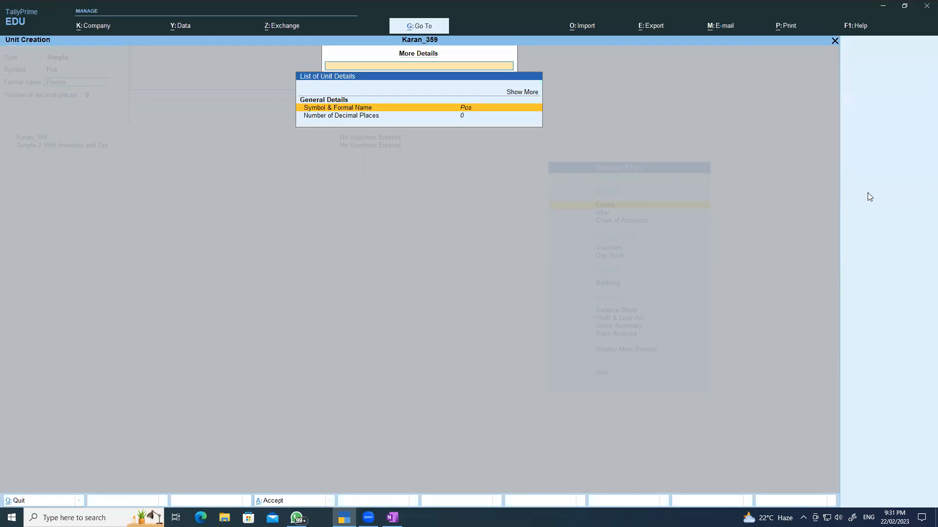
pyautogui.press('Escape')
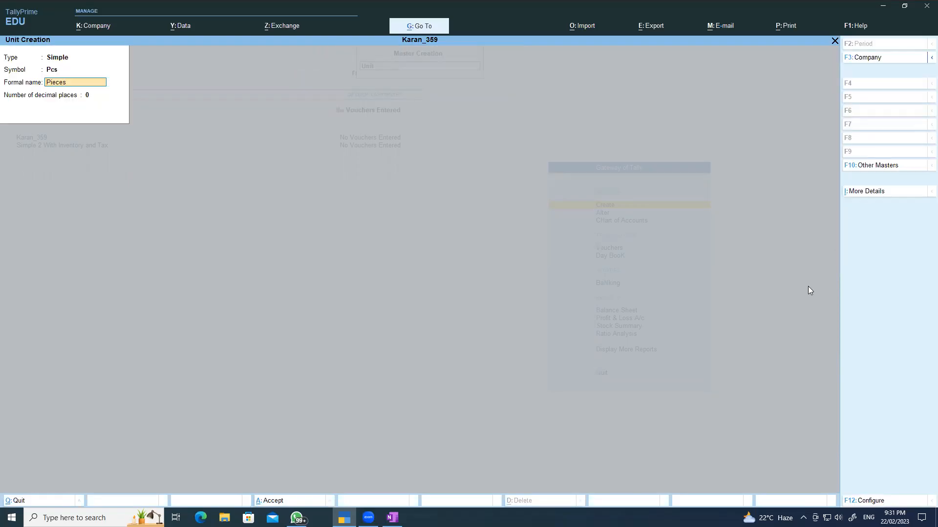
pyautogui.click(864, 500)
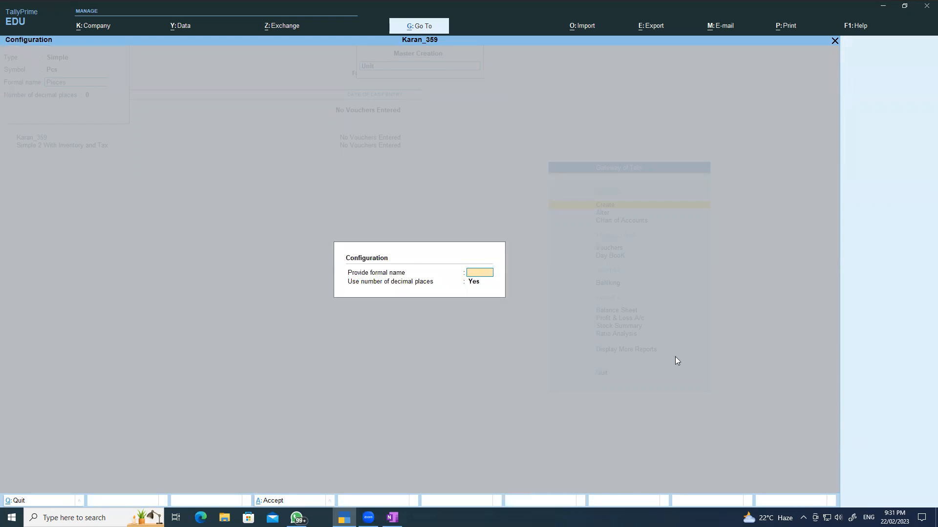
pyautogui.hotkey('ctrl', 'a')
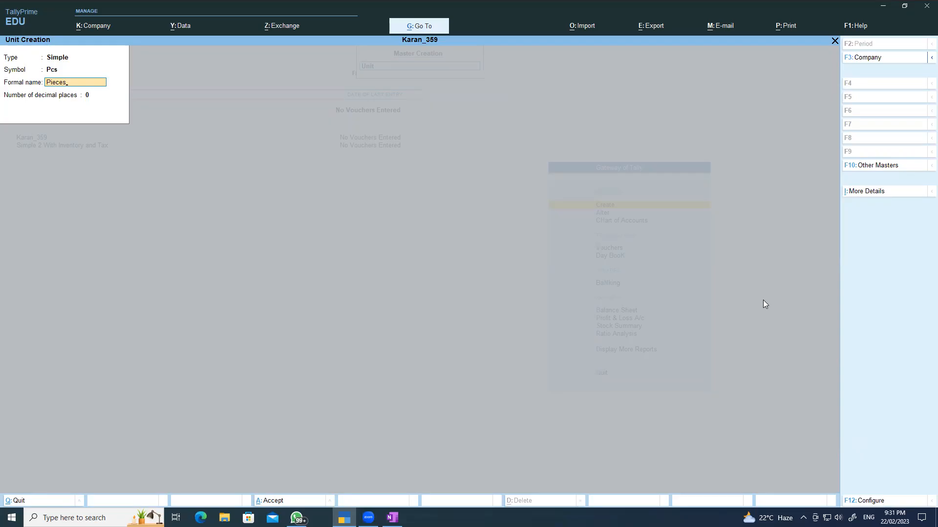
pyautogui.hotkey('ctrl', 'a')
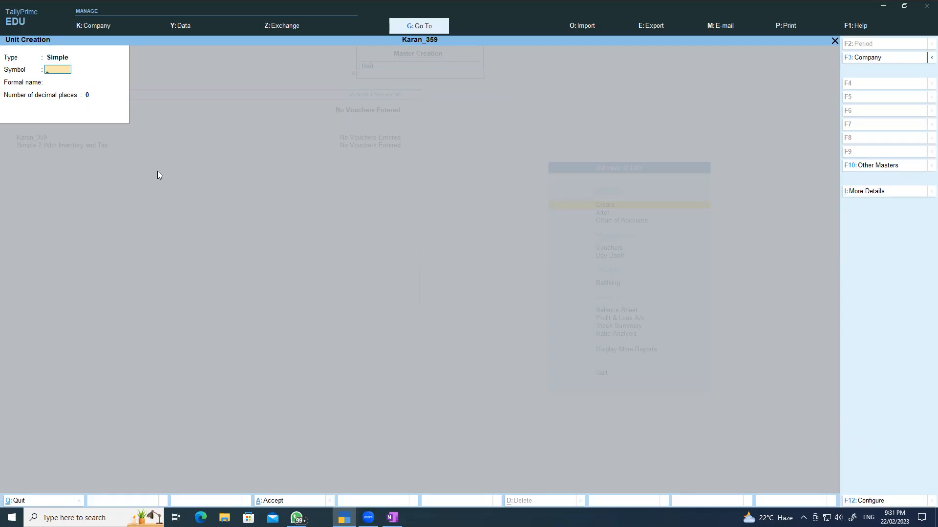
pyautogui.press('Escape')
pyautogui.press('y')
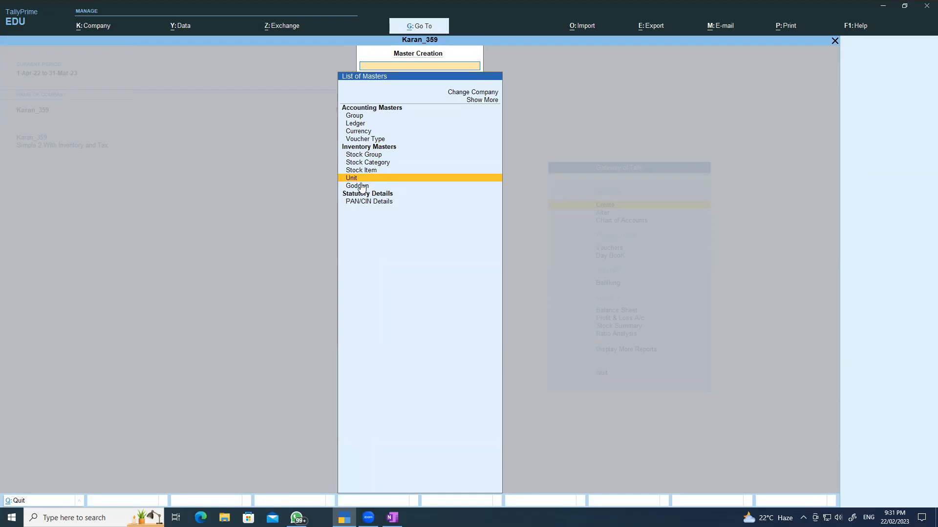
# - Check the existing units list, then open and close an empty stock group form
pyautogui.press('Escape')
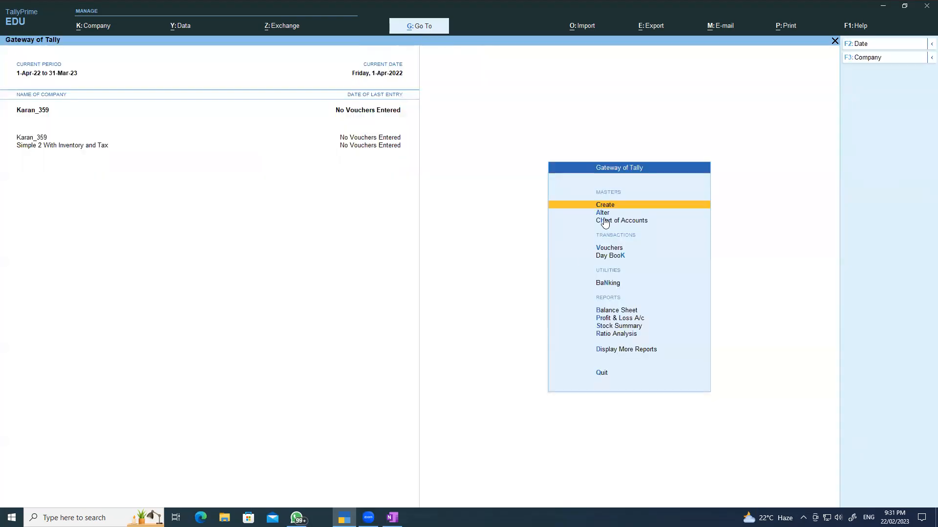
pyautogui.click(603, 213)
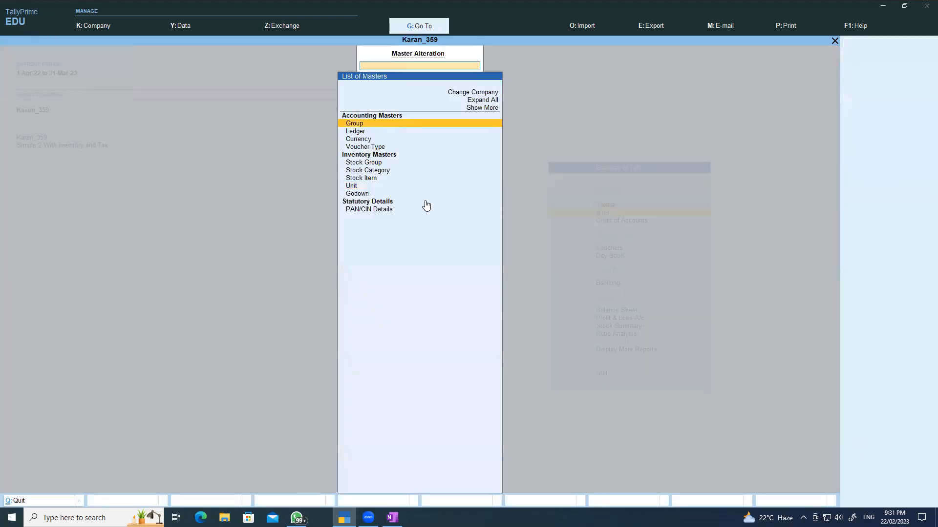
pyautogui.click(356, 186)
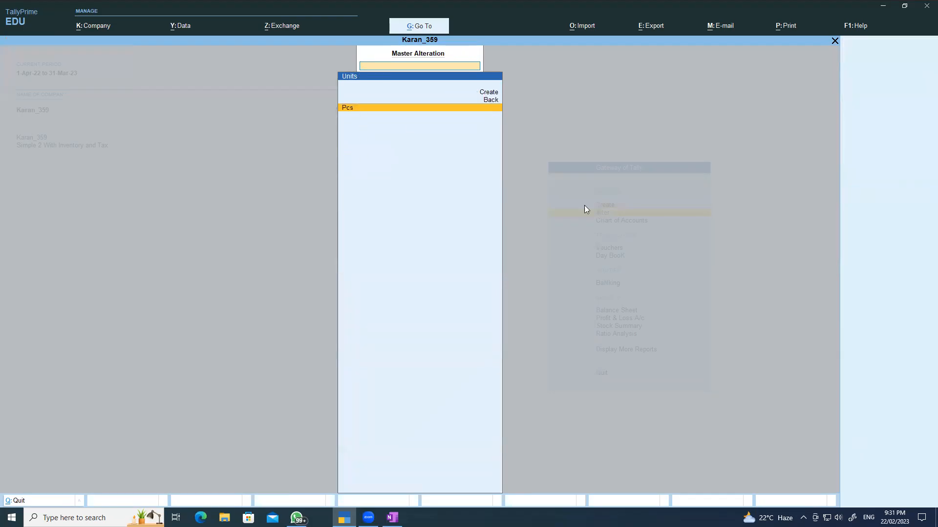
pyautogui.press('Escape')
pyautogui.press('Escape')
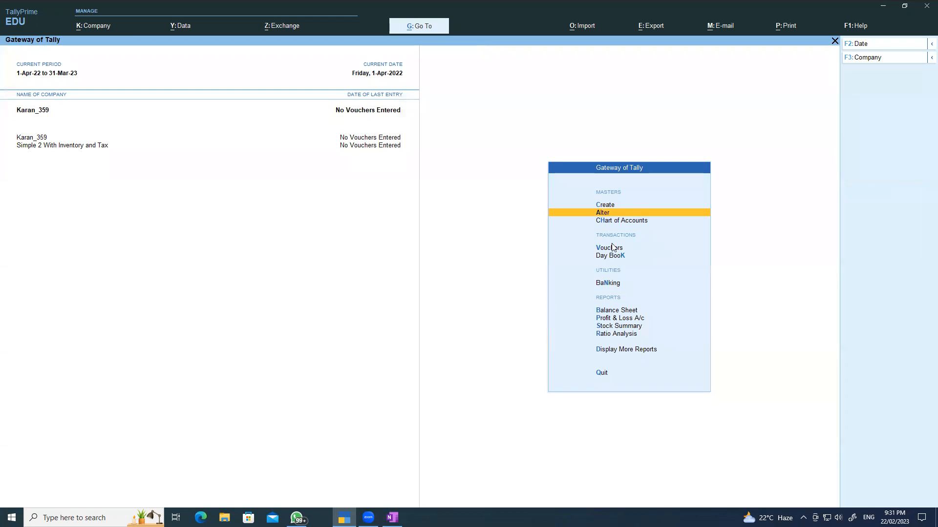
pyautogui.click(608, 205)
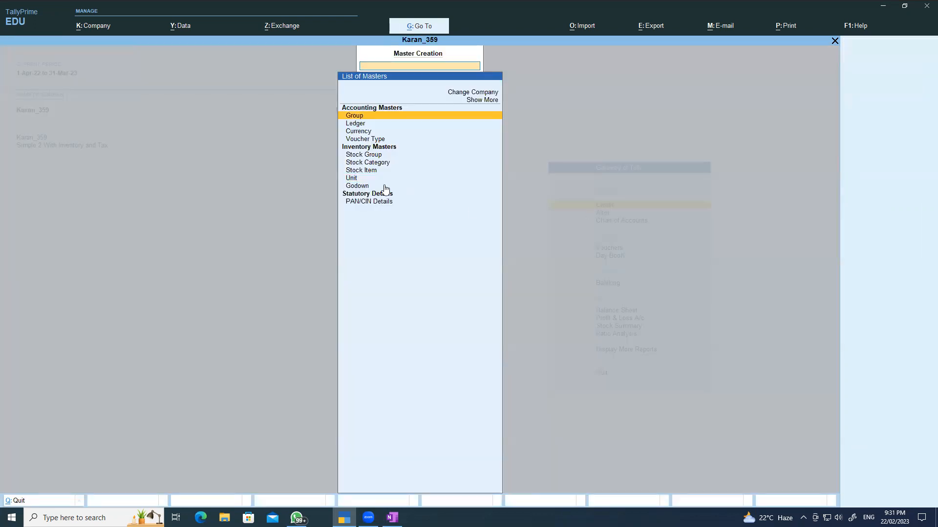
pyautogui.click(375, 155)
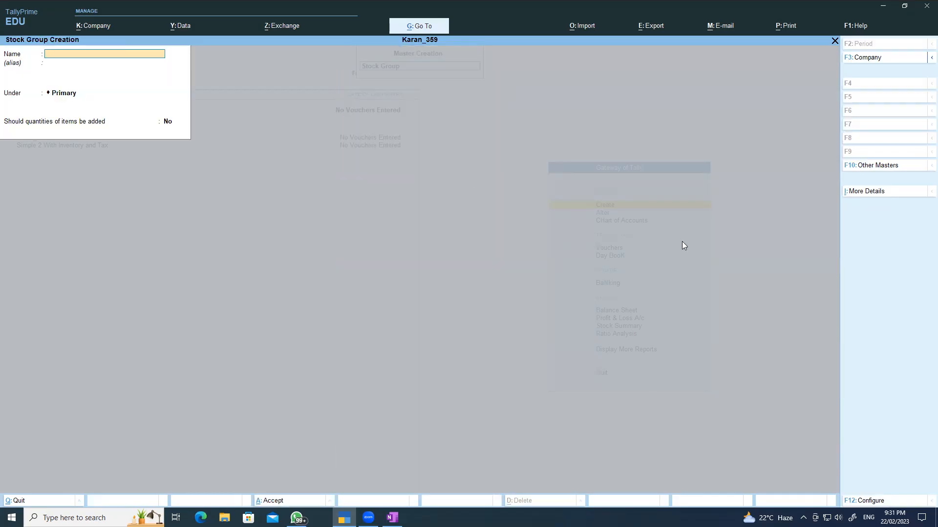
pyautogui.press('Escape')
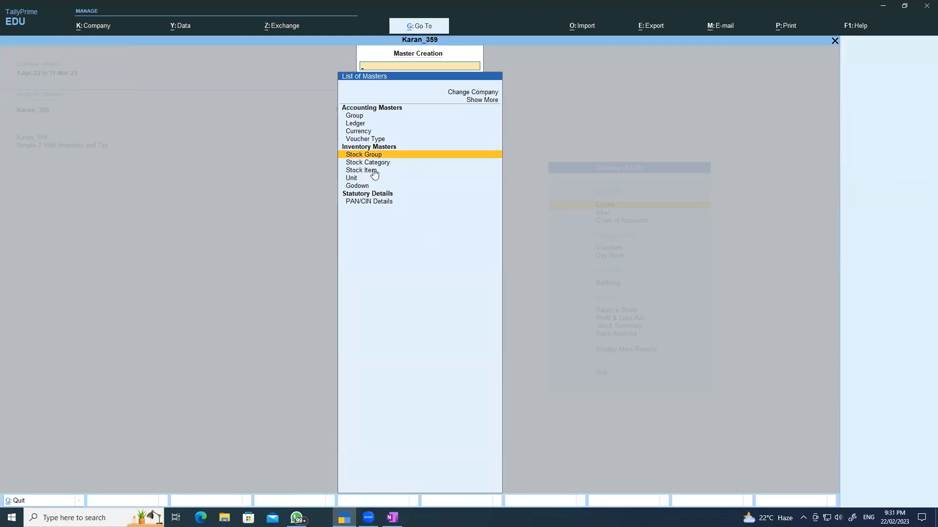
# - Open the empty List of Stock Groups and show the Multi-Masters options
pyautogui.press('Escape')
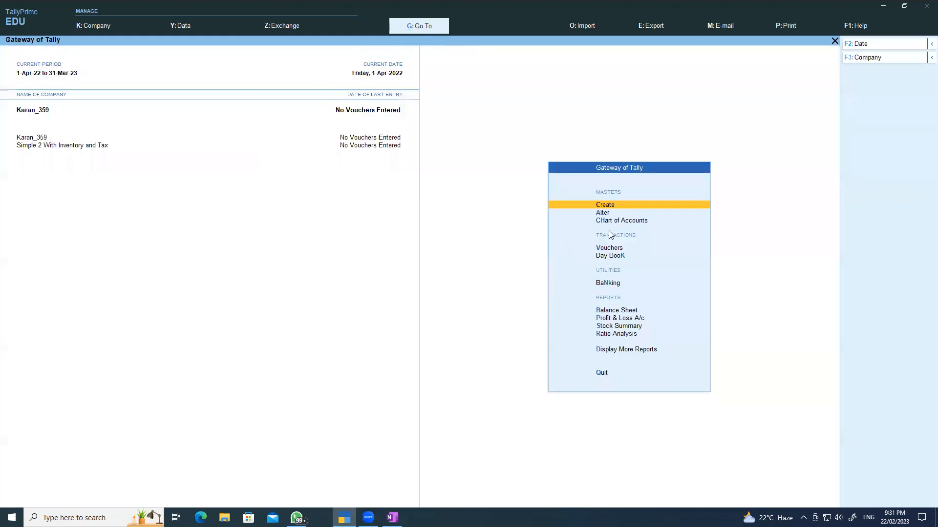
pyautogui.click(608, 219)
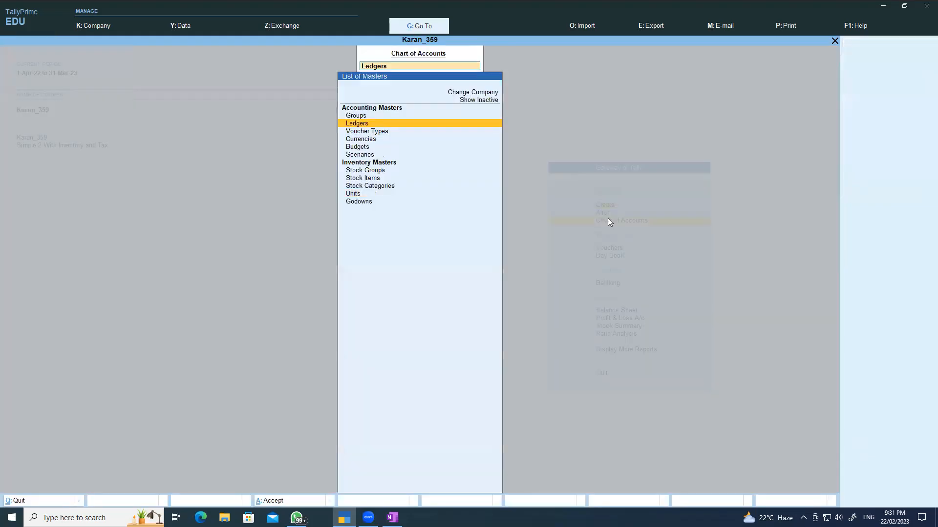
pyautogui.click(367, 171)
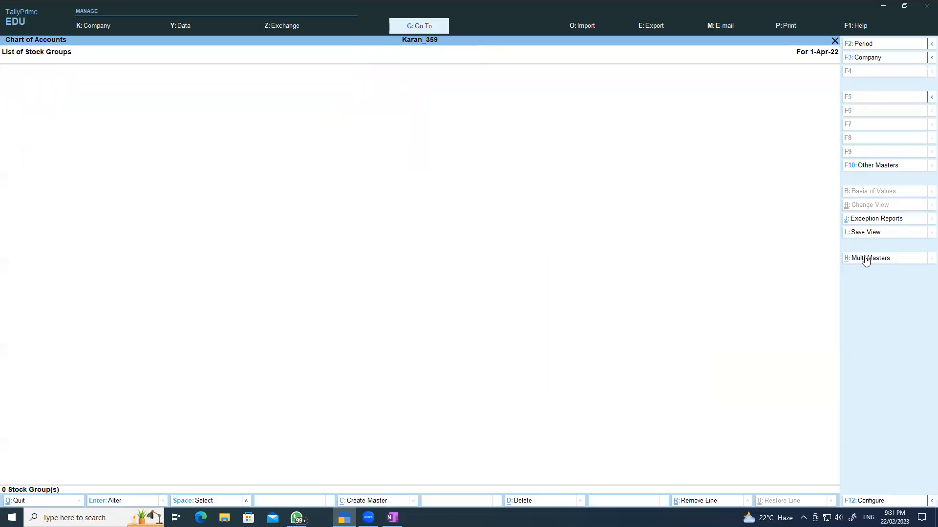
pyautogui.click(867, 258)
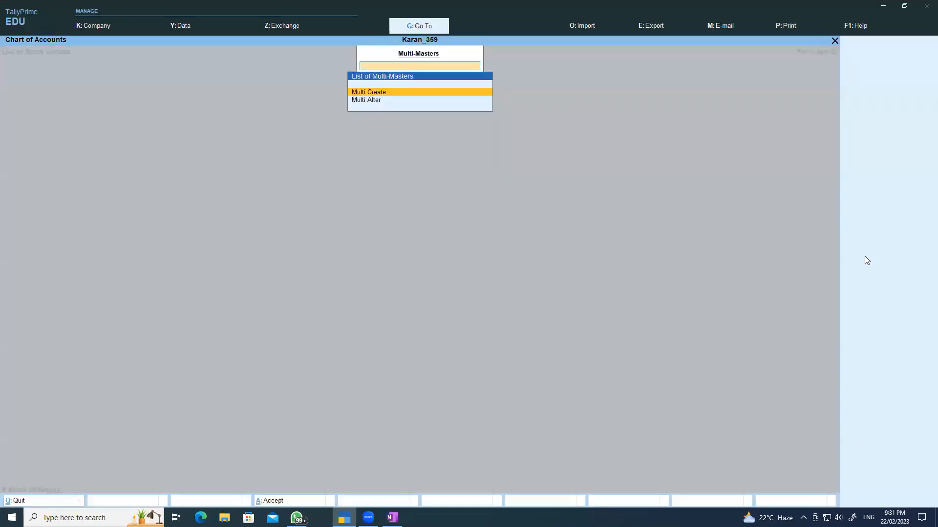
# - Start Multi Create and add stock group AC under Primary with quantities added
pyautogui.click(376, 93)
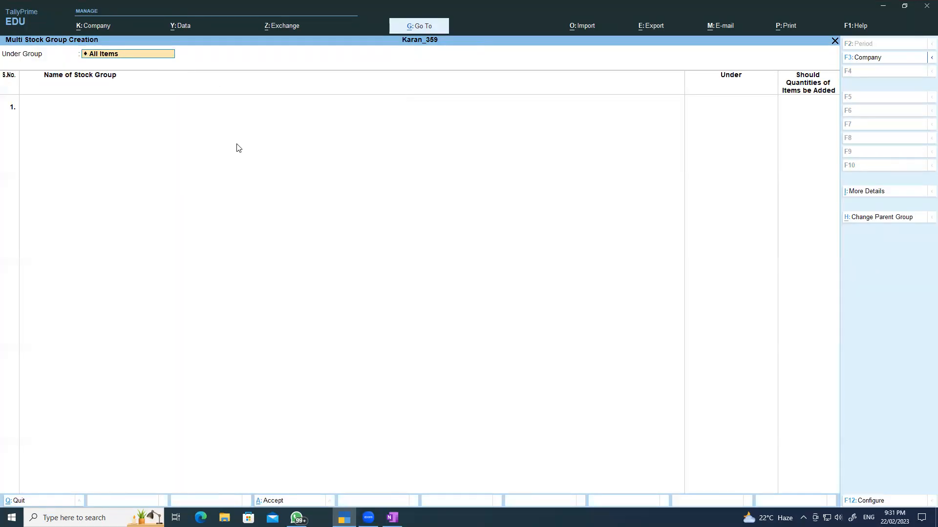
pyautogui.press('Return')
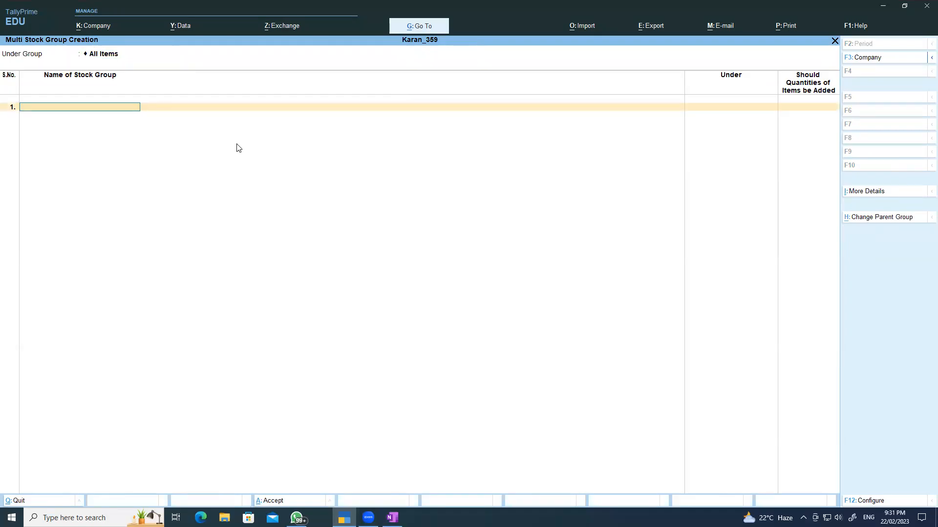
pyautogui.write('AC')
pyautogui.press('Return')
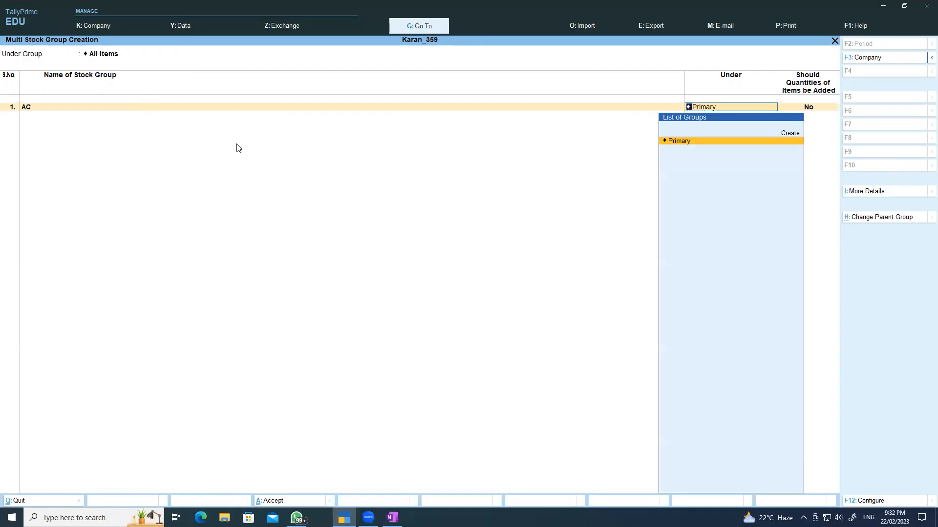
pyautogui.press('Return')
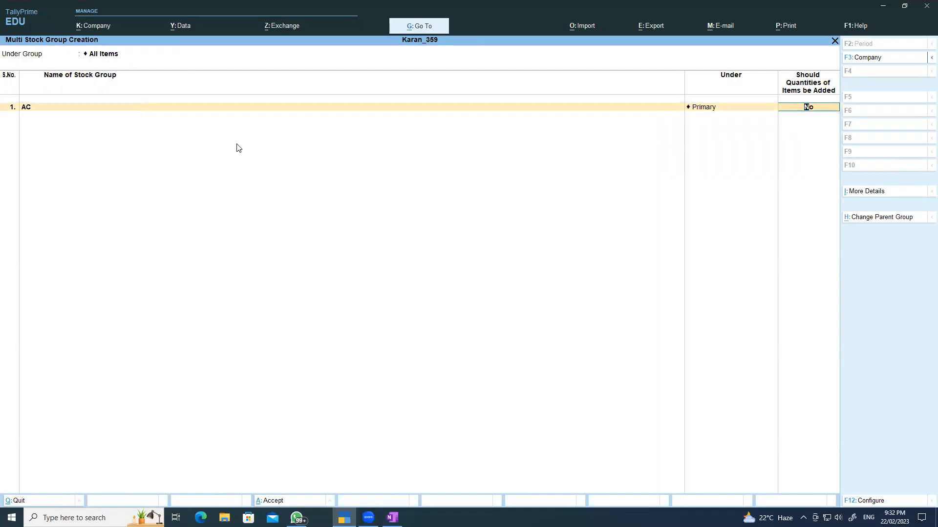
pyautogui.press('y')
pyautogui.press('Return')
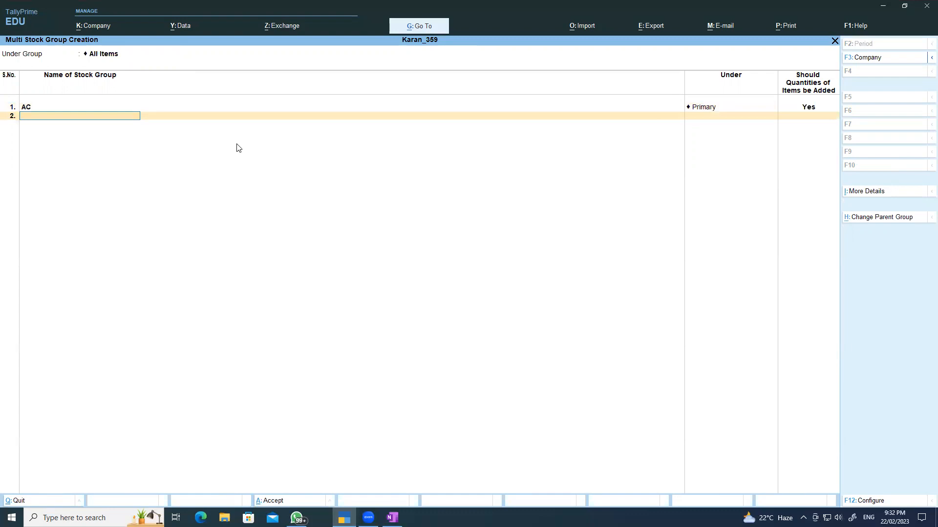
# - Add stock groups Ceiling Fan and Table Fan under Primary, each adding quantities
pyautogui.write('Ceiling Fan')
pyautogui.press('Return')
pyautogui.press('Return')
pyautogui.write('y')
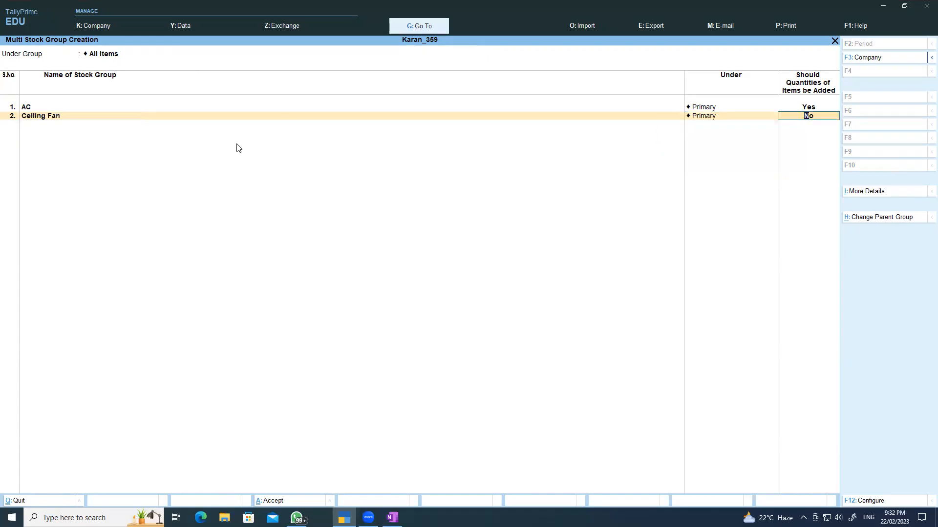
pyautogui.press('Return')
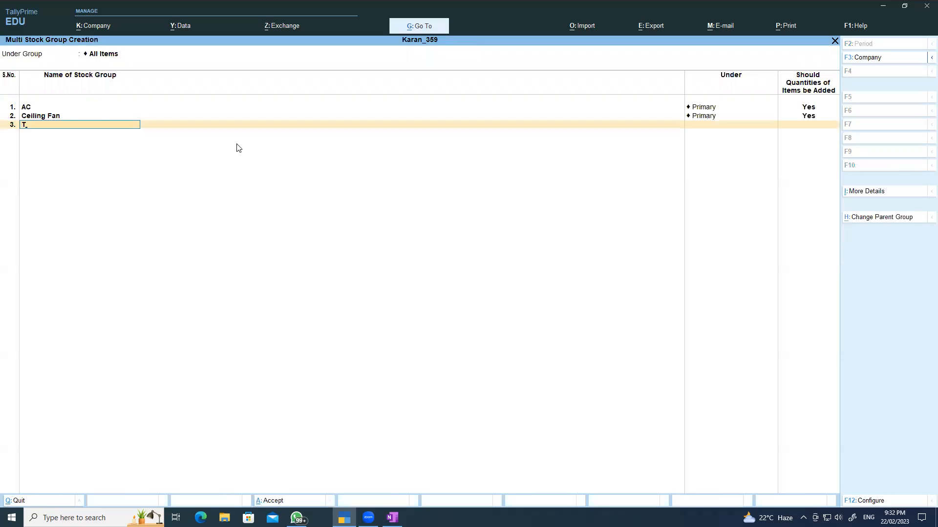
pyautogui.write('F')
pyautogui.hotkey('ctrl', 'a')
pyautogui.click(660, 31)
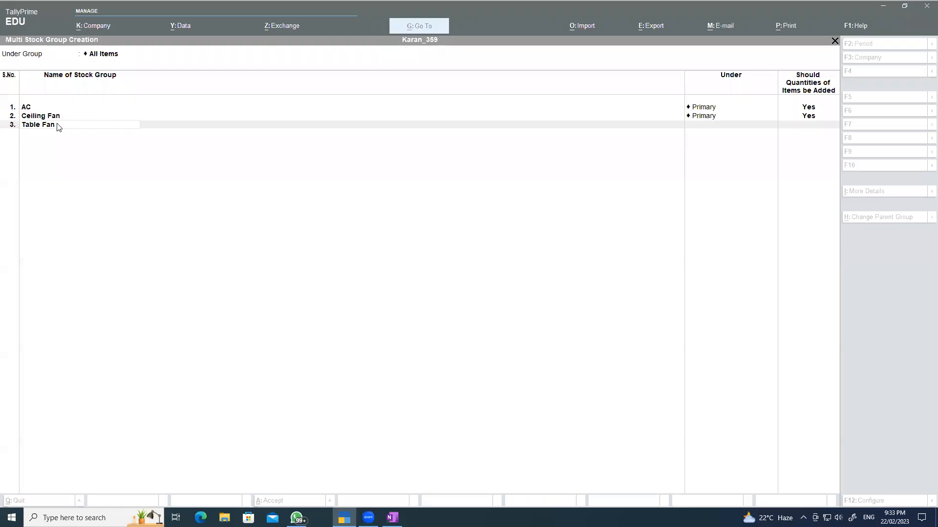
pyautogui.click(48, 125)
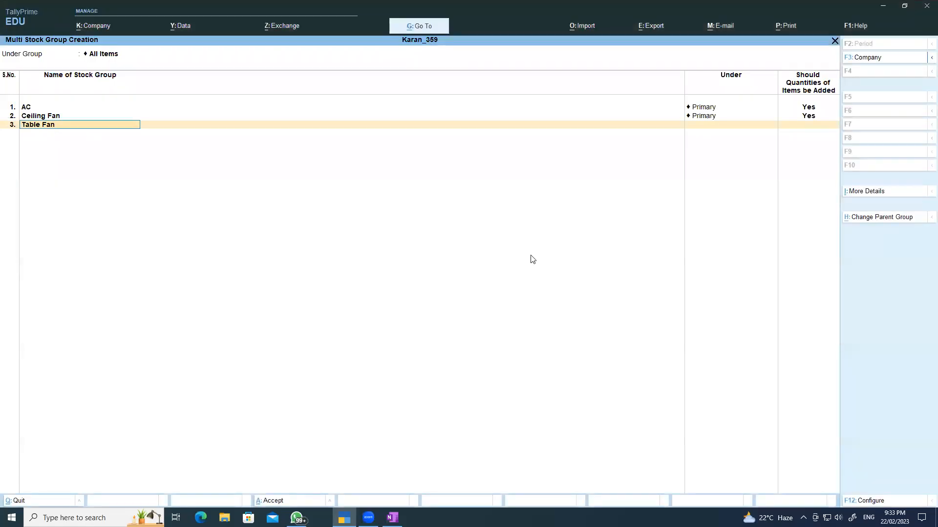
pyautogui.press('Return')
pyautogui.press('Return')
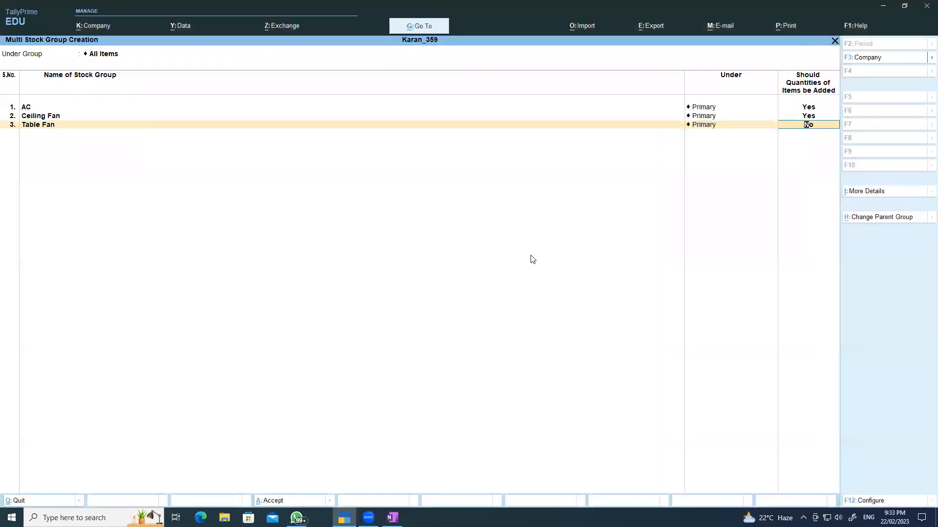
pyautogui.press('y')
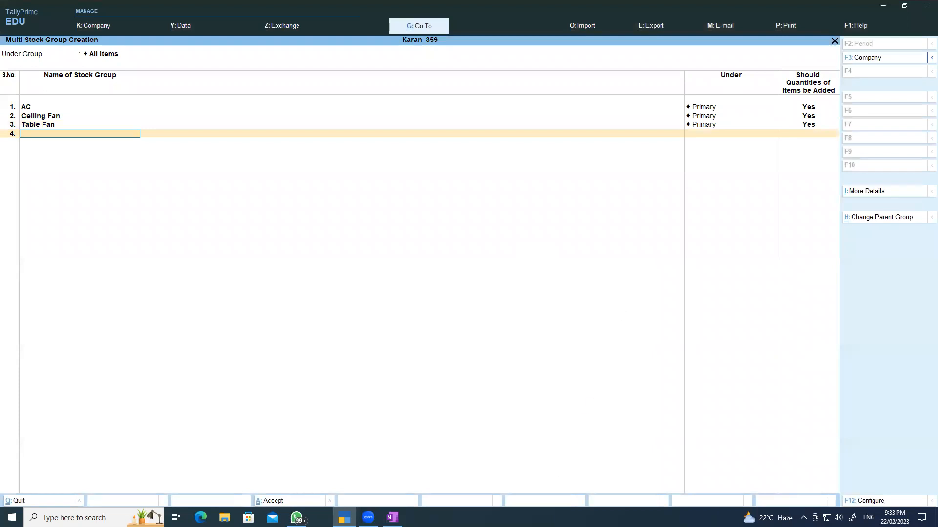
# - Add stock groups Refrigerator and LCD under Primary, each set to add quantities
pyautogui.click(392, 518)
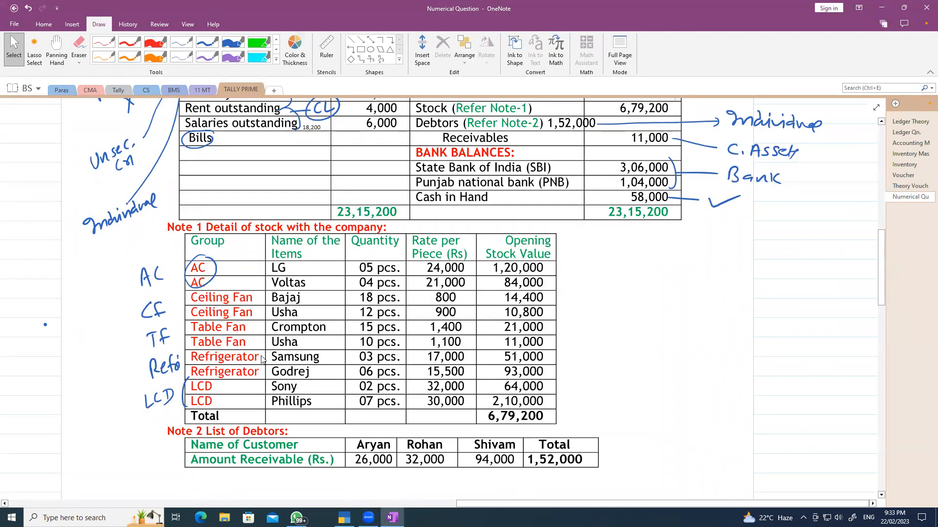
pyautogui.hotkey('alt', 'Tab')
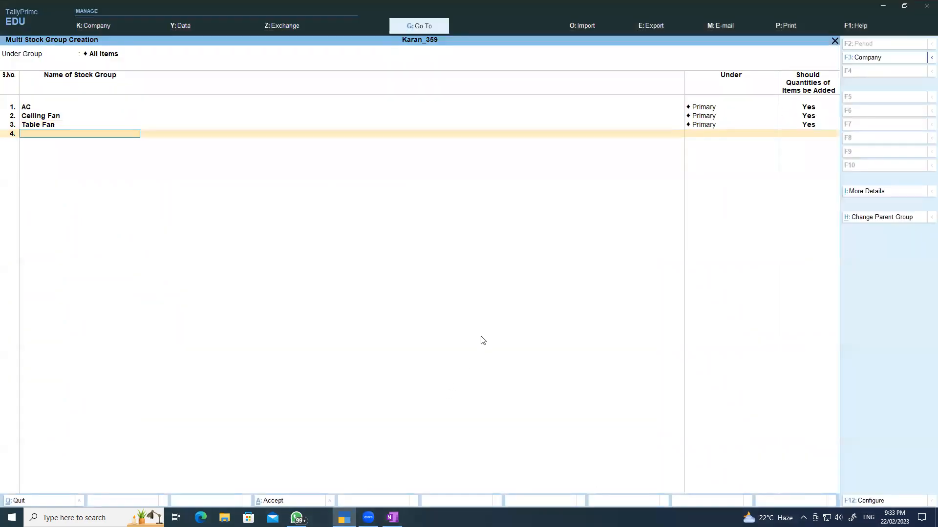
pyautogui.write('Re')
pyautogui.press('Return')
pyautogui.press('Return')
pyautogui.write('y')
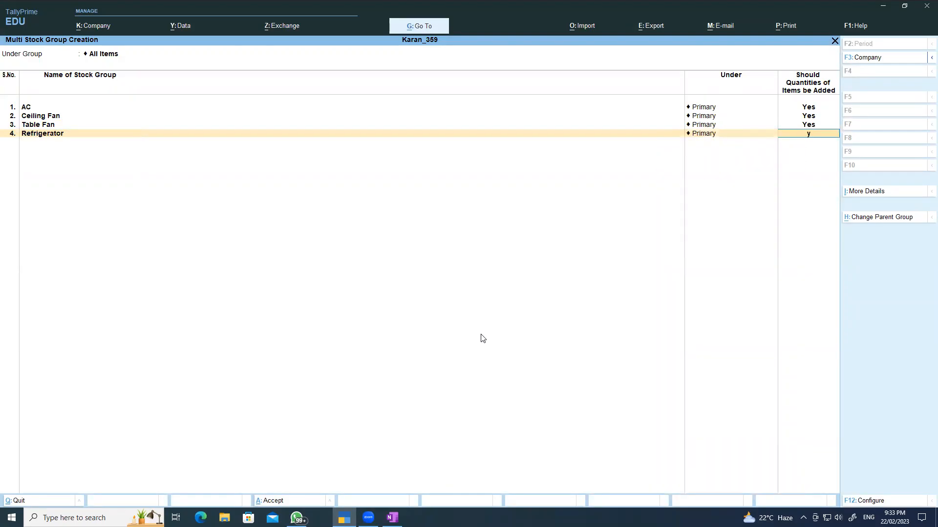
pyautogui.press('Return')
pyautogui.write('LCD')
pyautogui.press('Return')
pyautogui.press('Return')
pyautogui.write('y')
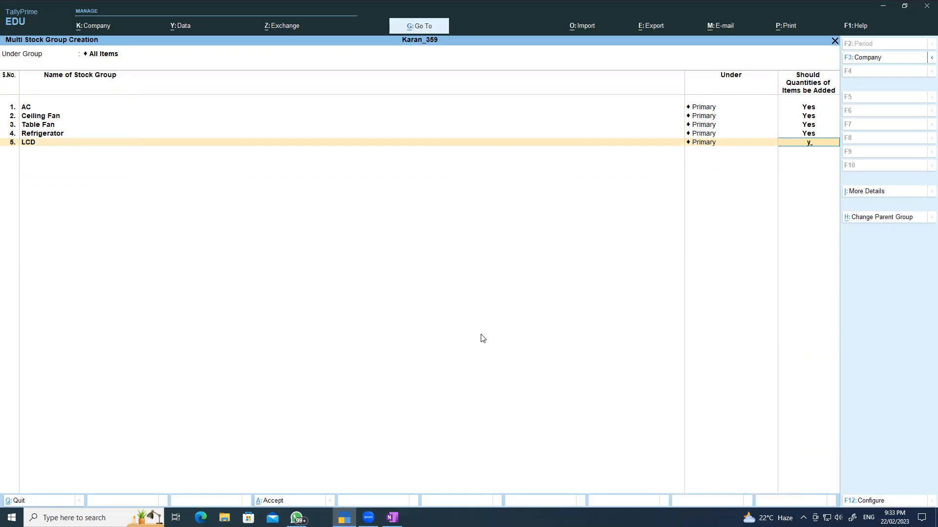
pyautogui.press('Return')
# - Save the five stock groups, then start Multi Stock Item Creation under All Items
pyautogui.hotkey('ctrl', 'a')
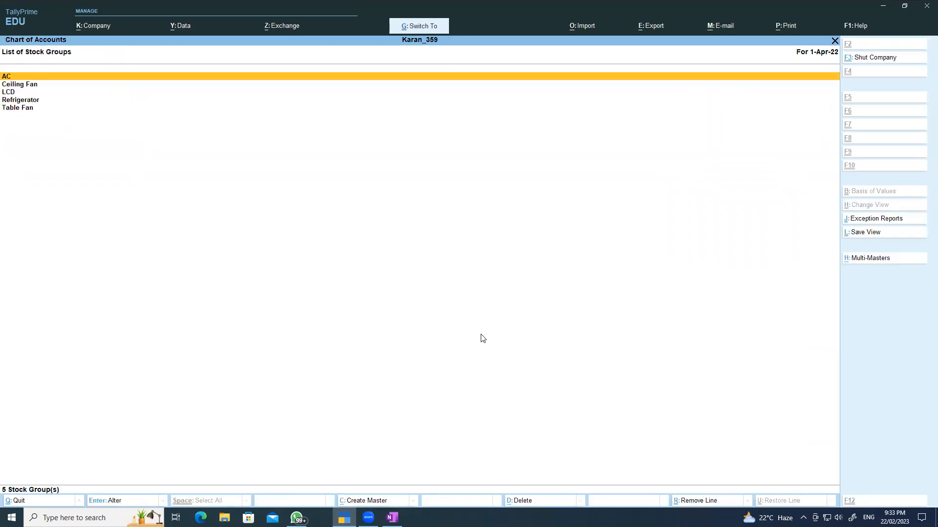
pyautogui.press('Escape')
pyautogui.press('Escape')
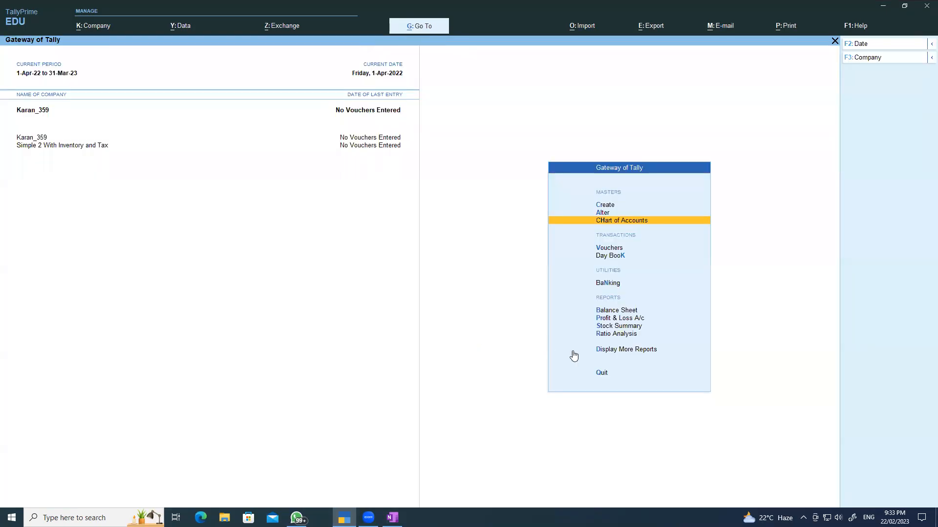
pyautogui.click(612, 223)
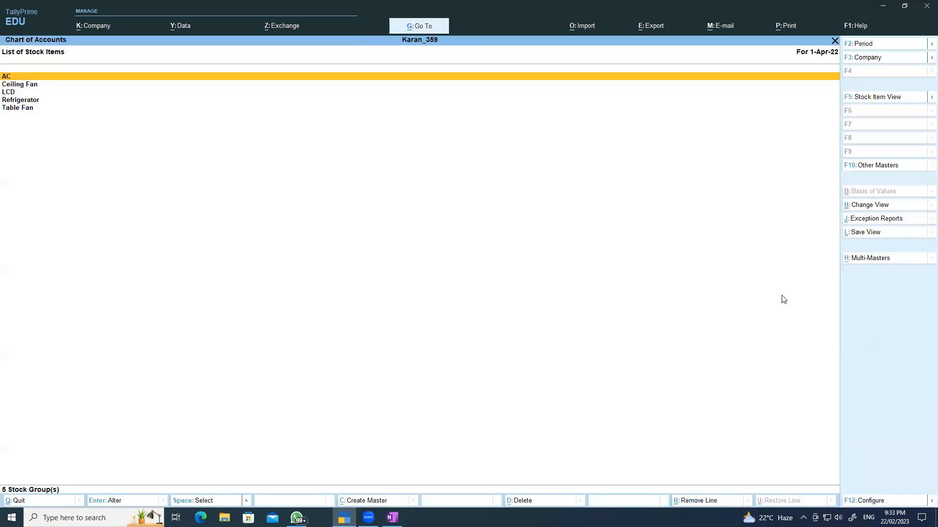
pyautogui.click(371, 179)
pyautogui.click(869, 259)
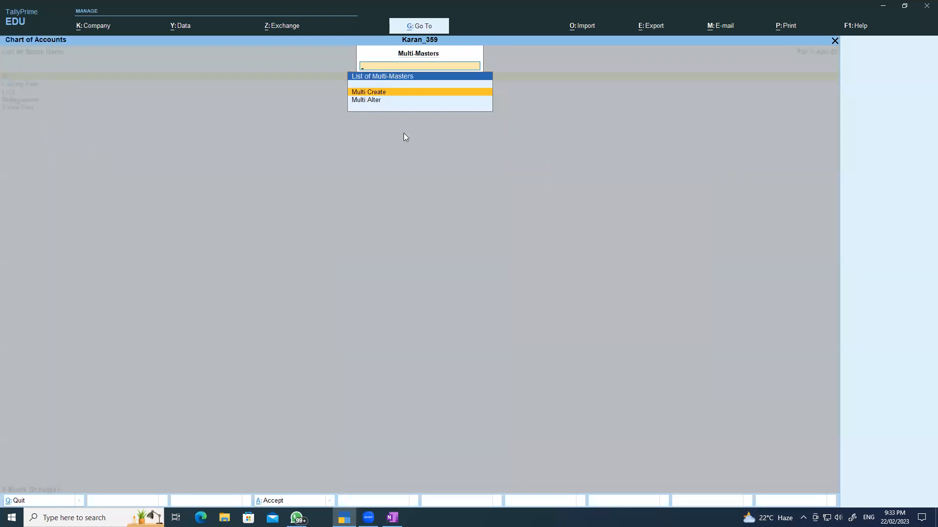
pyautogui.click(379, 93)
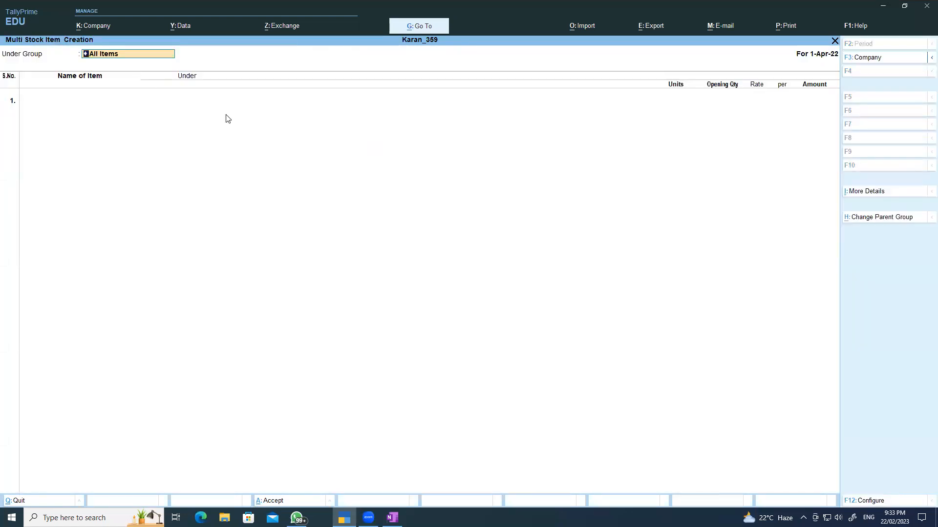
pyautogui.press('Return')
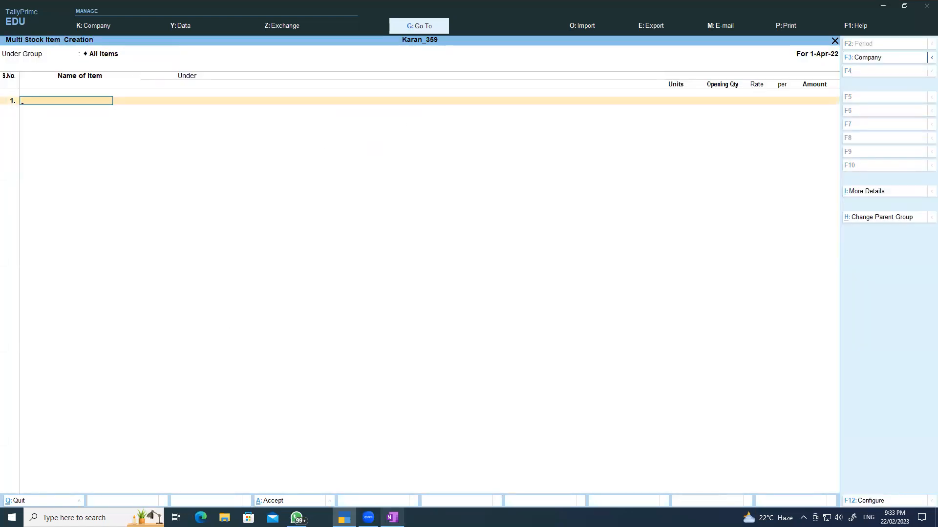
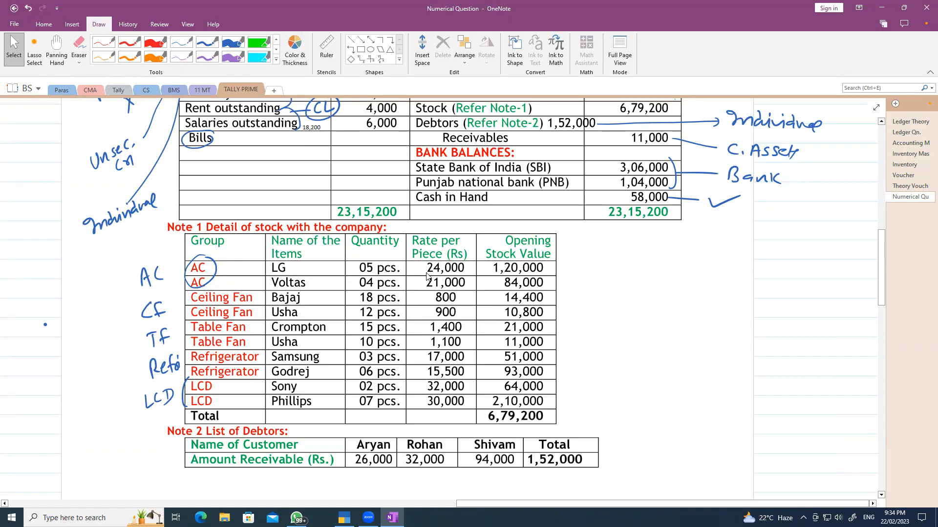
# - Add stock item AC-LG under AC with 5 Pcs at 24,000
pyautogui.click(345, 518)
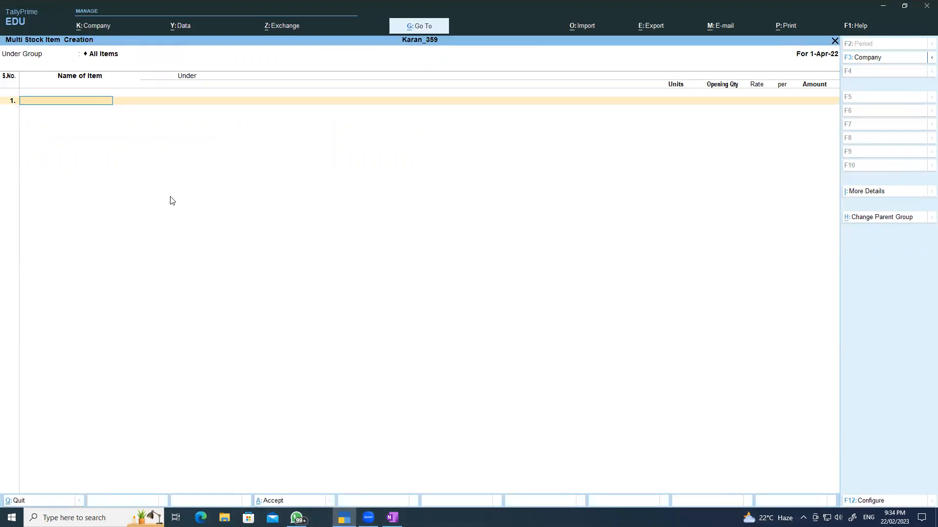
pyautogui.write('AC-LG')
pyautogui.press('Return')
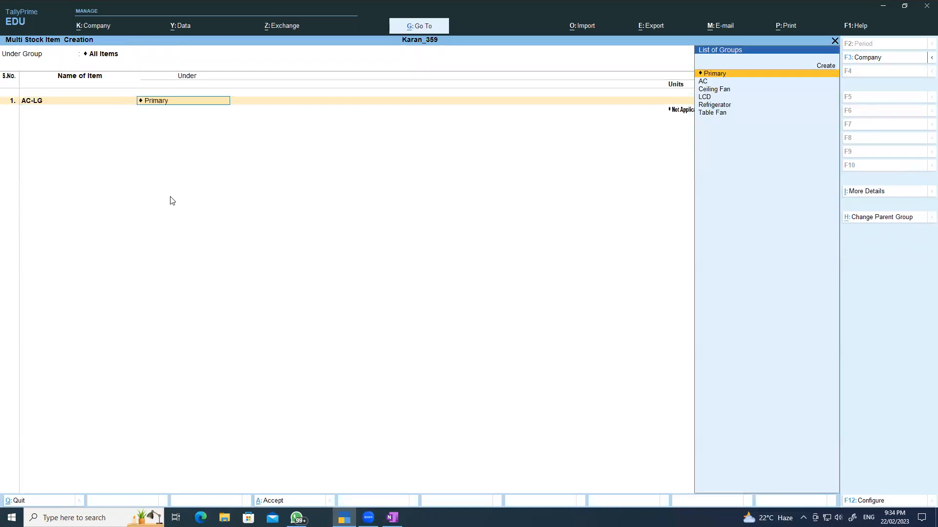
pyautogui.press('Down')
pyautogui.press('Return')
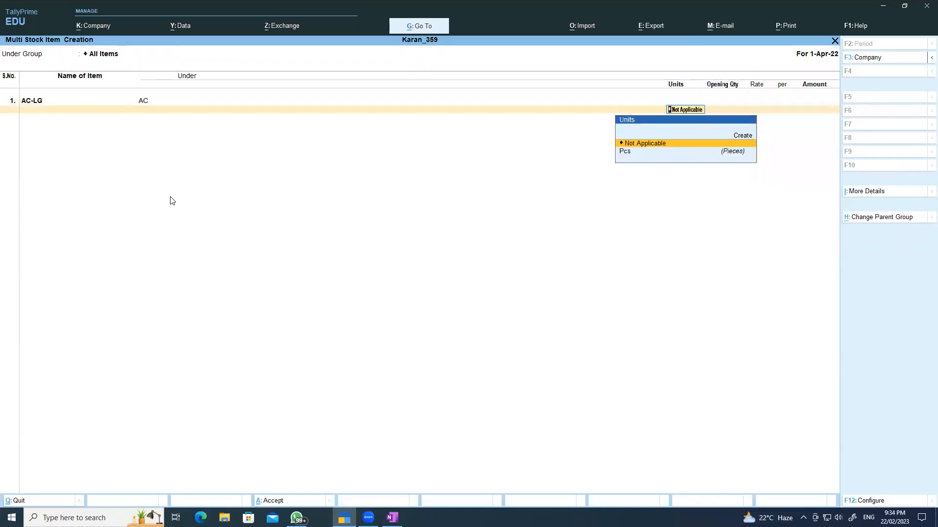
pyautogui.press('Down')
pyautogui.press('Return')
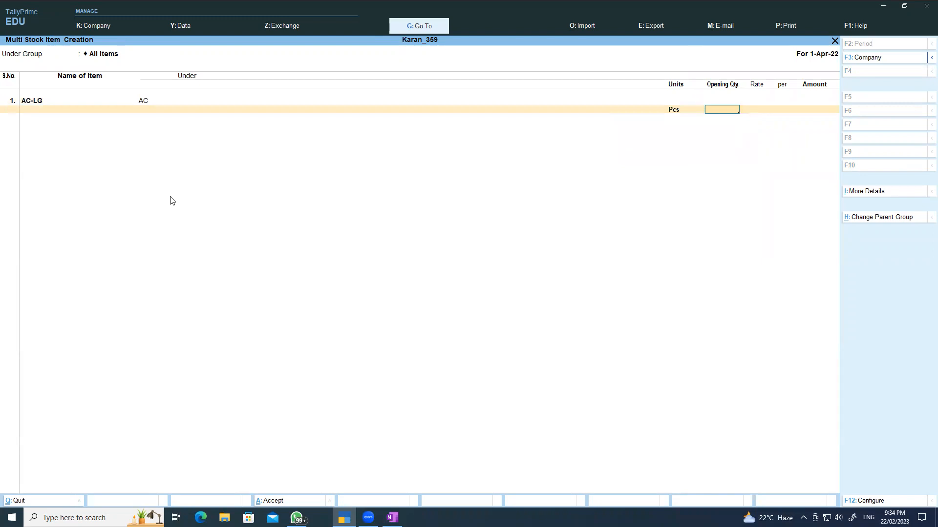
pyautogui.press('Return')
pyautogui.write('24000')
pyautogui.press('Return')
pyautogui.press('Return')
pyautogui.press('Return')
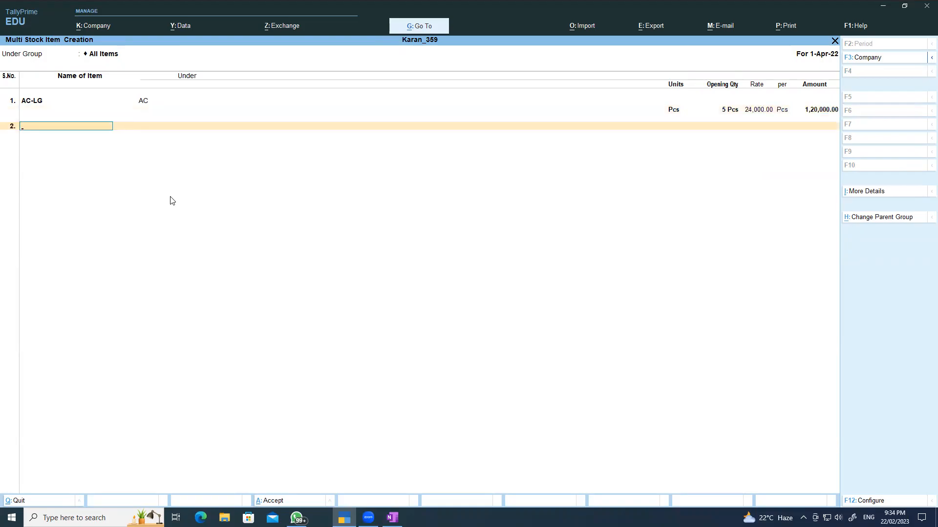
# - Add AC-Voltas under AC with 4 Pcs at 21,000, totalling 84,000
pyautogui.click(392, 518)
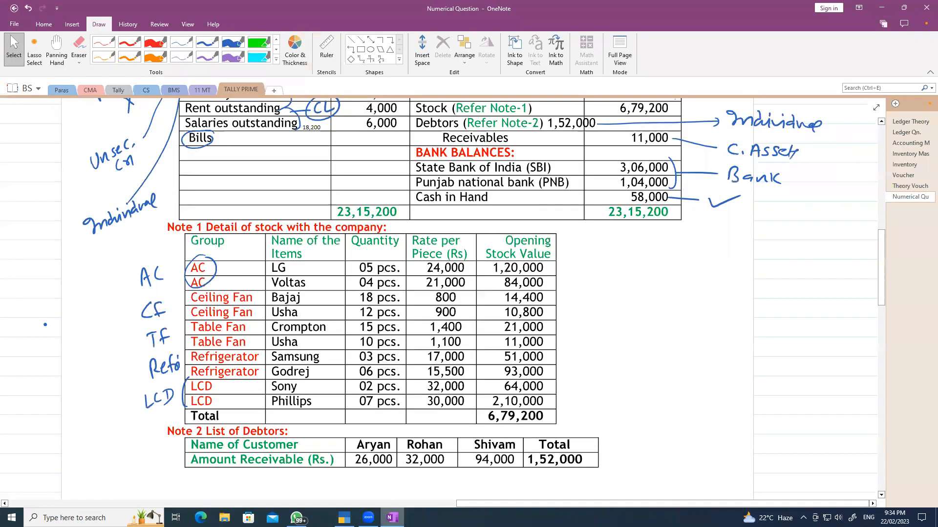
pyautogui.hotkey('alt', 'Tab')
pyautogui.write('AC-Voltas')
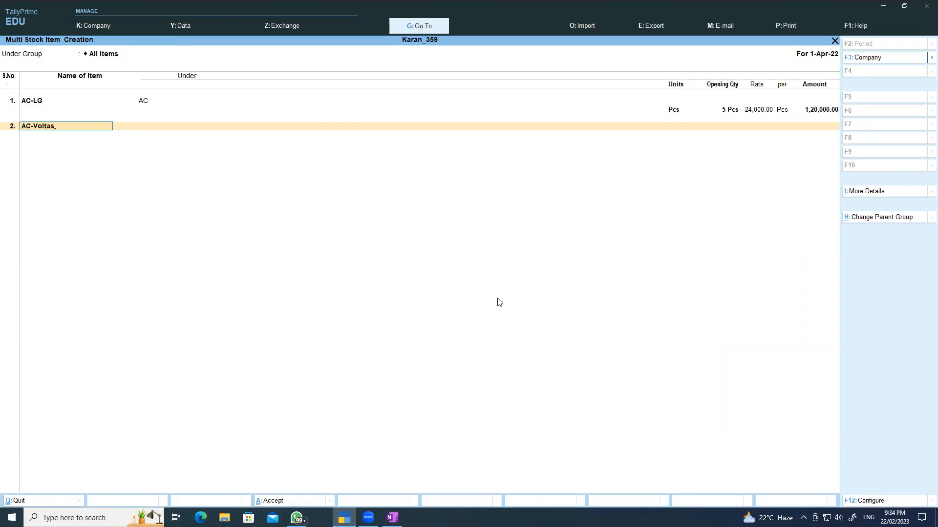
pyautogui.press('Return')
pyautogui.press('Down')
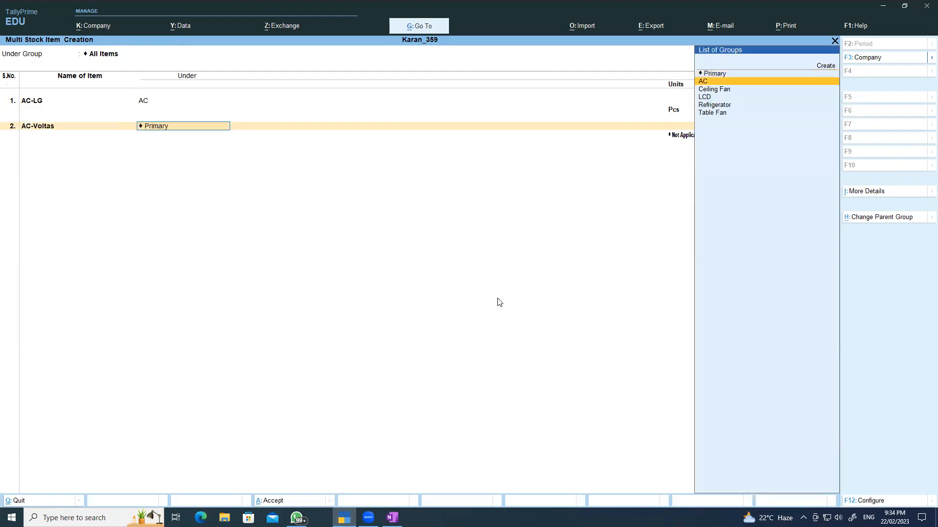
pyautogui.press('Return')
pyautogui.press('Down')
pyautogui.press('Return')
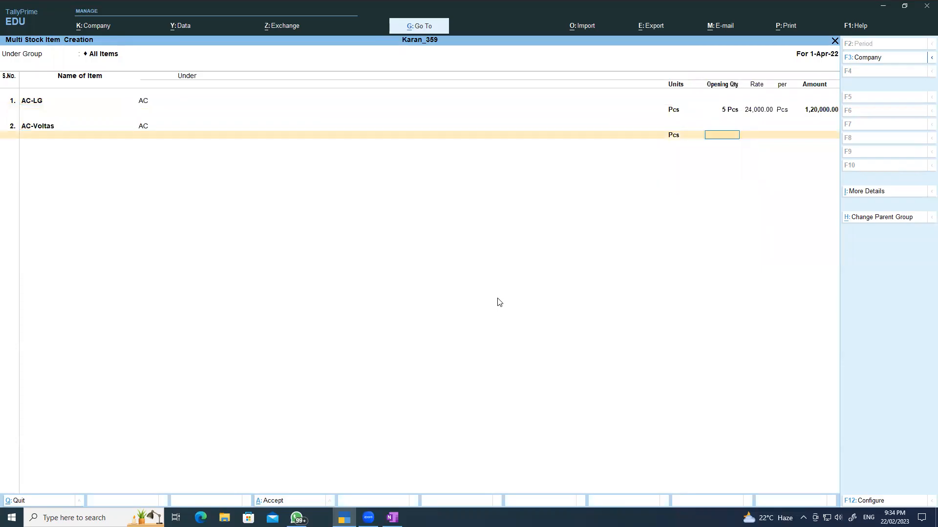
pyautogui.press('Return')
pyautogui.write('21')
pyautogui.write('000')
pyautogui.press('Return')
pyautogui.press('Return')
pyautogui.press('Return')
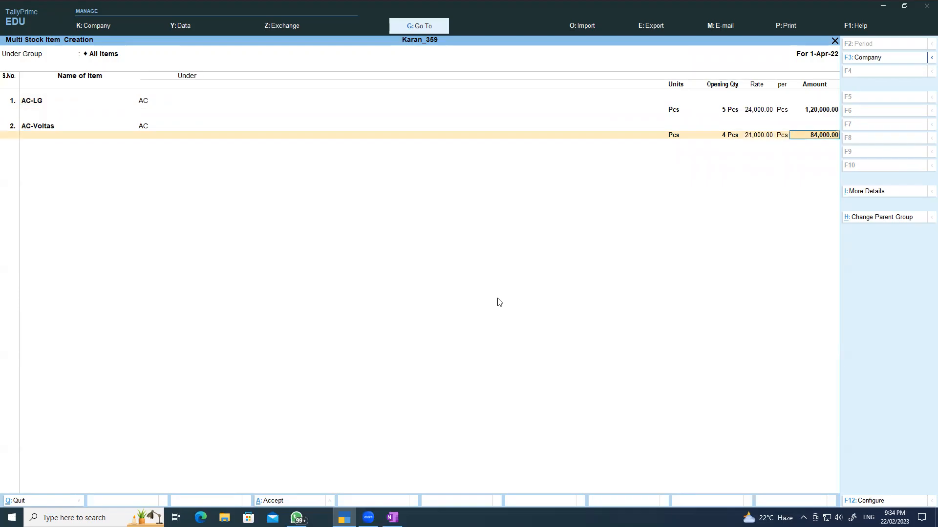
pyautogui.click(393, 517)
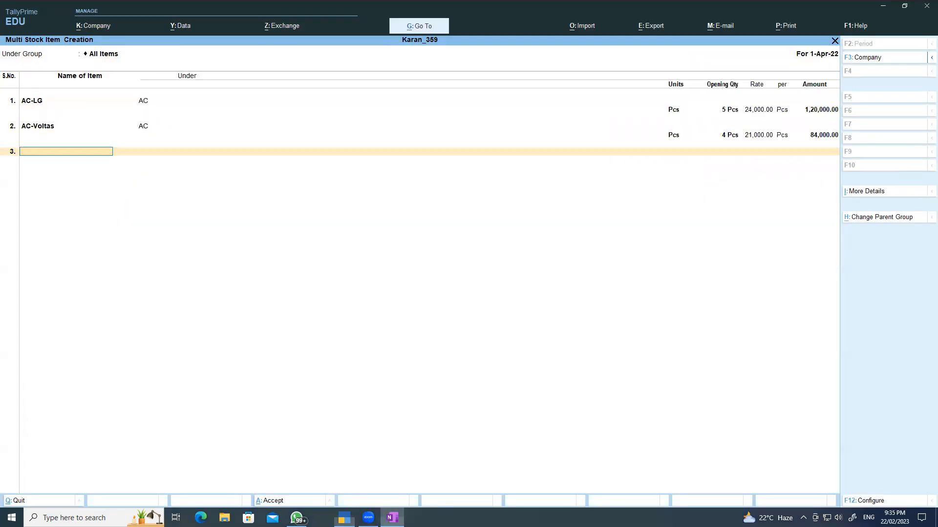
pyautogui.click(344, 518)
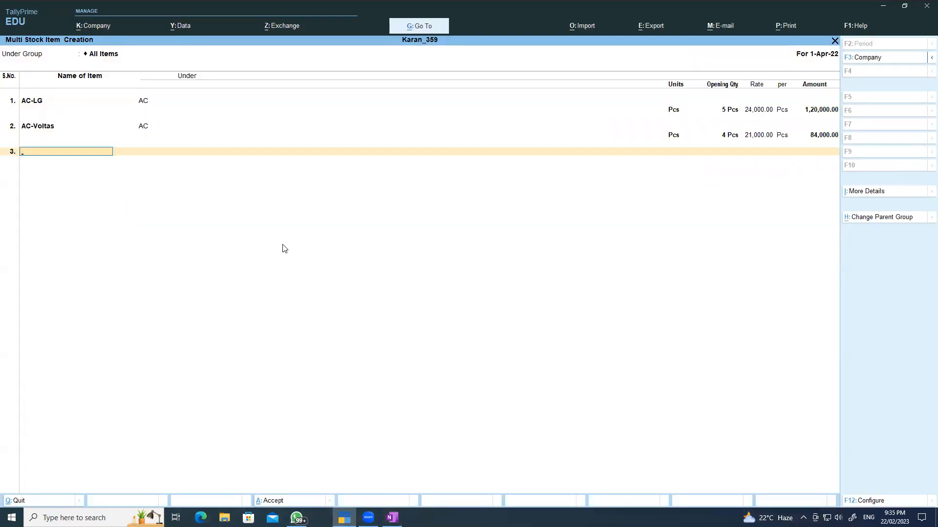
# - Add Ceiling Fan-Bajaj under Ceiling Fan with 18 Pcs at 800
pyautogui.write('Ceiling Fan-B')
pyautogui.press('Return')
pyautogui.press('Down')
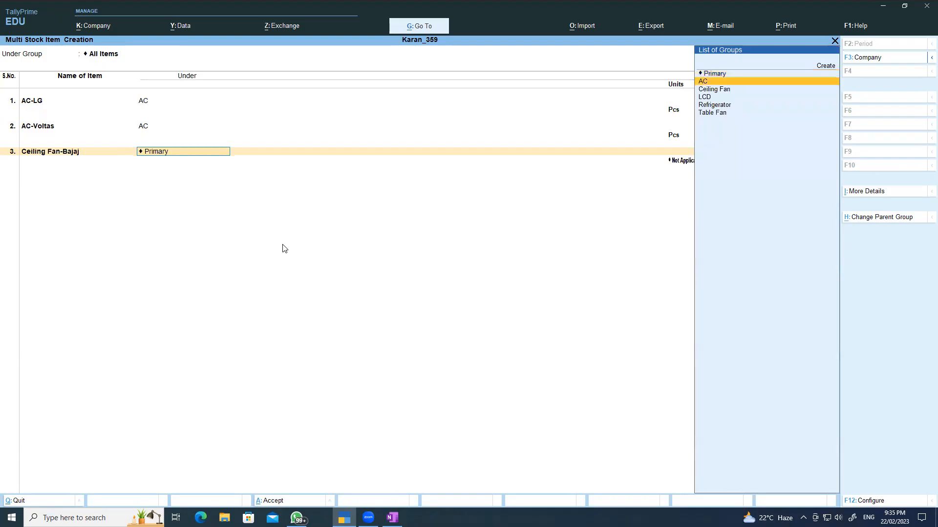
pyautogui.press('Down')
pyautogui.press('Return')
pyautogui.press('Down')
pyautogui.press('Return')
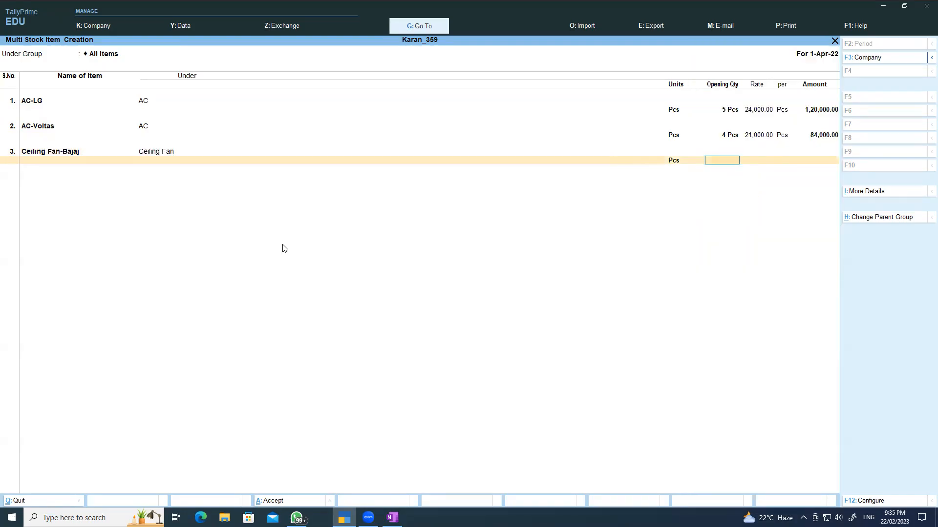
pyautogui.write('18')
pyautogui.press('Return')
# - Add the item Ceiling Fan under Ceiling Fan with 12 Pcs at 900
pyautogui.press('Return')
pyautogui.press('Return')
pyautogui.press('Return')
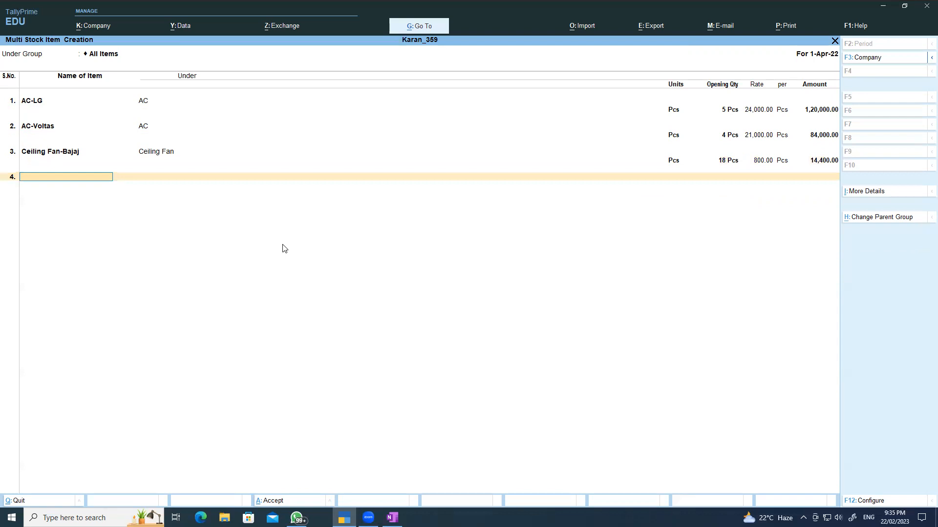
pyautogui.write('Ceiling Fan')
pyautogui.press('Return')
pyautogui.press('Down')
pyautogui.press('Down')
pyautogui.press('Return')
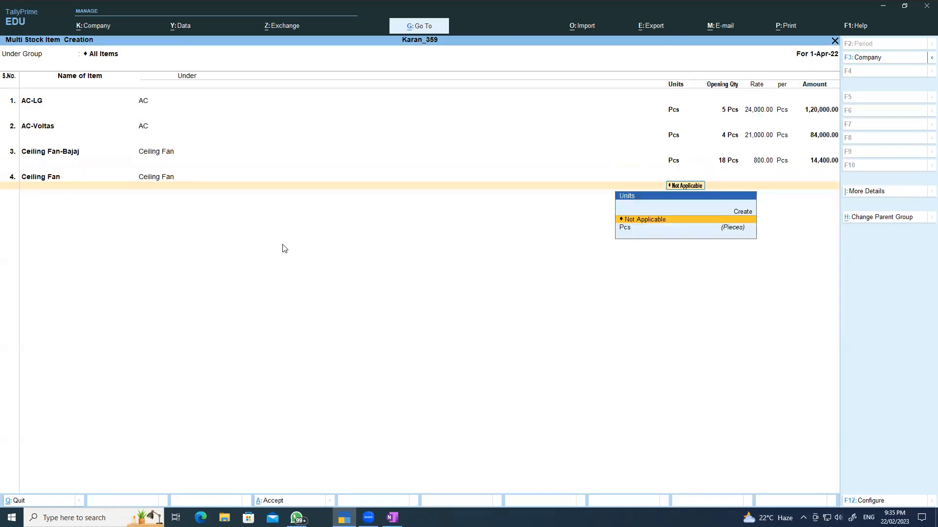
pyautogui.press('Down')
pyautogui.press('Return')
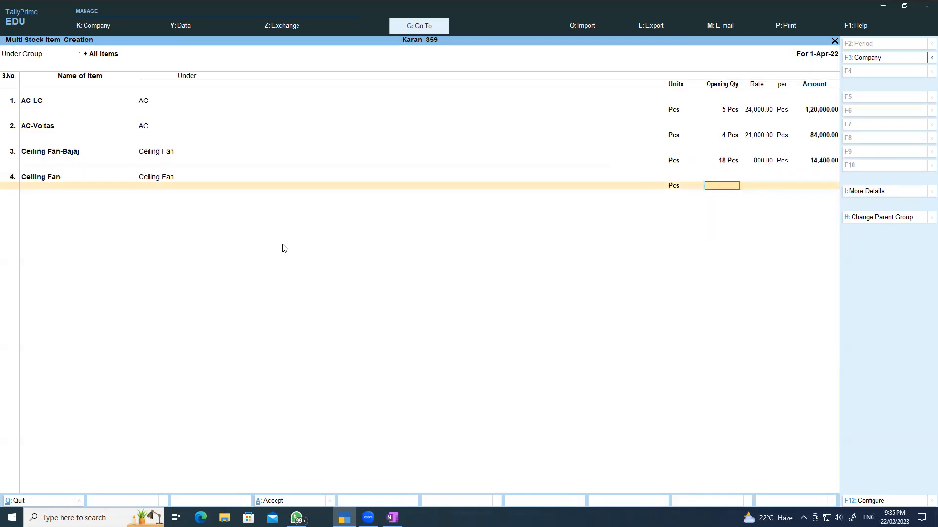
pyautogui.write('12')
pyautogui.press('Return')
pyautogui.write('900')
pyautogui.press('Return')
pyautogui.press('Return')
pyautogui.press('Return')
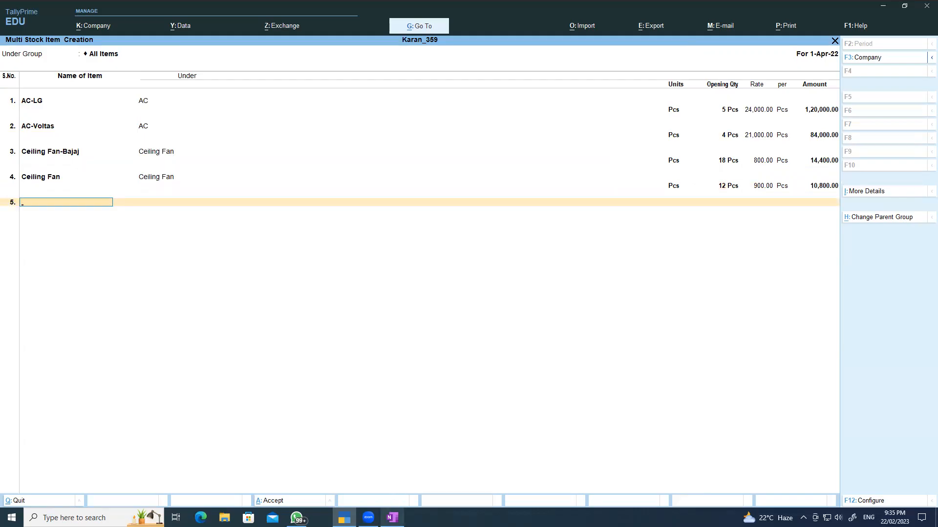
pyautogui.click(392, 517)
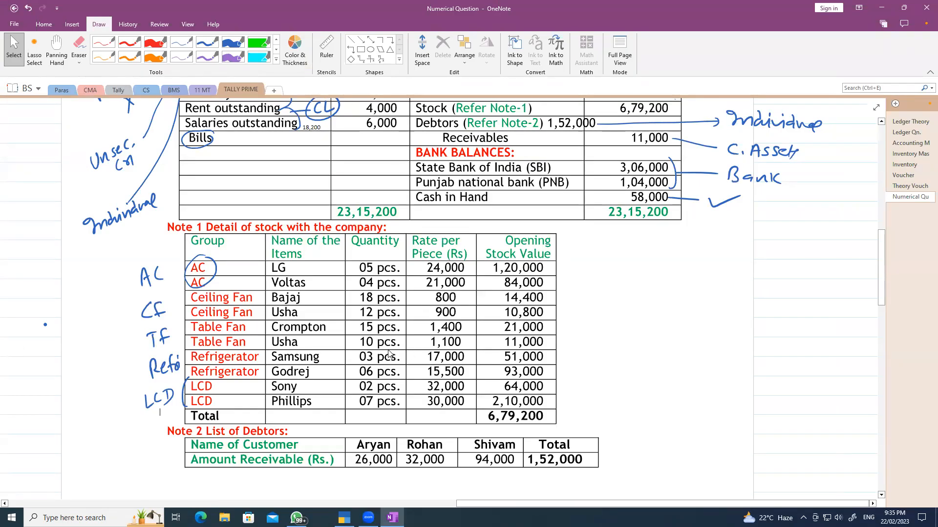
# - Add Table Fan-Crompton under Table Fan, correcting quantity from 10 to 15 Pcs, at 1,400
pyautogui.click(344, 517)
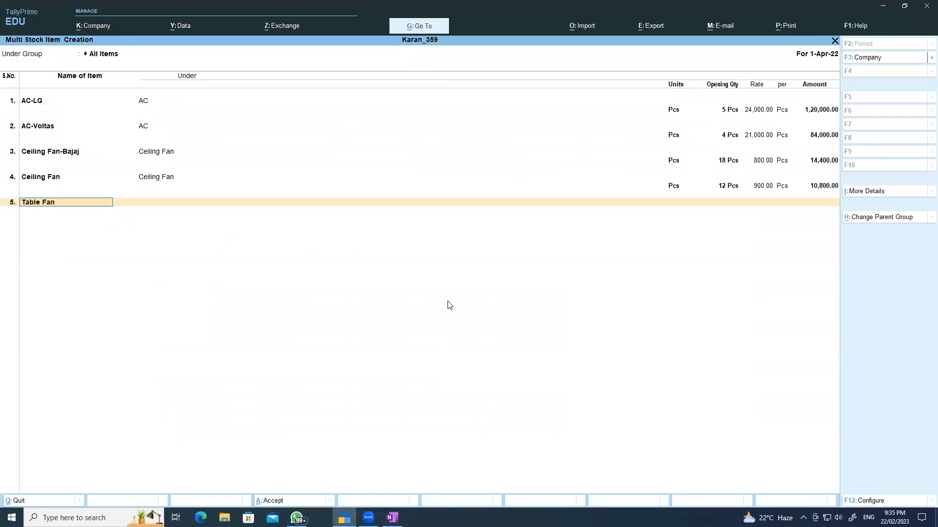
pyautogui.write('Crompton')
pyautogui.press('Return')
pyautogui.write('T')
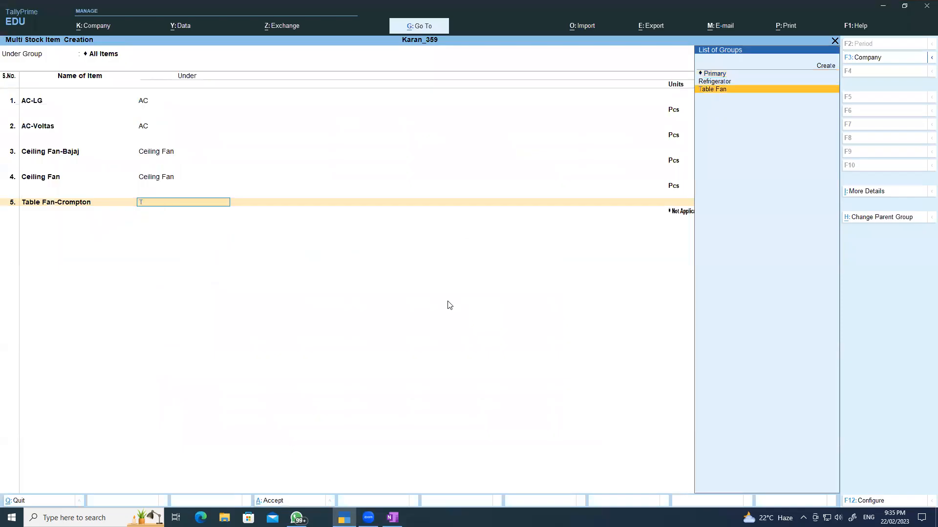
pyautogui.press('Return')
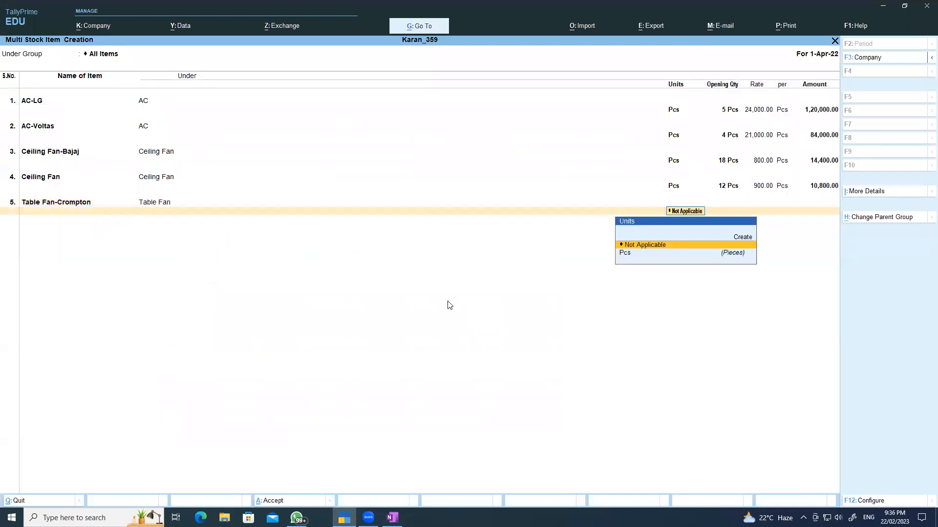
pyautogui.press('Down')
pyautogui.press('Return')
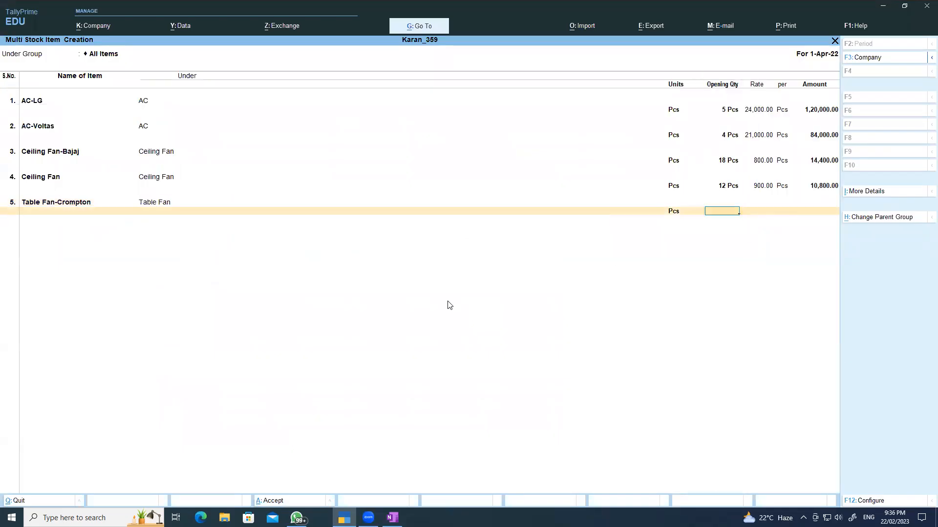
pyautogui.write('10')
pyautogui.press('Return')
pyautogui.click(393, 517)
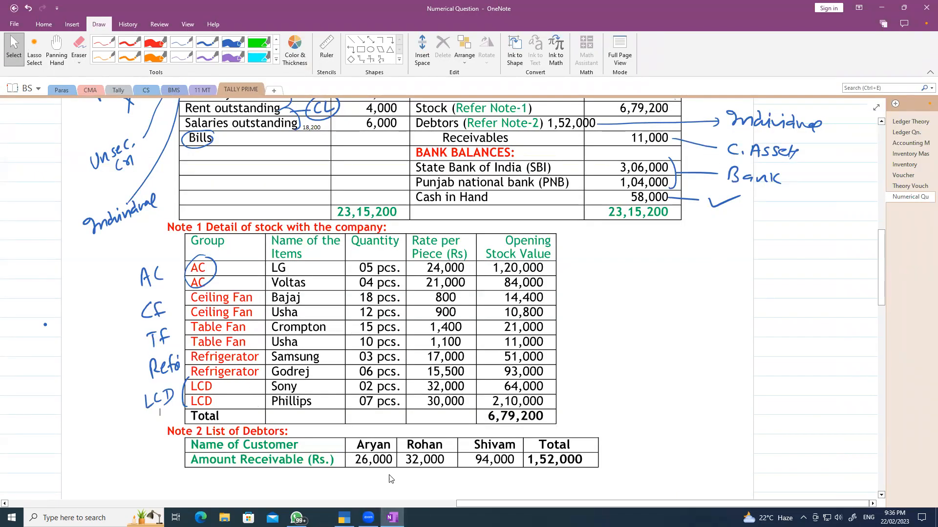
pyautogui.hotkey('alt', 'Tab')
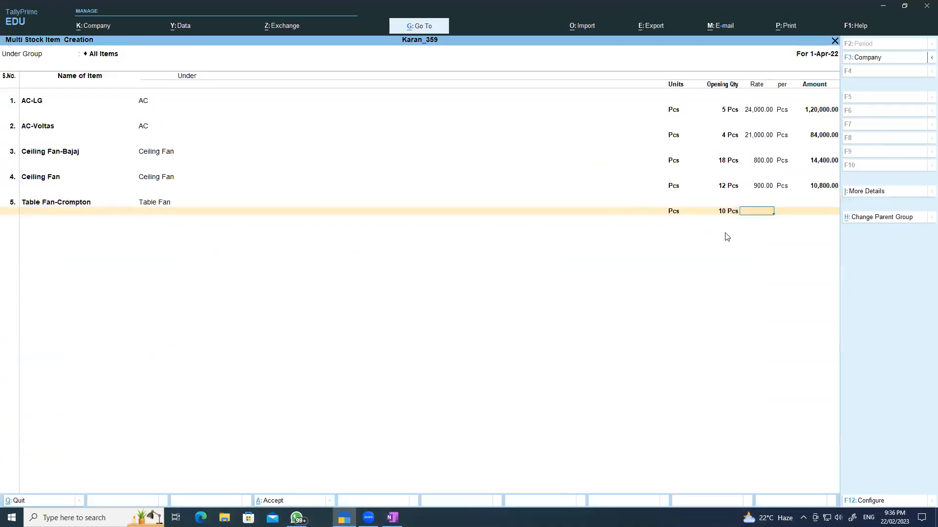
pyautogui.click(729, 213)
pyautogui.write('15')
pyautogui.press('Return')
pyautogui.write('1400')
pyautogui.press('Return')
pyautogui.press('Return')
pyautogui.press('Return')
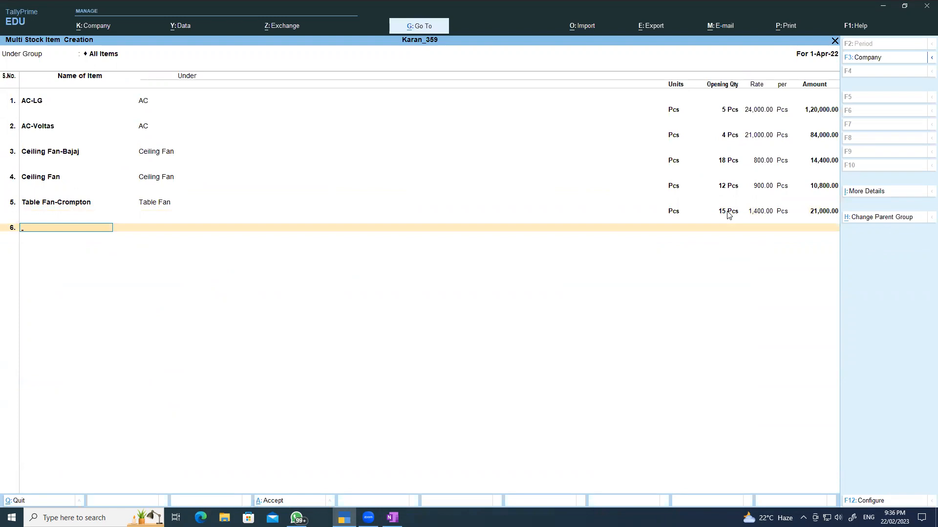
# - Add Table Fan-Usha under Table Fan with 10 Pcs at 1,100
pyautogui.write('Table Fan')
pyautogui.press('Return')
pyautogui.write('T')
pyautogui.press('Return')
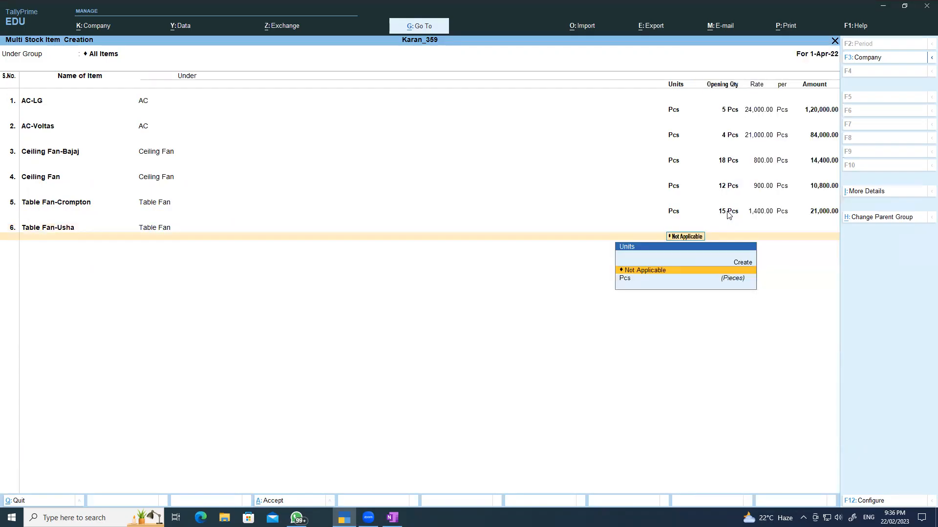
pyautogui.press('Down')
pyautogui.press('Return')
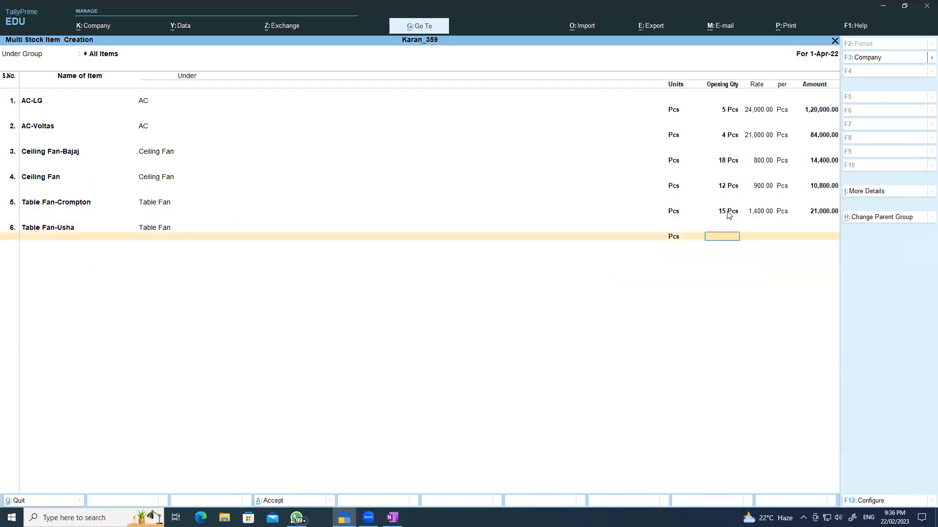
pyautogui.write('10')
pyautogui.press('Return')
pyautogui.write('1,100')
pyautogui.press('Return')
pyautogui.press('Return')
pyautogui.press('Return')
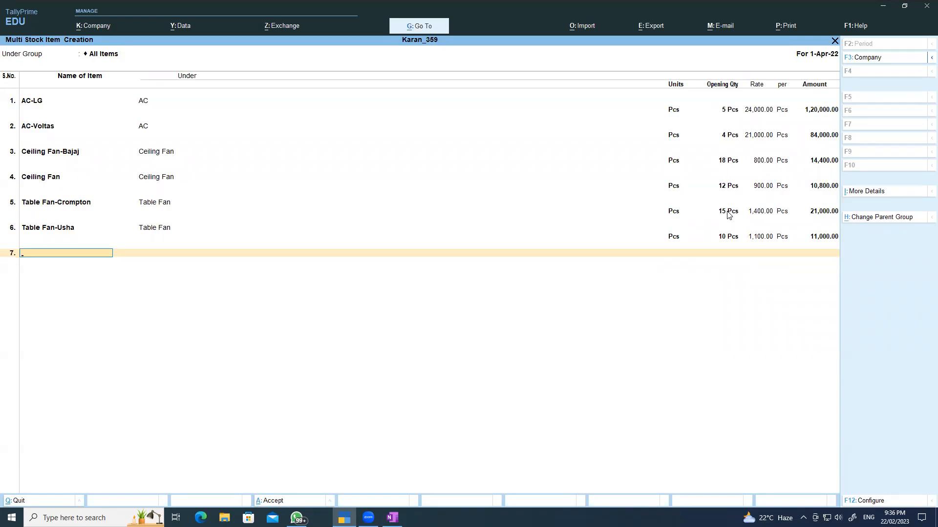
# - Name row 7 Refrigerator-Samsung and place it under the Refrigerator group
pyautogui.click(393, 517)
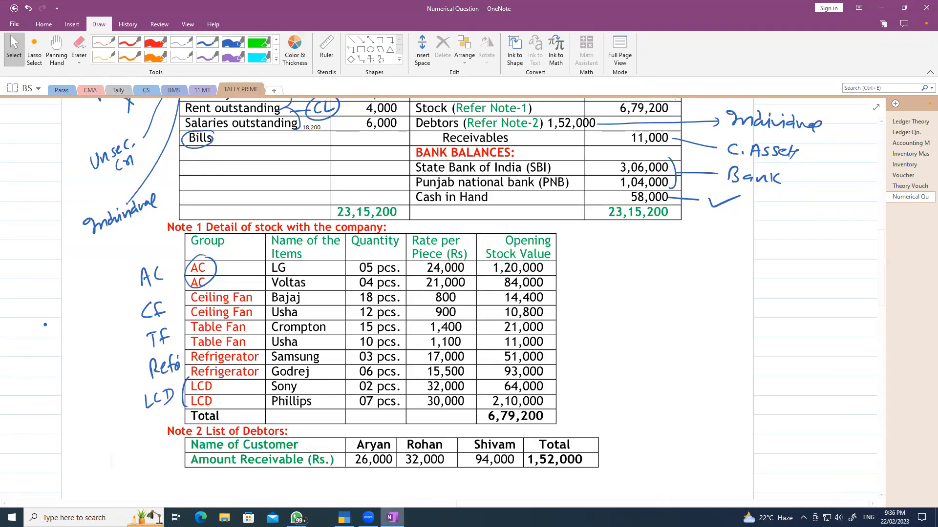
pyautogui.hotkey('alt', 'Tab')
pyautogui.write('Re')
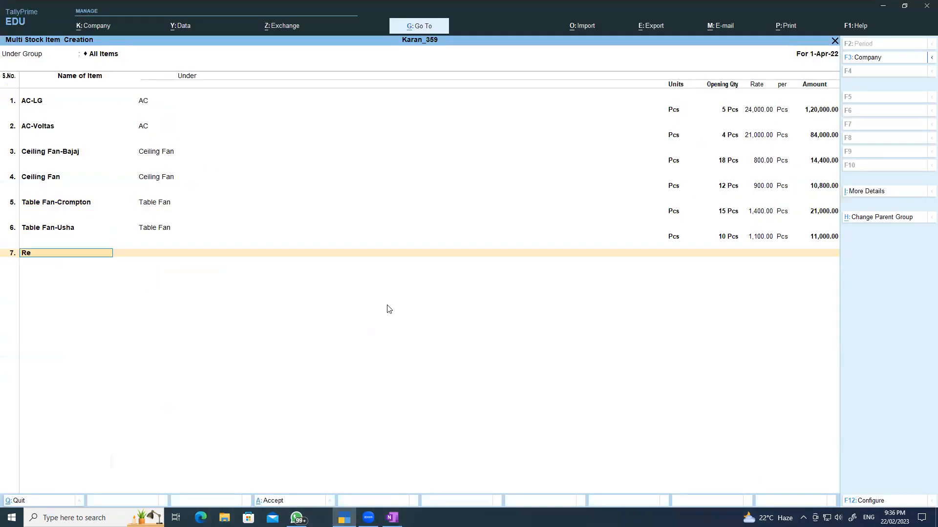
pyautogui.write('fro')
pyautogui.press('BackSpace')
pyautogui.write('igerator-Samsung')
pyautogui.press('Return')
pyautogui.write('R')
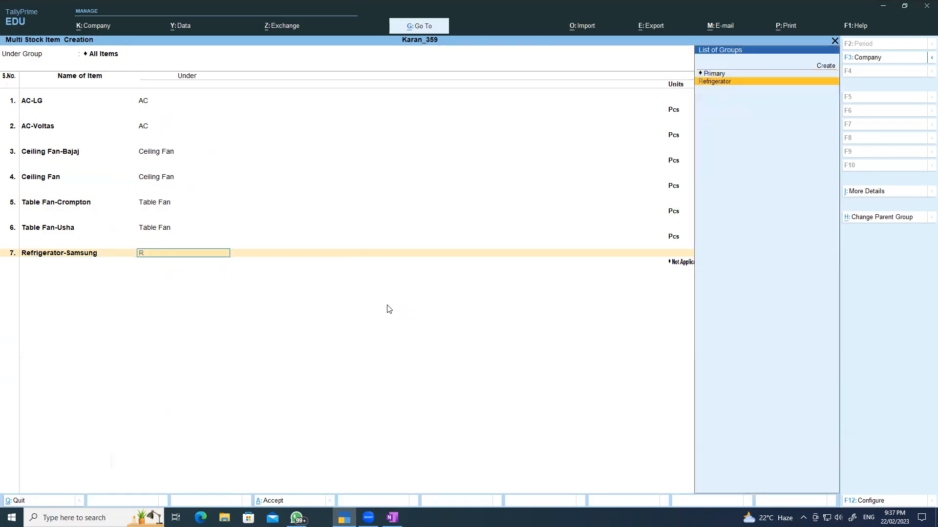
pyautogui.press('Return')
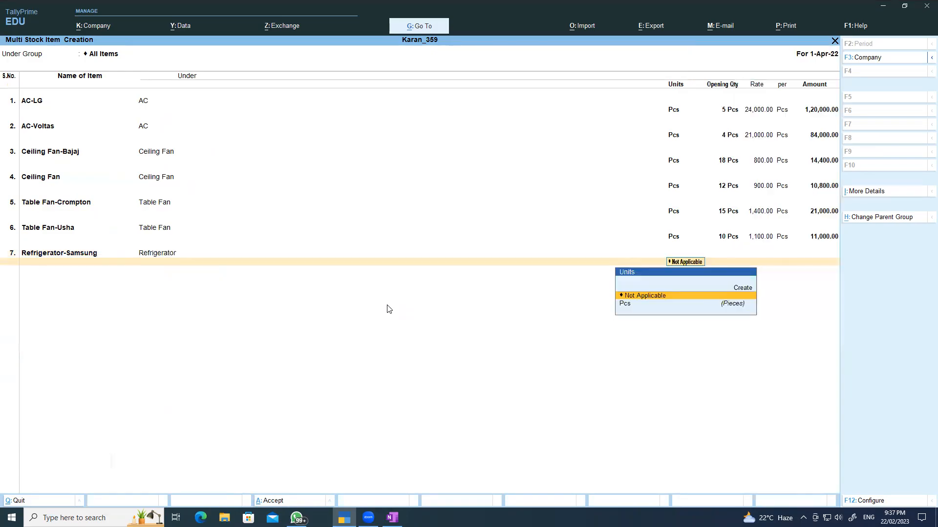
# - Give Refrigerator-Samsung unit Pcs and an opening of 3 Pcs at 17,000
pyautogui.write('o')
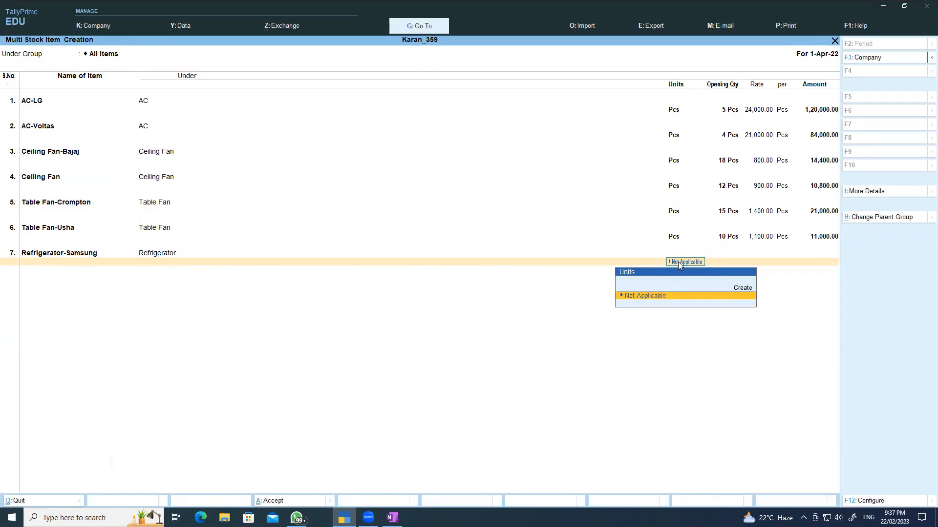
pyautogui.write('p')
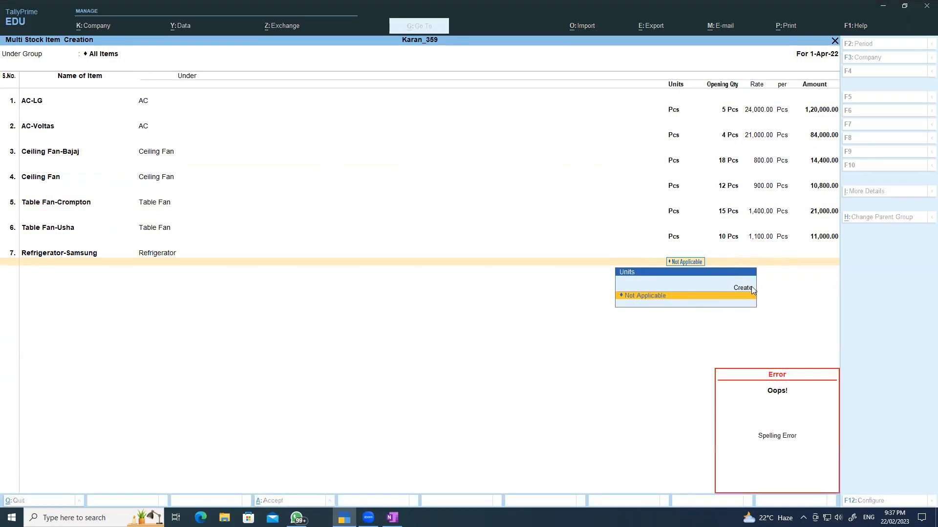
pyautogui.press('BackSpace')
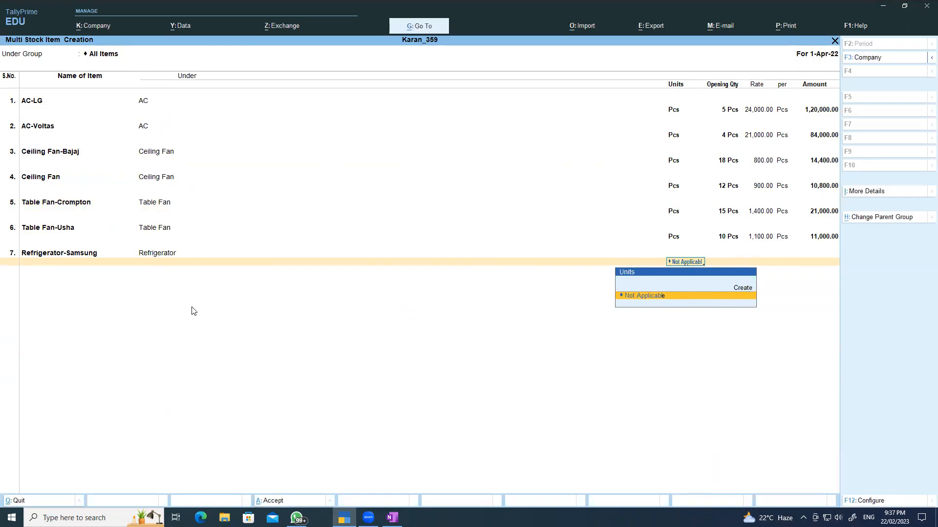
pyautogui.click(149, 255)
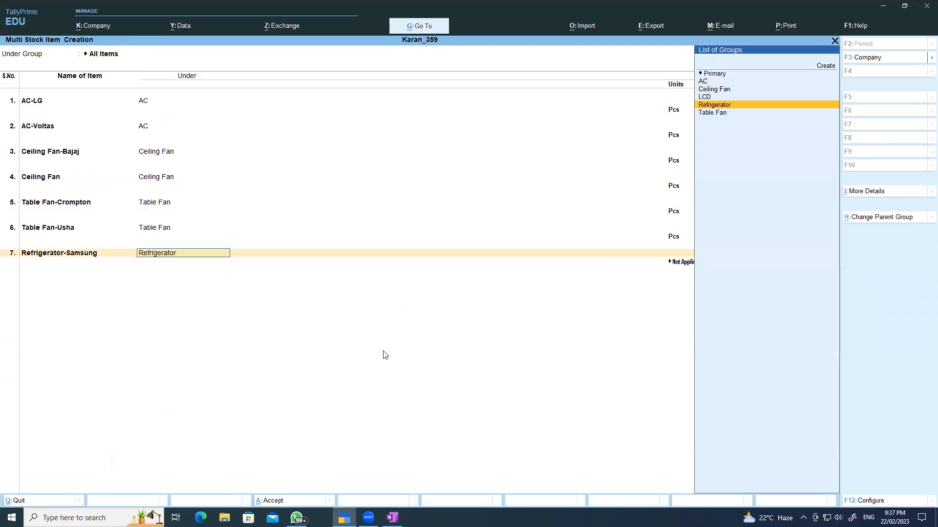
pyautogui.press('Return')
pyautogui.press('Down')
pyautogui.press('Return')
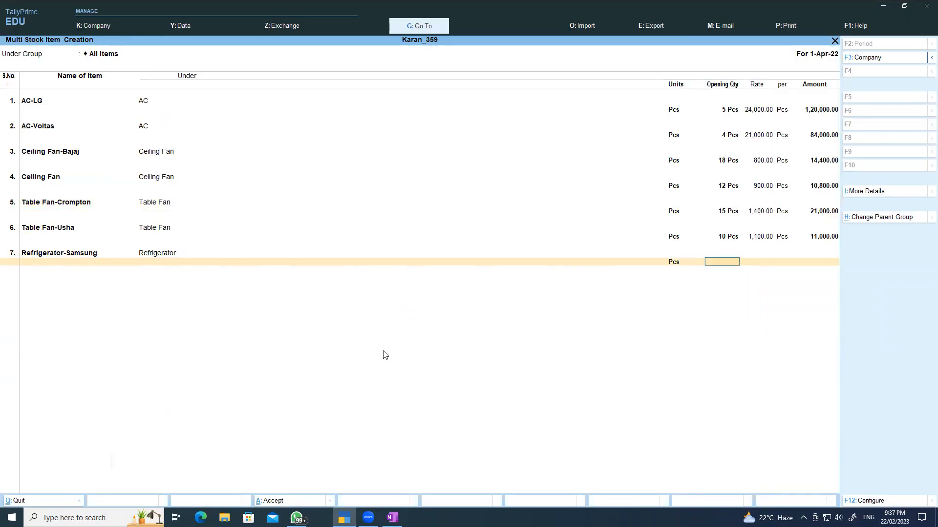
pyautogui.write('3')
pyautogui.press('Return')
pyautogui.write('17,000')
pyautogui.press('Return')
pyautogui.press('Return')
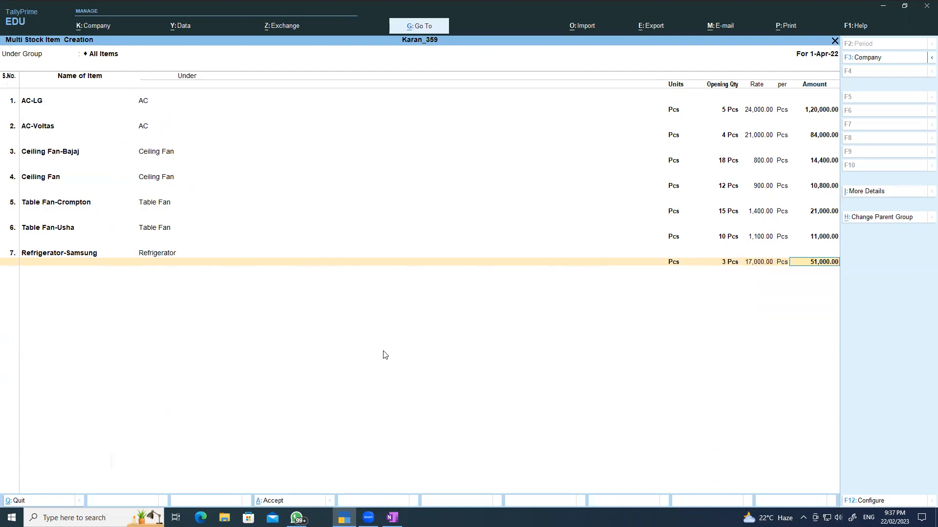
pyautogui.press('Return')
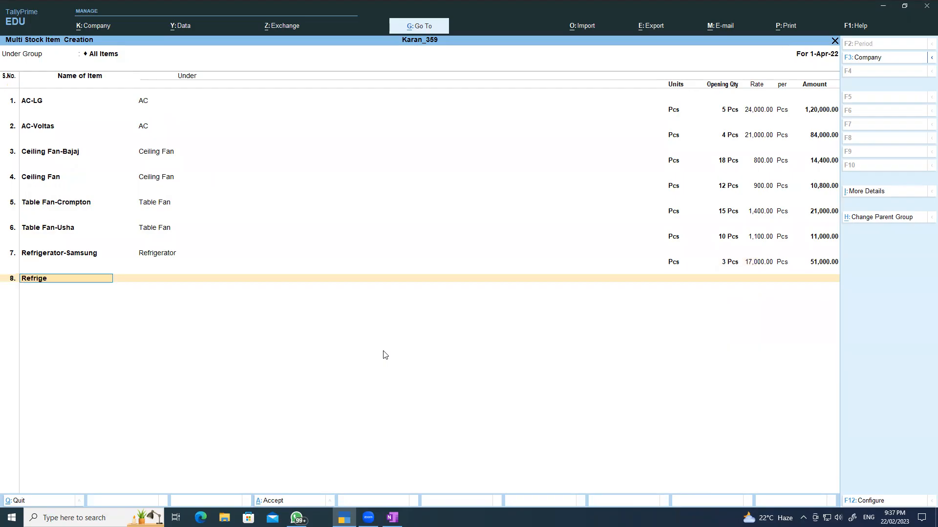
# - Add Refrigerator-Godrej under Refrigerator with 6 Pcs at 15,500
pyautogui.press('Return')
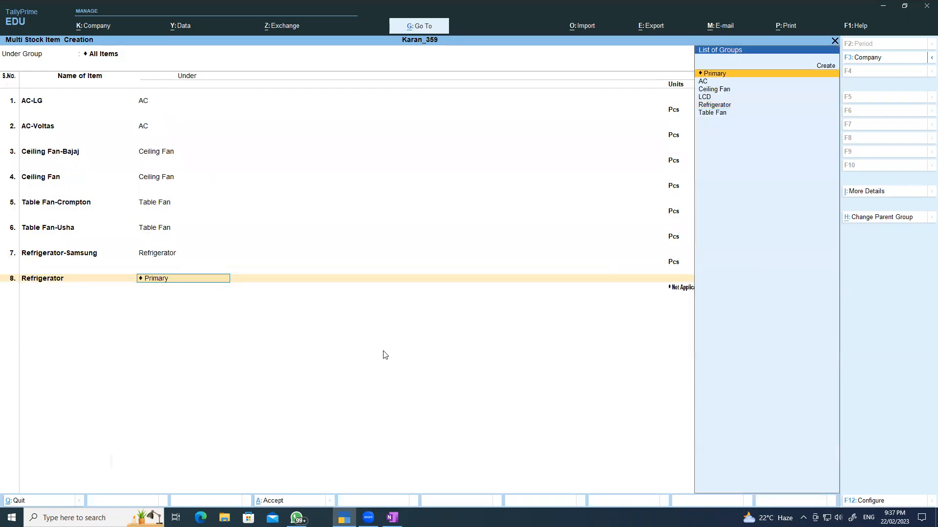
pyautogui.write('r')
pyautogui.press('Return')
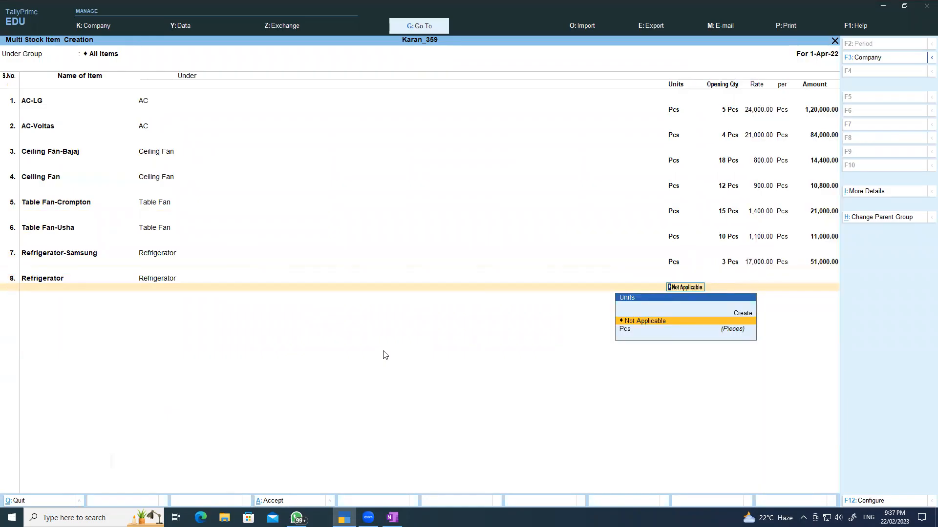
pyautogui.press('Down')
pyautogui.press('Return')
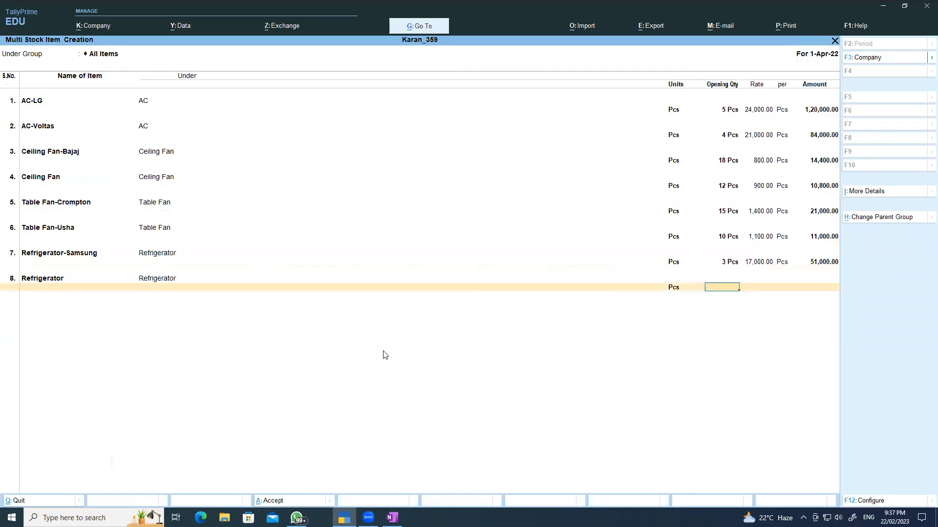
pyautogui.click(62, 282)
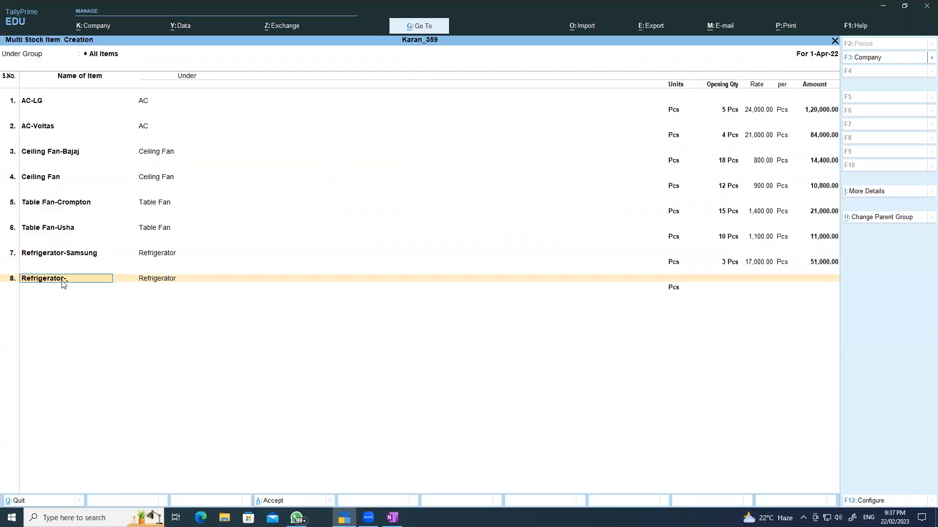
pyautogui.write('-Godrej')
pyautogui.click(725, 287)
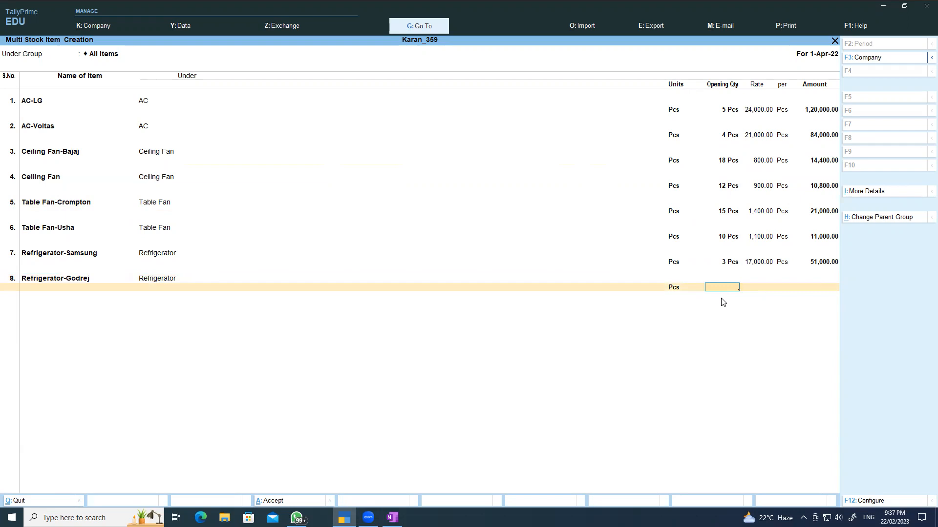
pyautogui.press('Return')
pyautogui.write('15,500')
pyautogui.press('Return')
pyautogui.press('Return')
pyautogui.press('Return')
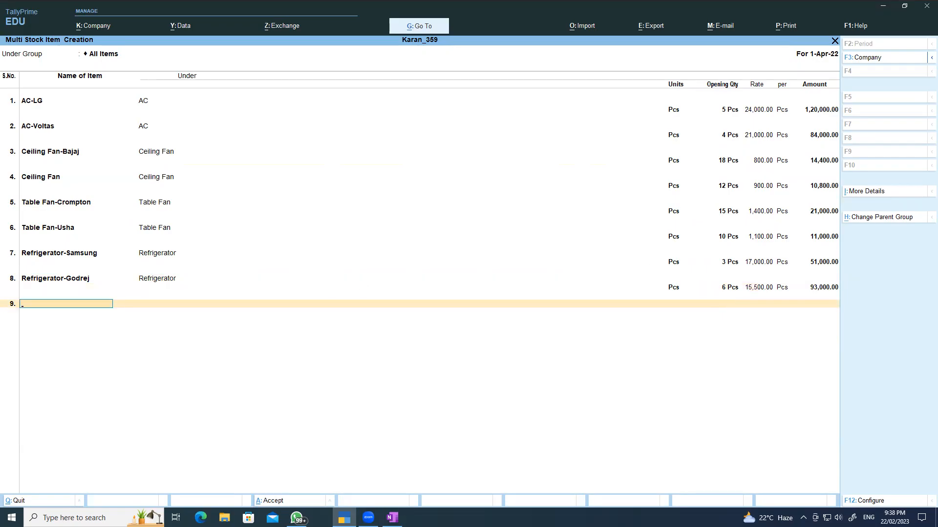
pyautogui.click(392, 518)
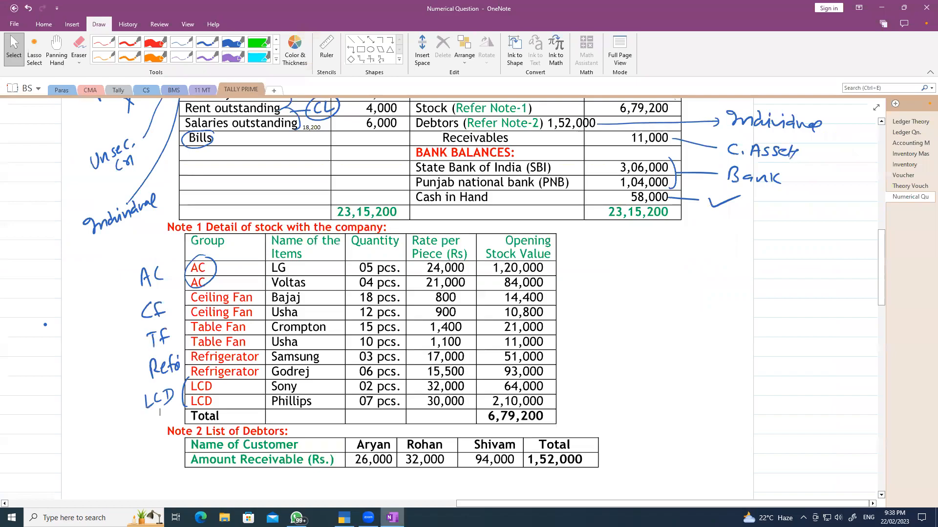
pyautogui.hotkey('alt', 'Tab')
pyautogui.write('LCD')
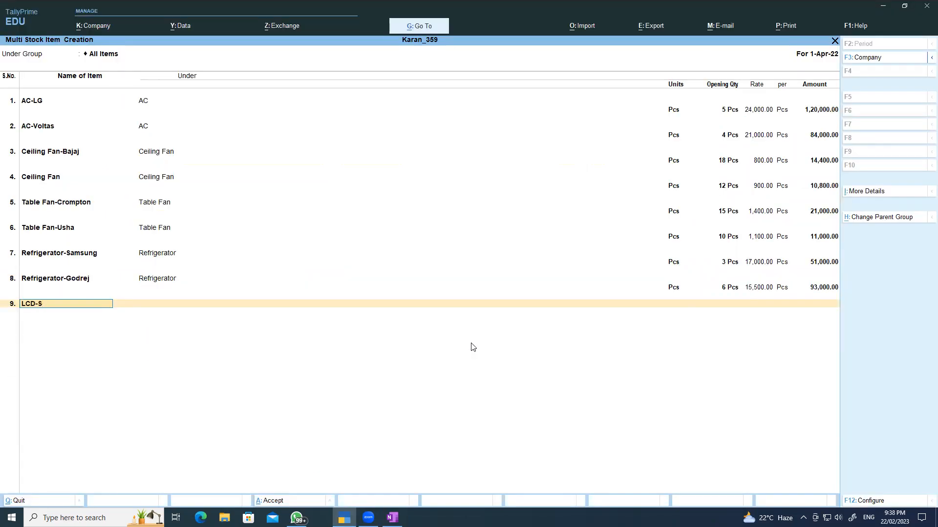
# - Add LCD-Sony under LCD with 2 Pcs at 32,000
pyautogui.press('Return')
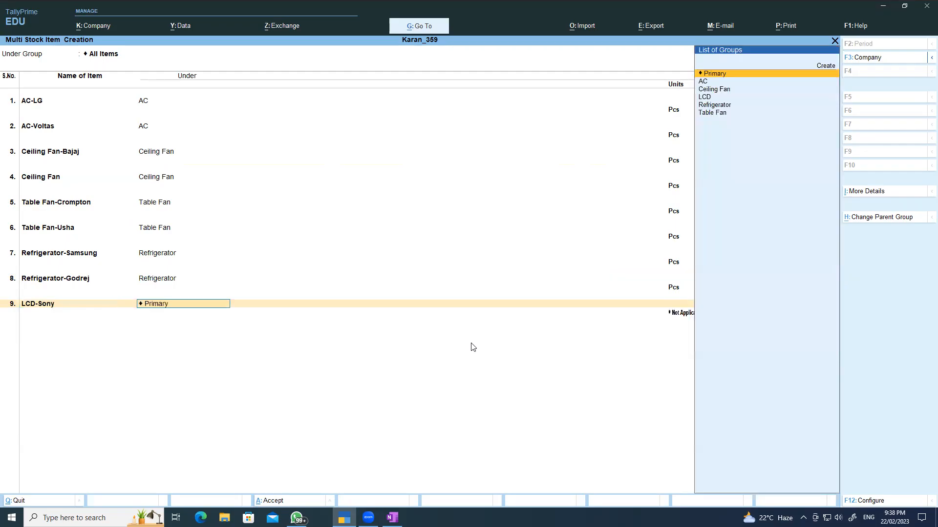
pyautogui.write('L')
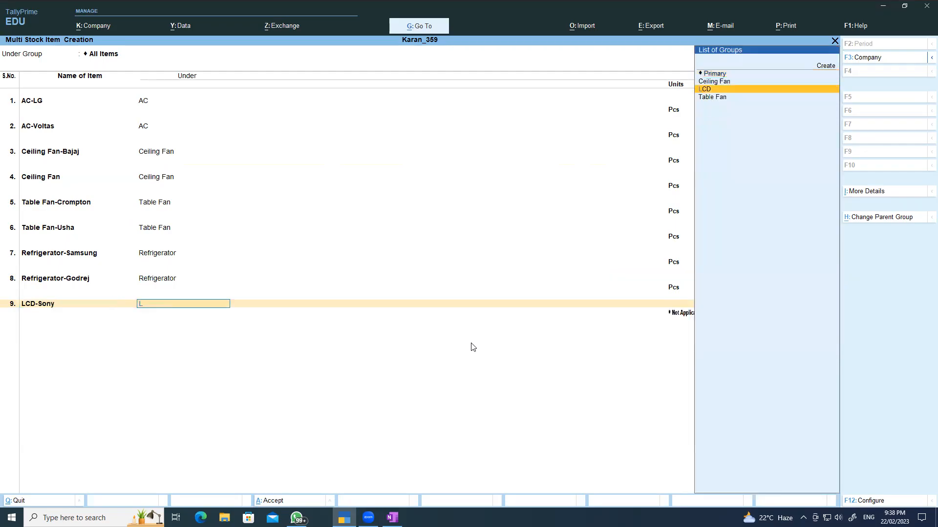
pyautogui.press('Return')
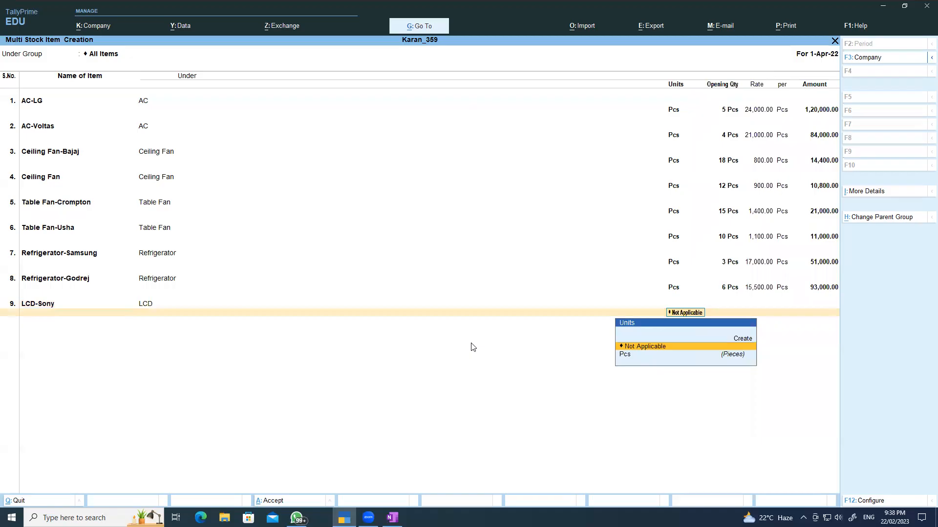
pyautogui.write('p')
pyautogui.press('Return')
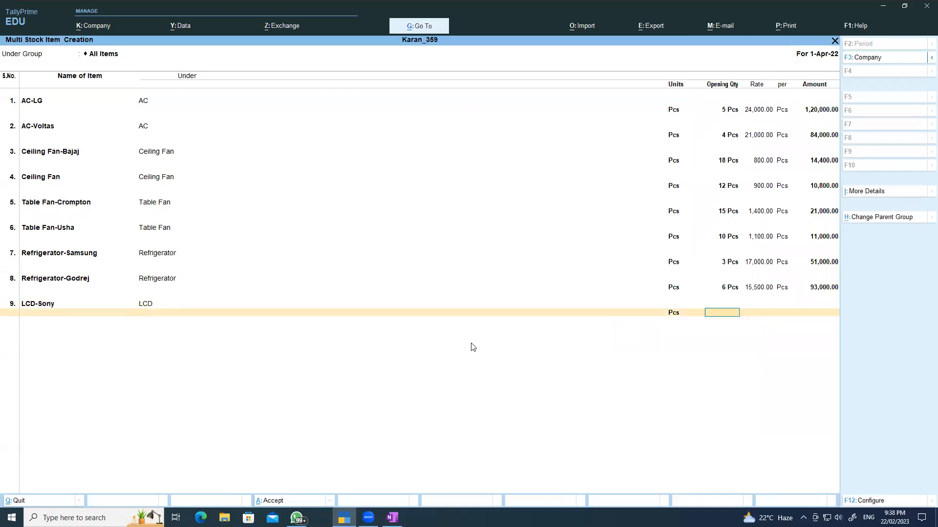
pyautogui.press('Return')
pyautogui.write('32000')
pyautogui.press('Return')
pyautogui.press('Return')
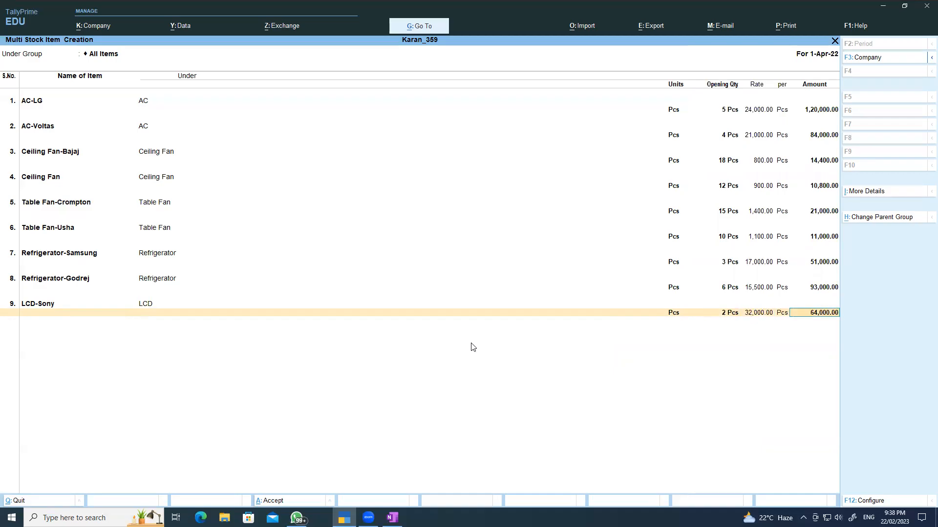
pyautogui.press('Return')
# - Add LCD-Phillips under LCD with 7 Pcs at 30,000, then save all stock items
pyautogui.write('LCD-P')
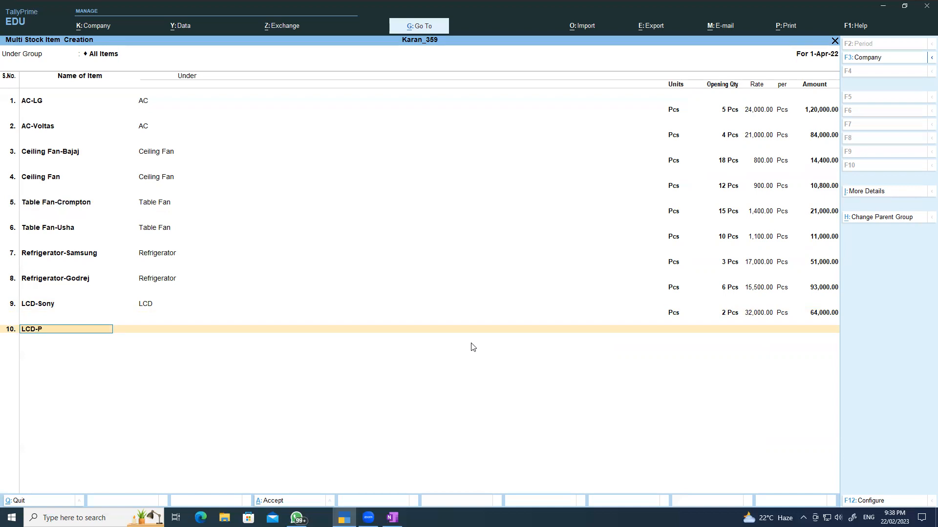
pyautogui.write('hillips')
pyautogui.press('Return')
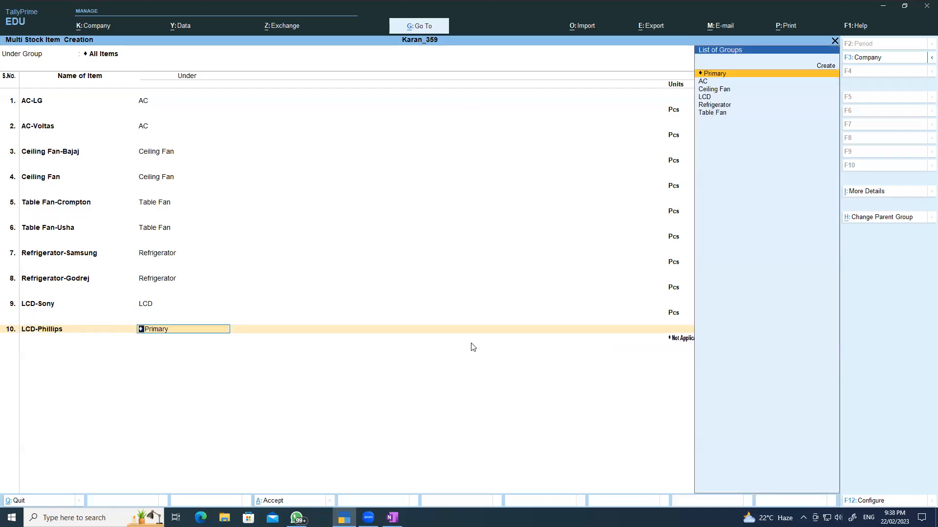
pyautogui.write('l')
pyautogui.press('Return')
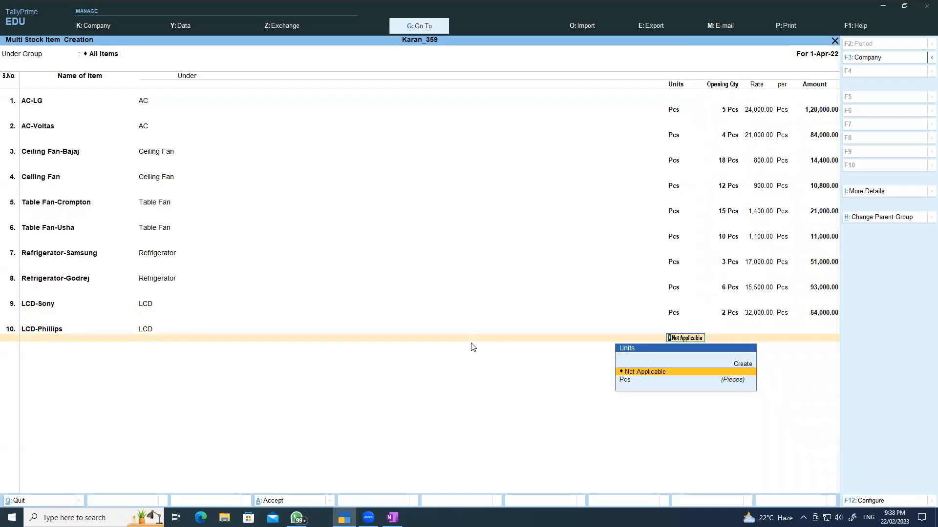
pyautogui.write('p')
pyautogui.press('Return')
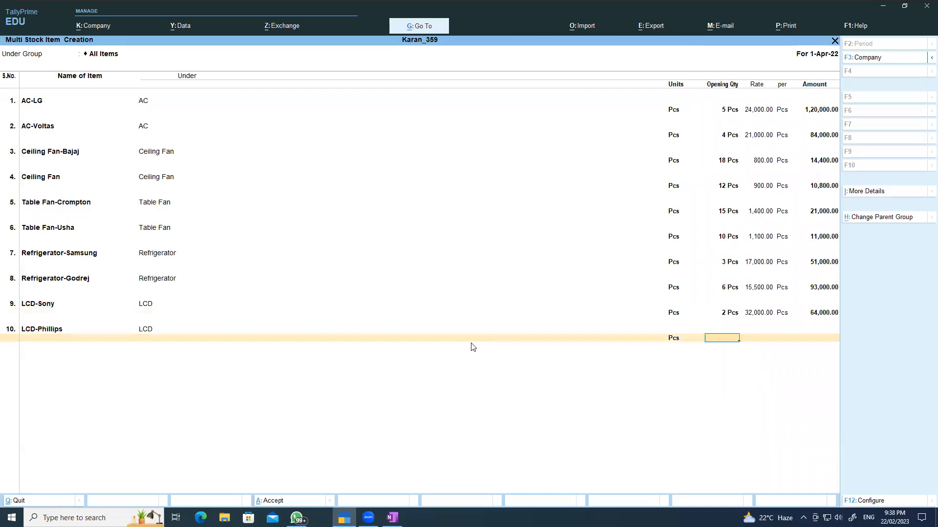
pyautogui.press('Return')
pyautogui.write('30,000')
pyautogui.press('Return')
pyautogui.press('Return')
pyautogui.press('ctrl')
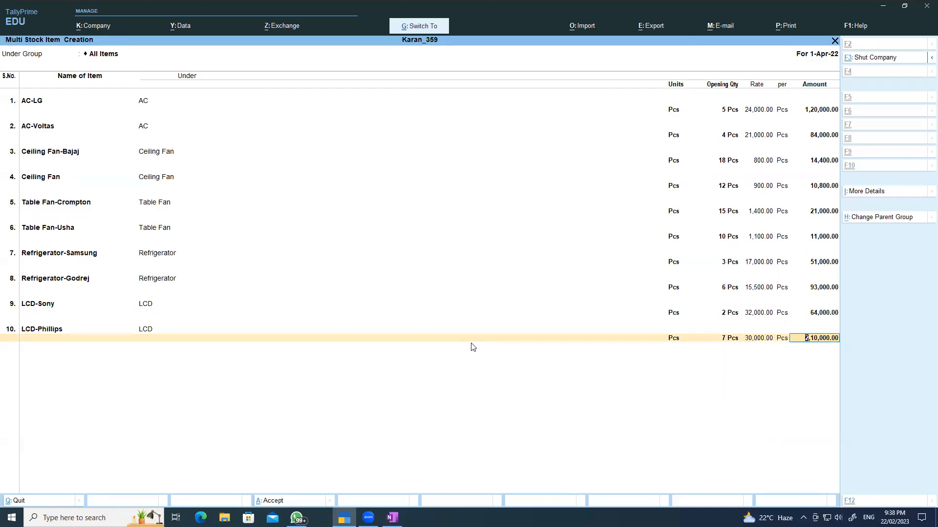
pyautogui.hotkey('ctrl', 'a')
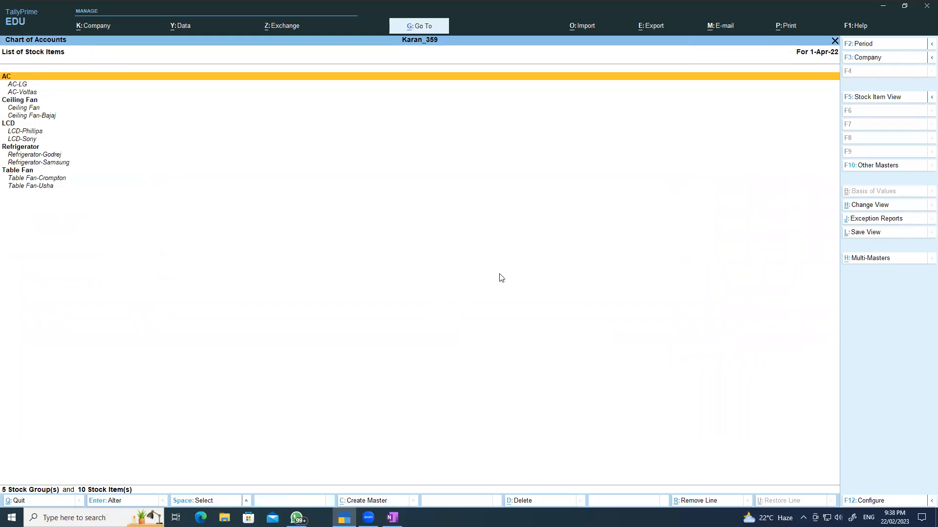
# - View the Balance Sheet from Gateway of Tally and confirm both sides total 23,15,200
pyautogui.press('Escape')
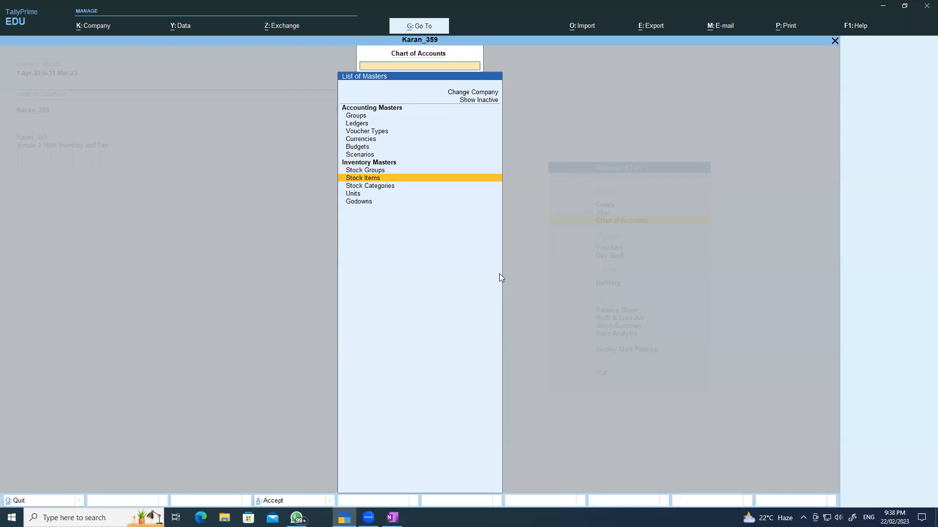
pyautogui.press('Escape')
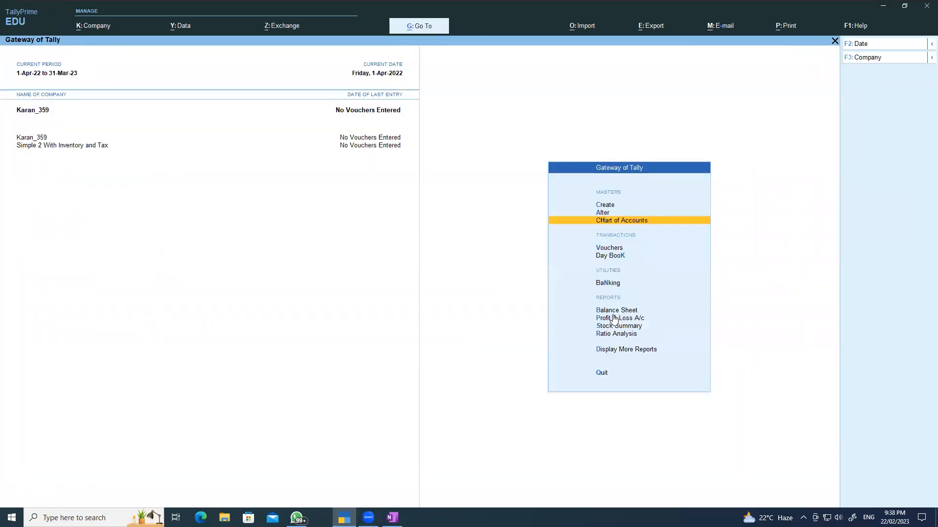
pyautogui.click(613, 311)
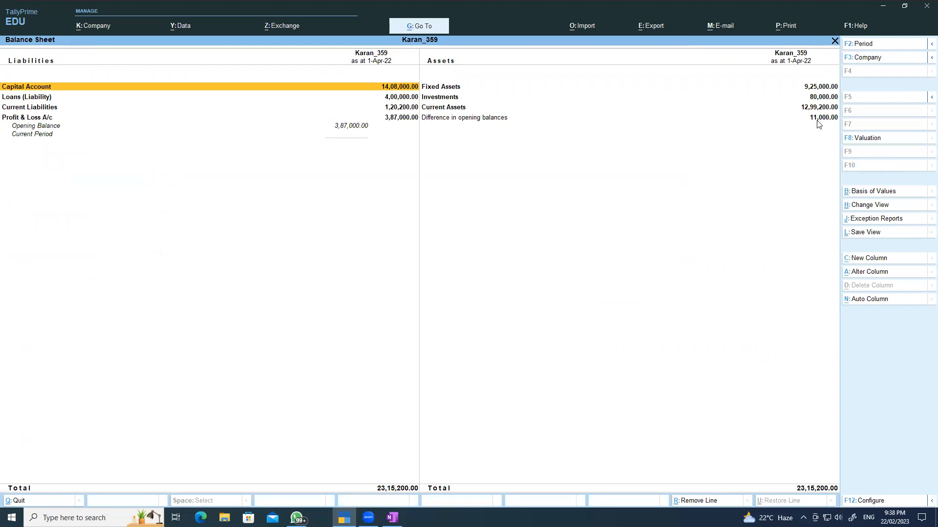
pyautogui.press('Escape')
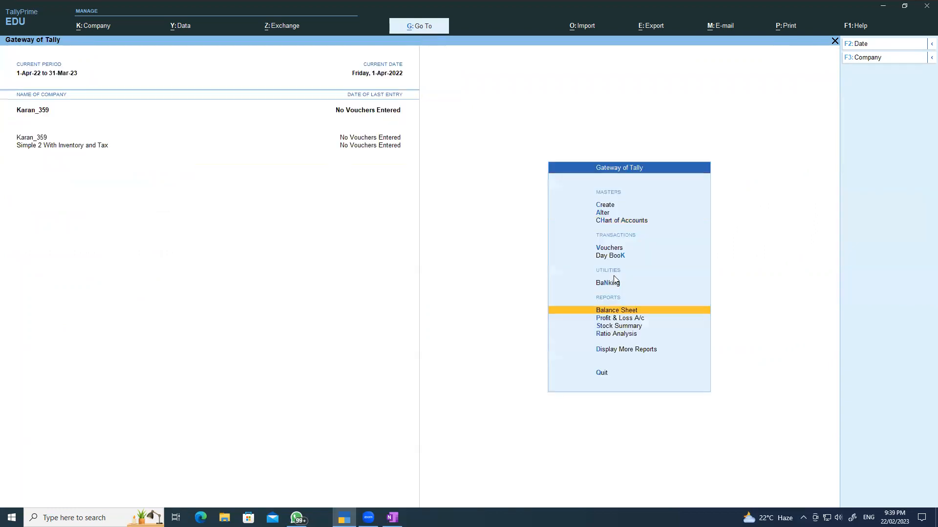
pyautogui.click(392, 517)
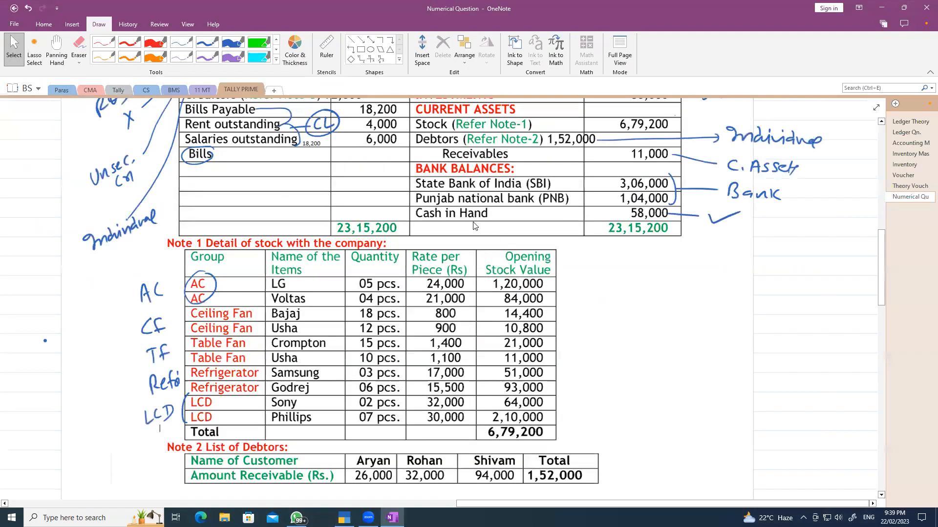
# - Review the question's balance sheet figures, including 11,000 Receivables, then go back to TallyPrime
pyautogui.scroll(2, 473, 225)
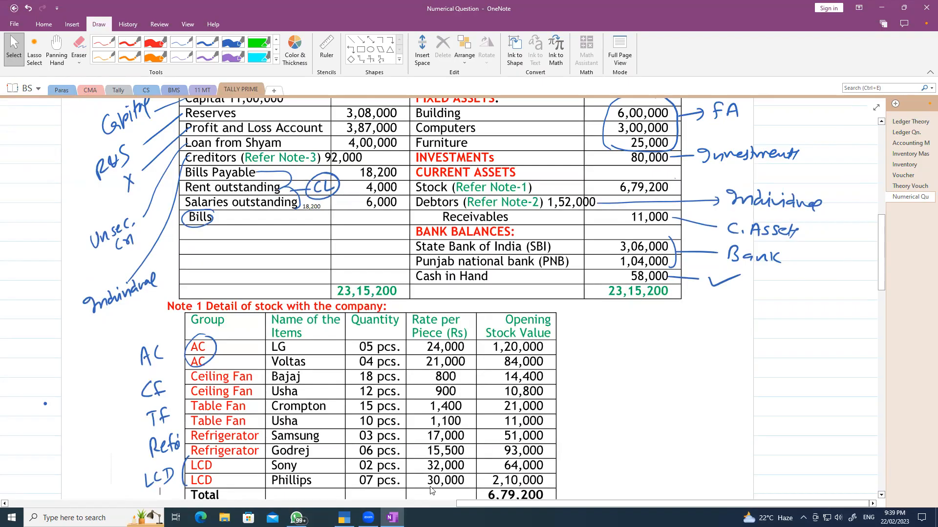
pyautogui.click(345, 518)
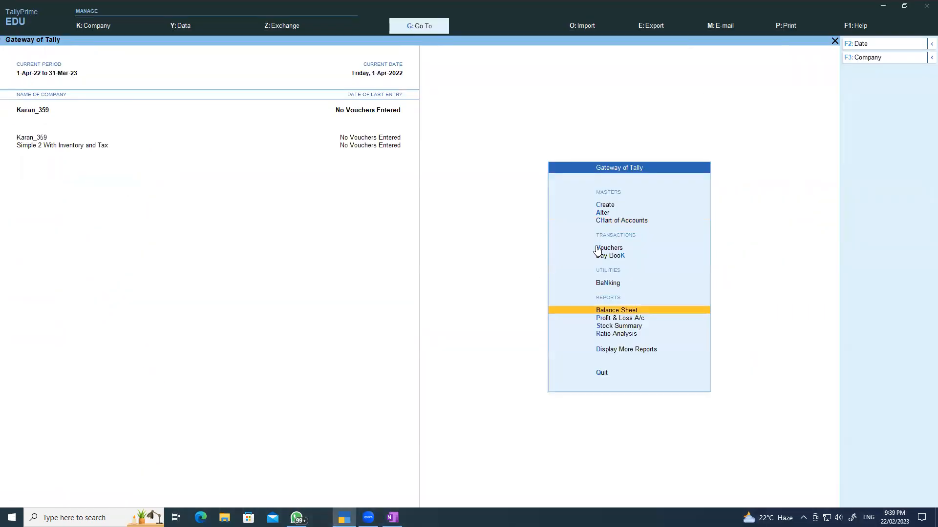
# - Review all ledgers with their groups and opening balances in Multi Ledger Alteration for All Items
pyautogui.click(605, 213)
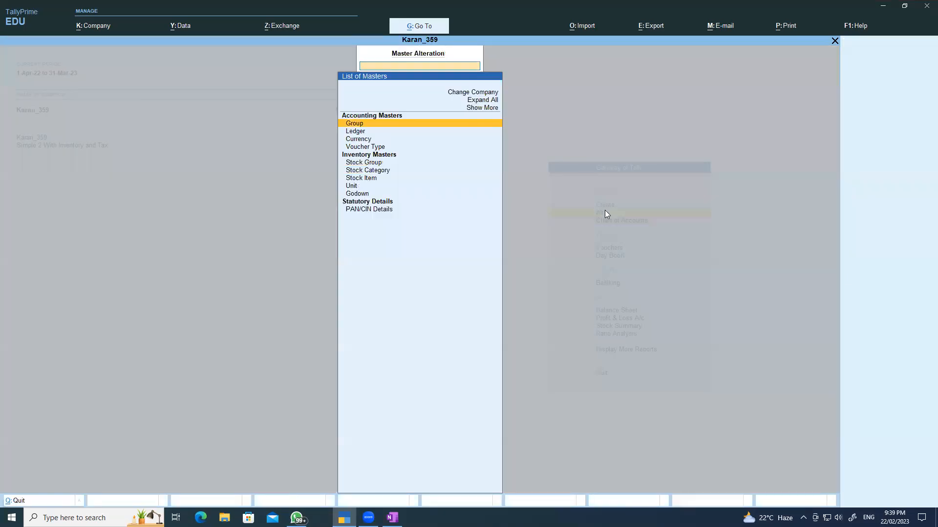
pyautogui.press('Escape')
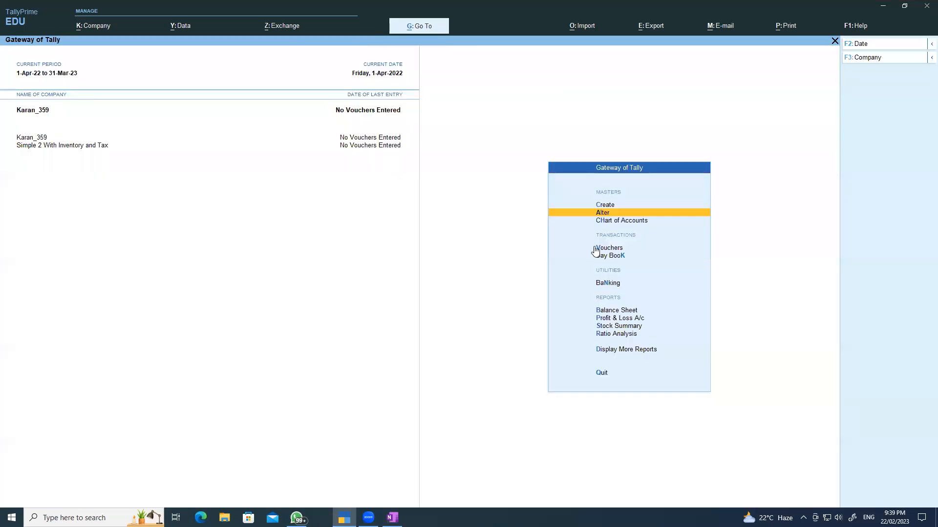
pyautogui.click(616, 222)
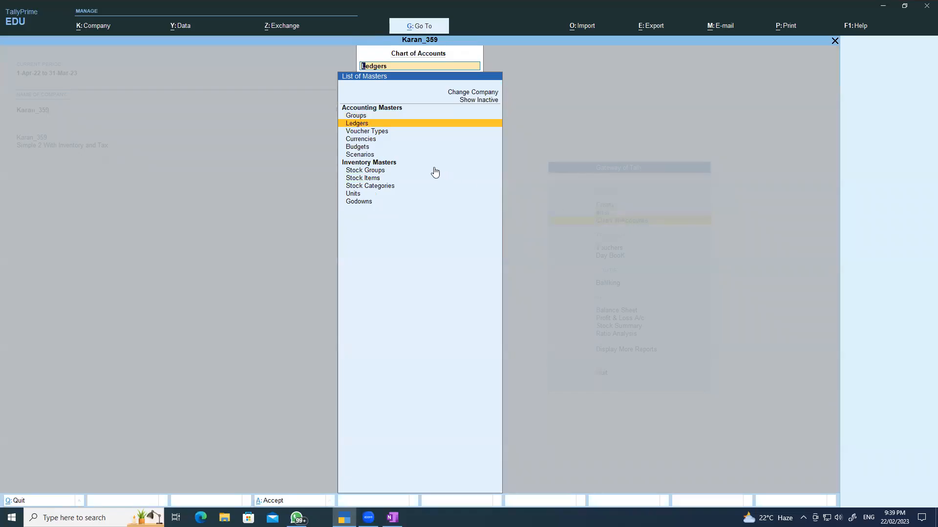
pyautogui.click(360, 128)
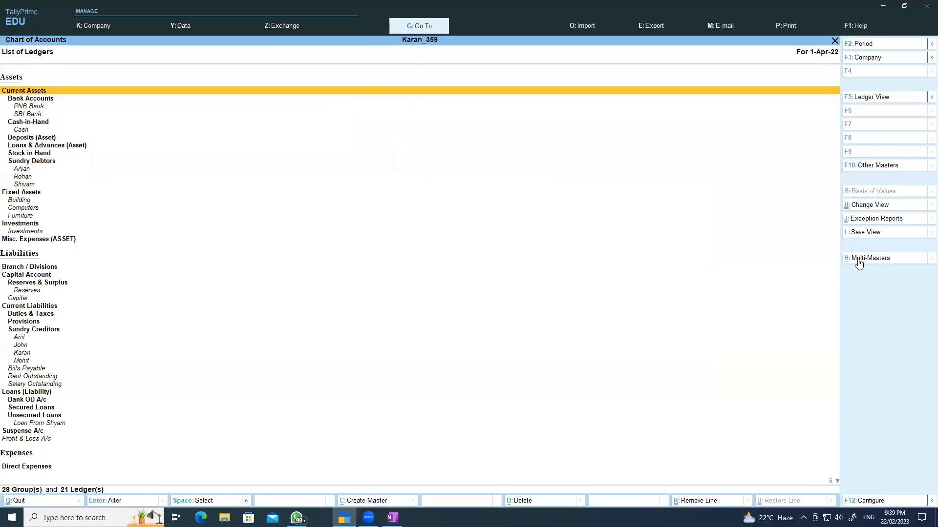
pyautogui.click(859, 259)
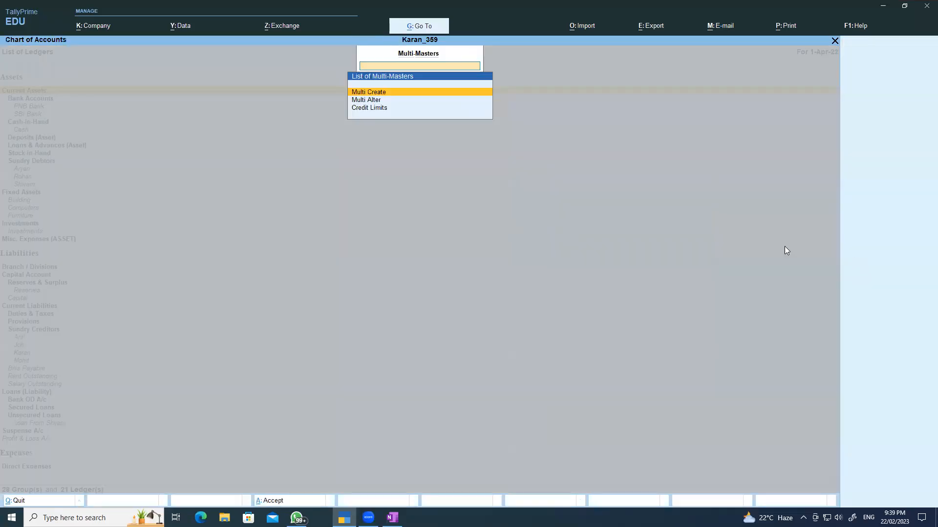
pyautogui.click(369, 94)
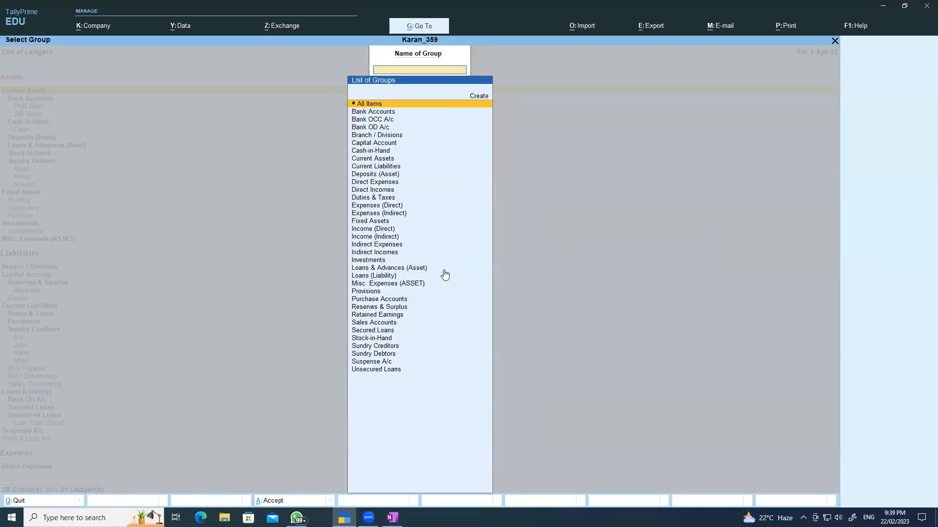
pyautogui.click(367, 105)
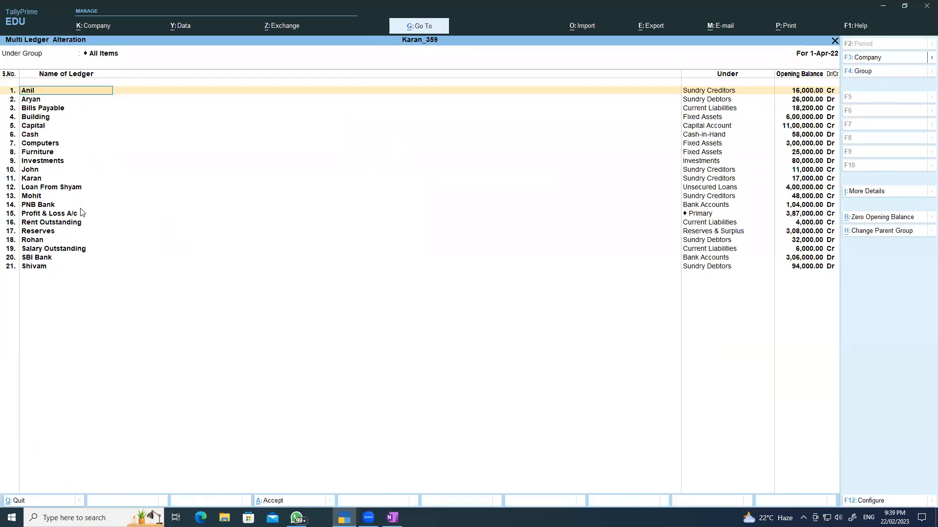
# - Return to Gateway and bring up the Master Creation list
pyautogui.press('BackSpace')
pyautogui.press('Escape')
pyautogui.press('Escape')
pyautogui.press('Escape')
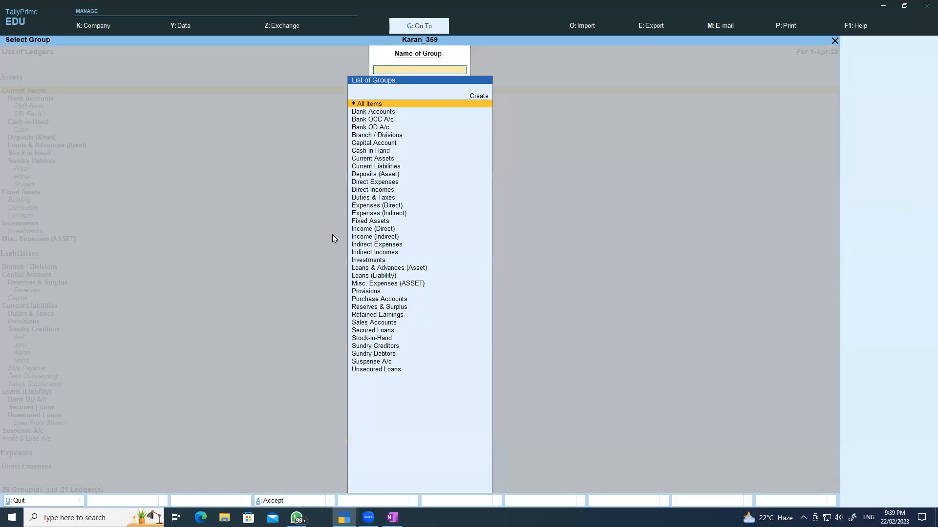
pyautogui.press('Escape')
pyautogui.press('Up')
pyautogui.press('Up')
pyautogui.press('Return')
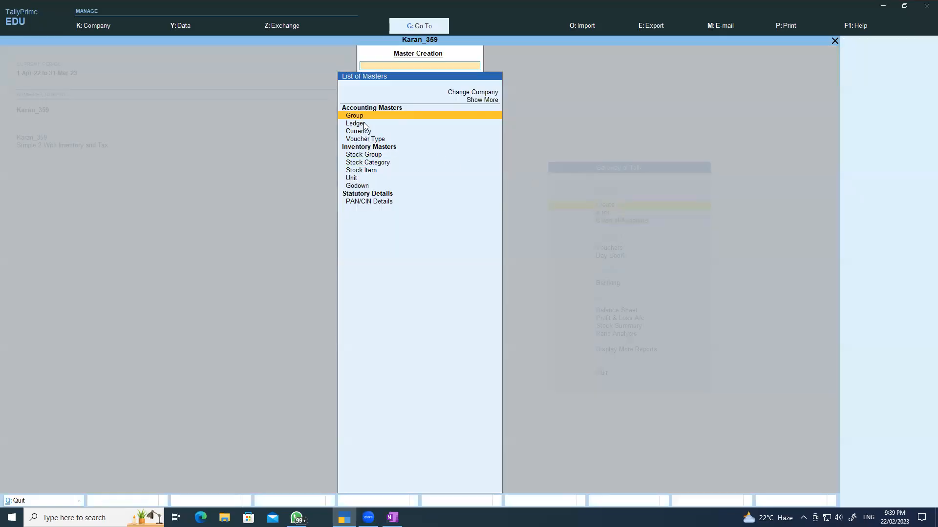
# - Create ledger 'Bills Receivable' under Current Assets with an 11,000 Dr opening balance
pyautogui.click(361, 123)
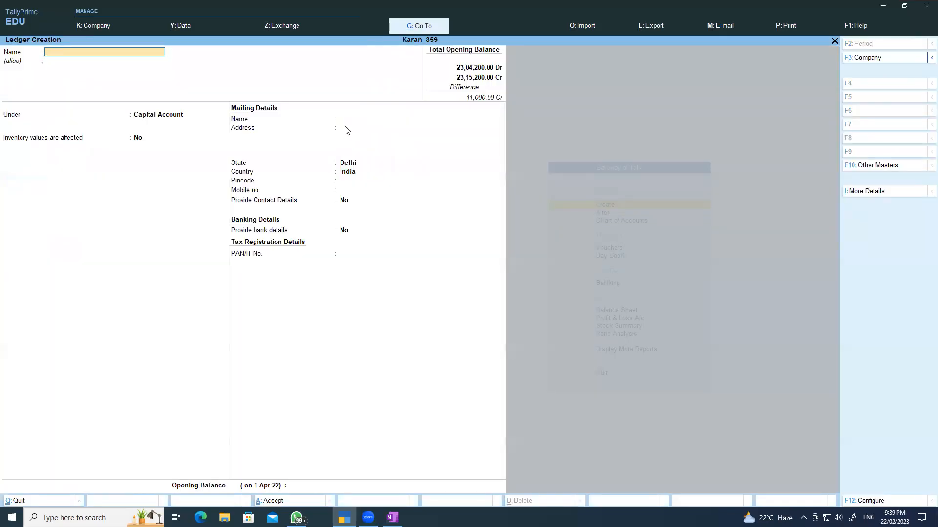
pyautogui.write('Bills Receivable')
pyautogui.press('Return')
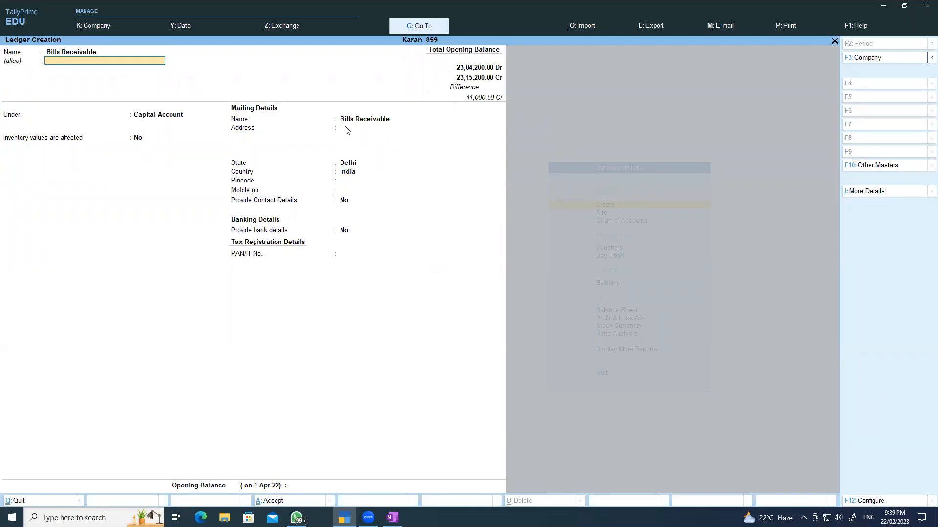
pyautogui.press('Return')
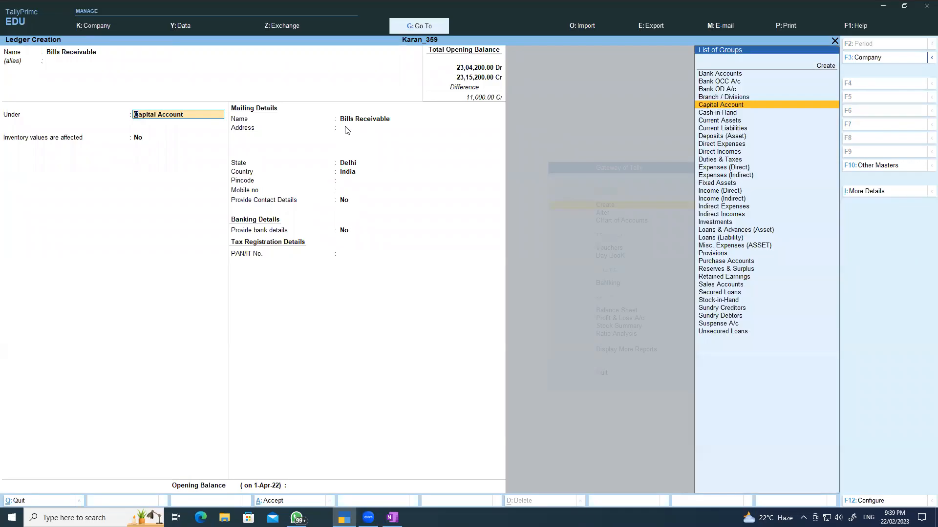
pyautogui.write('C')
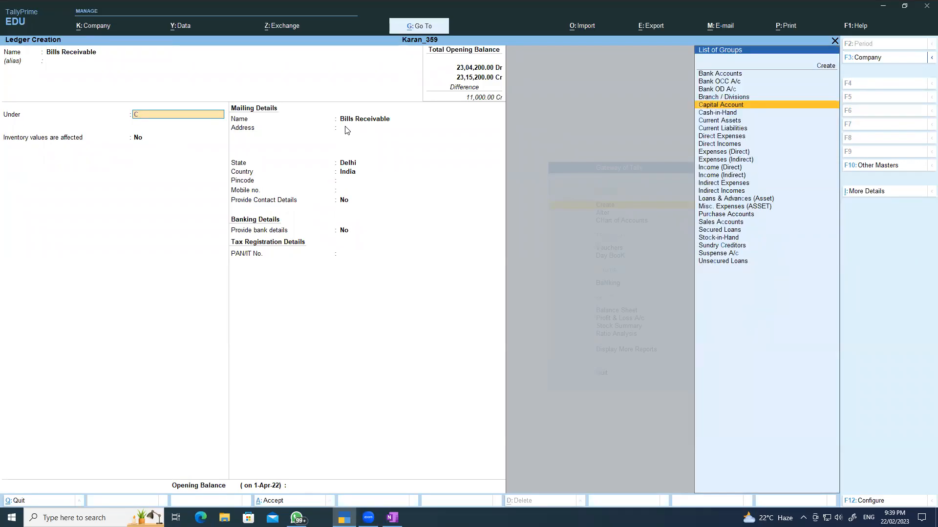
pyautogui.press('Down')
pyautogui.press('Down')
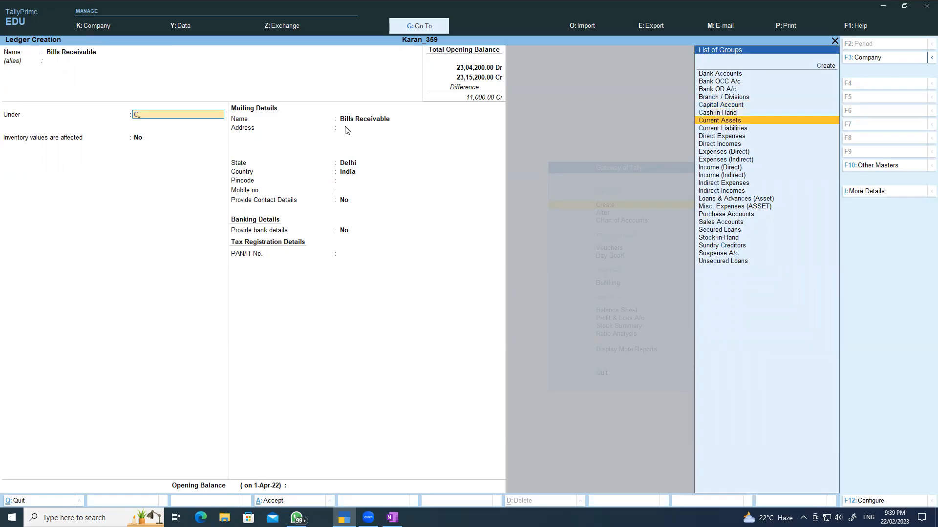
pyautogui.press('Return')
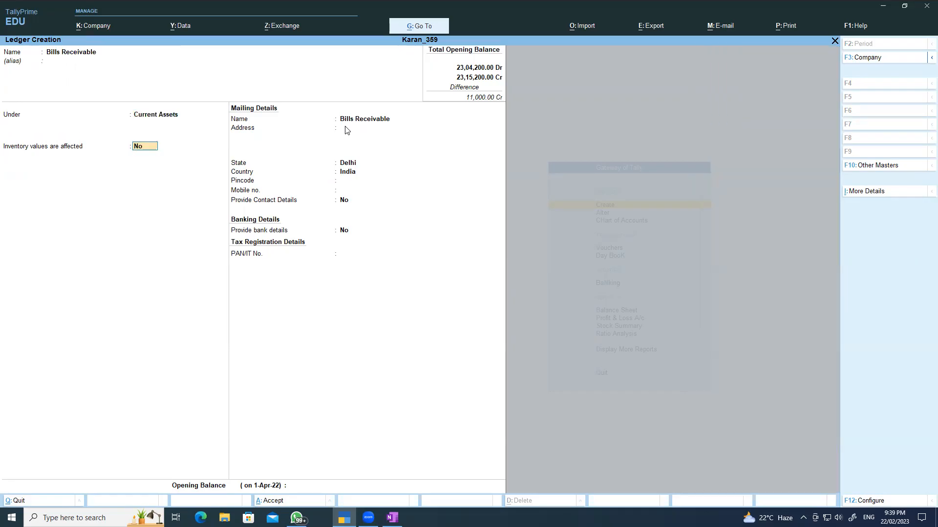
pyautogui.press('Return')
pyautogui.press('Return')
pyautogui.press('Return')
pyautogui.press('Return')
pyautogui.press('Return')
pyautogui.press('Return')
pyautogui.press('Return')
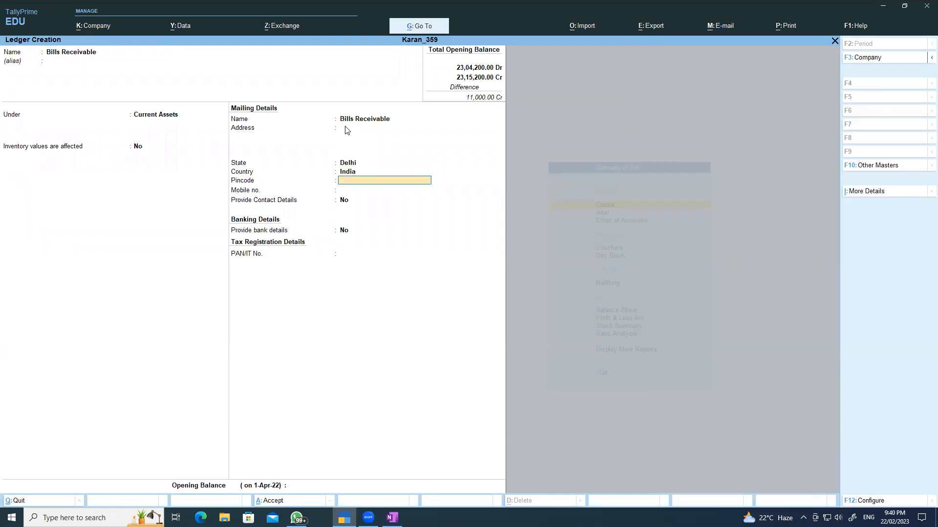
pyautogui.press('Return')
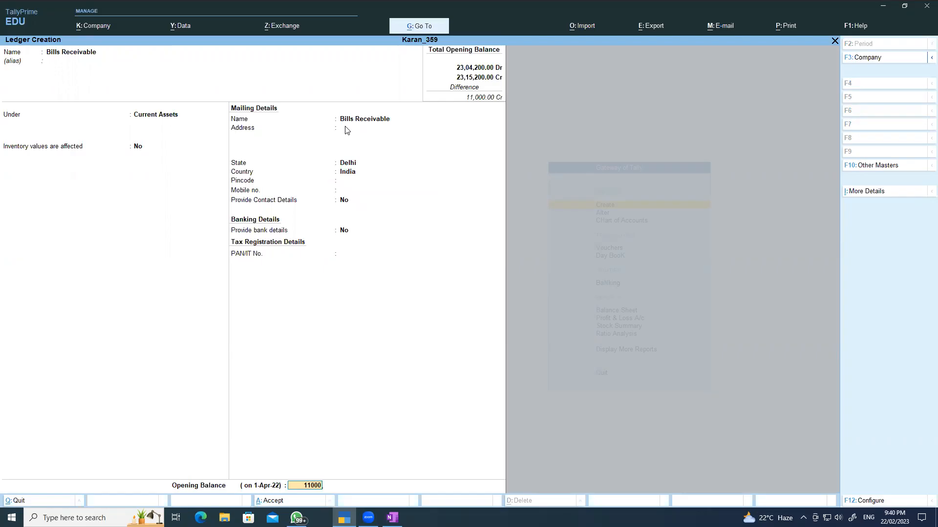
pyautogui.press('Return')
pyautogui.press('Return')
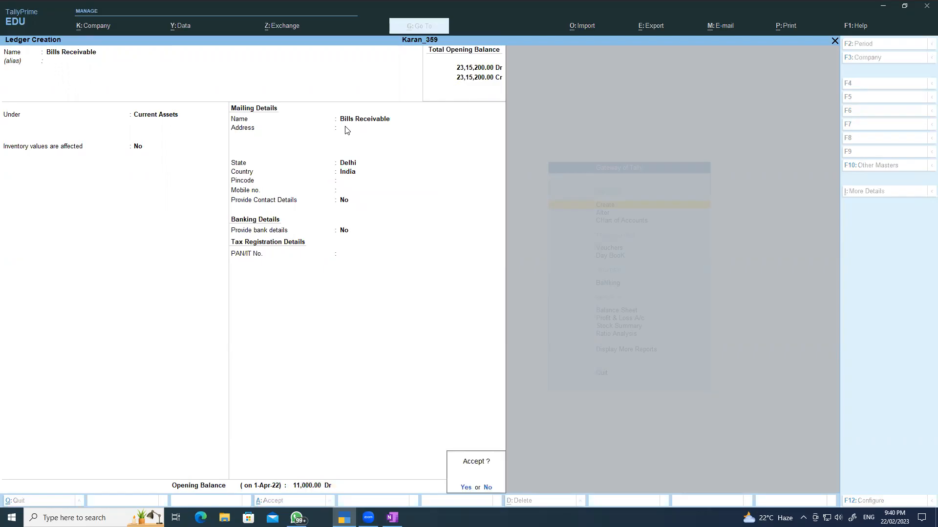
pyautogui.press('Return')
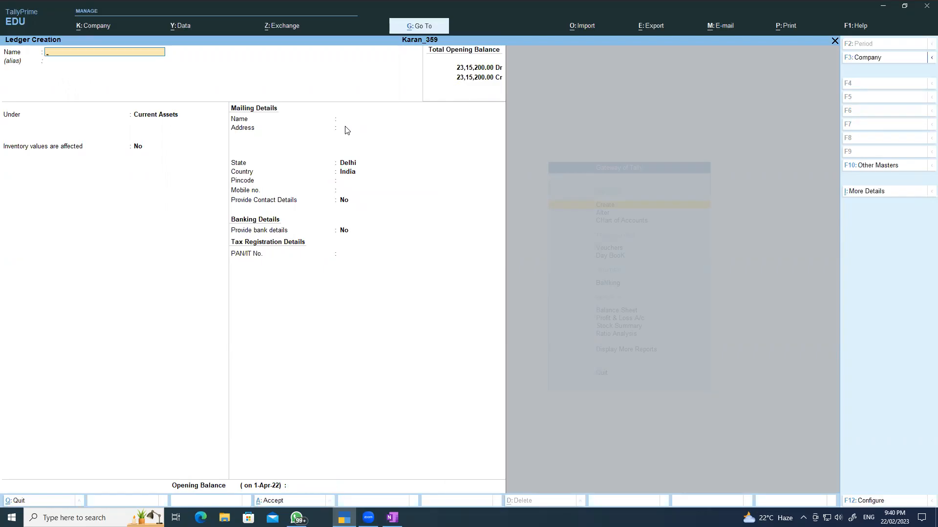
pyautogui.press('Escape')
pyautogui.press('Escape')
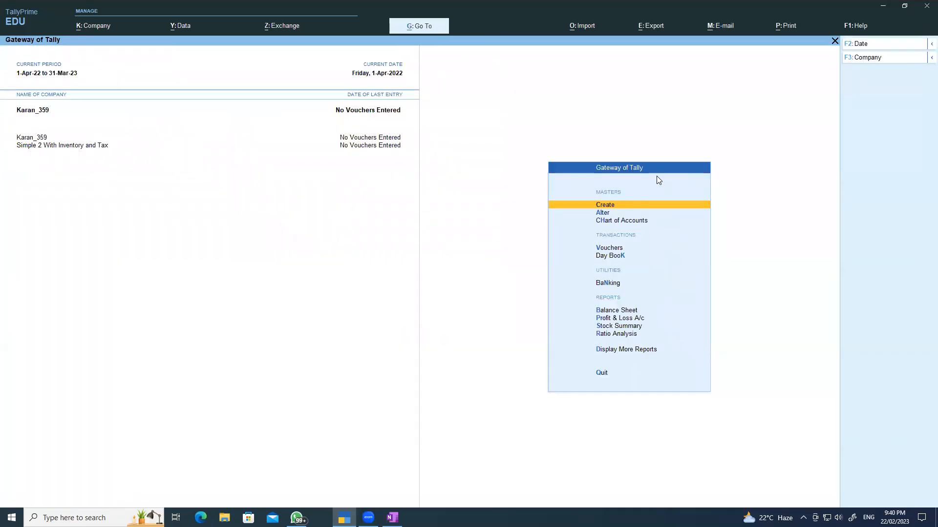
# - Open the Balance Sheet and switch its report format to Detailed
pyautogui.click(612, 311)
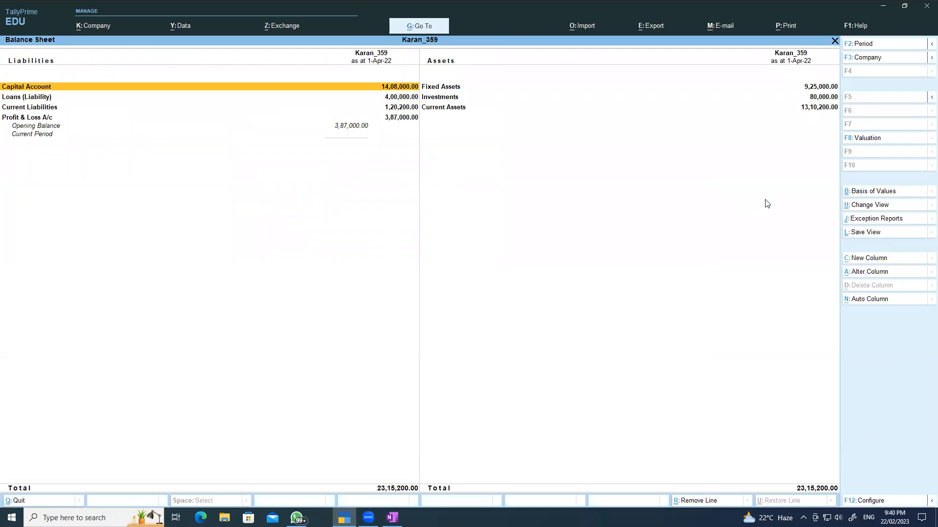
pyautogui.click(869, 502)
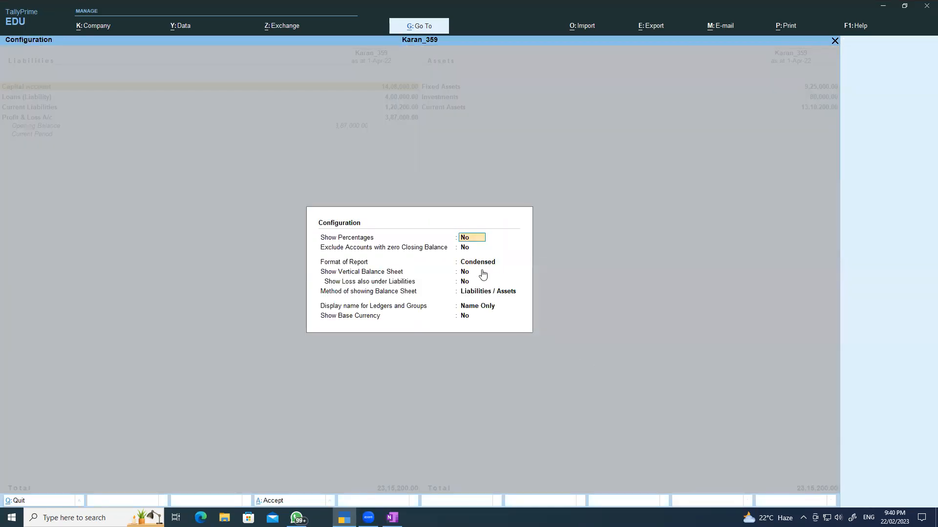
pyautogui.click(481, 263)
pyautogui.click(537, 273)
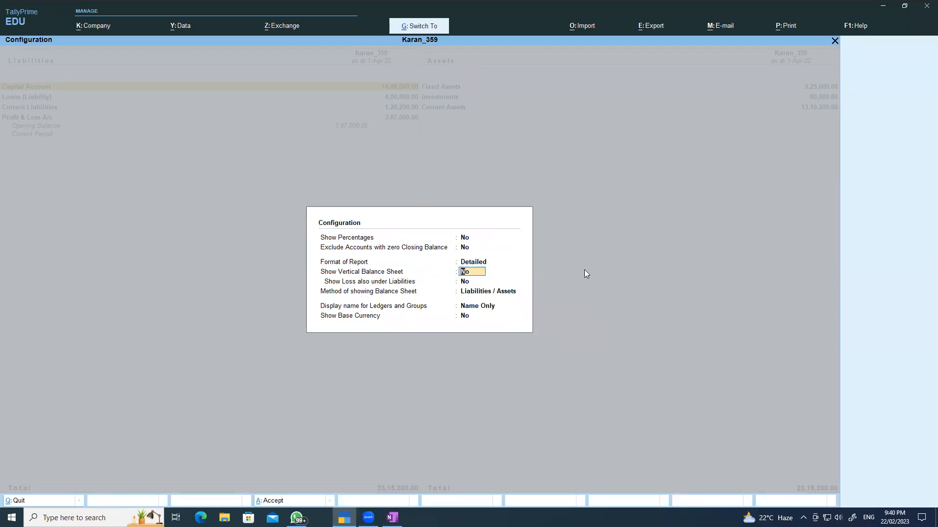
pyautogui.hotkey('ctrl', 'a')
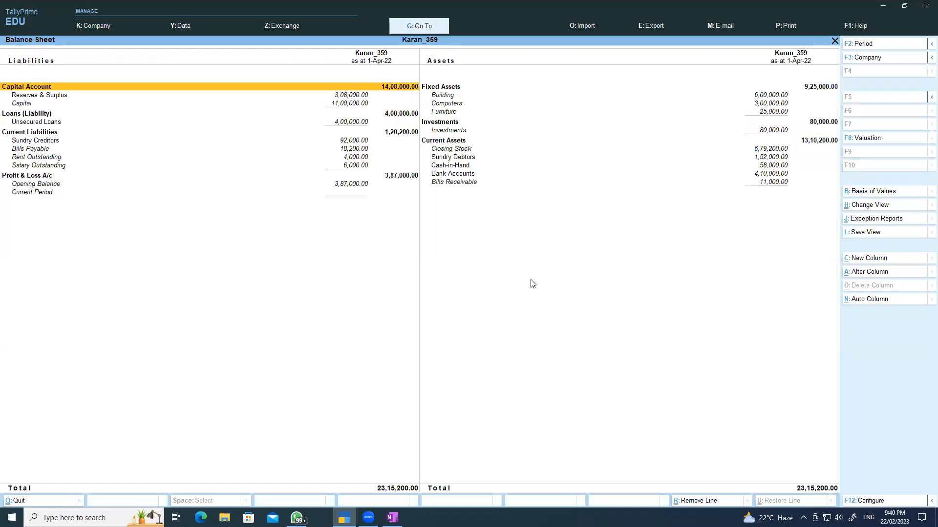
# - Review the detailed Balance Sheet, confirming Bills Receivable 11,000 and both sides totalling 23,15,200
pyautogui.press('Right')
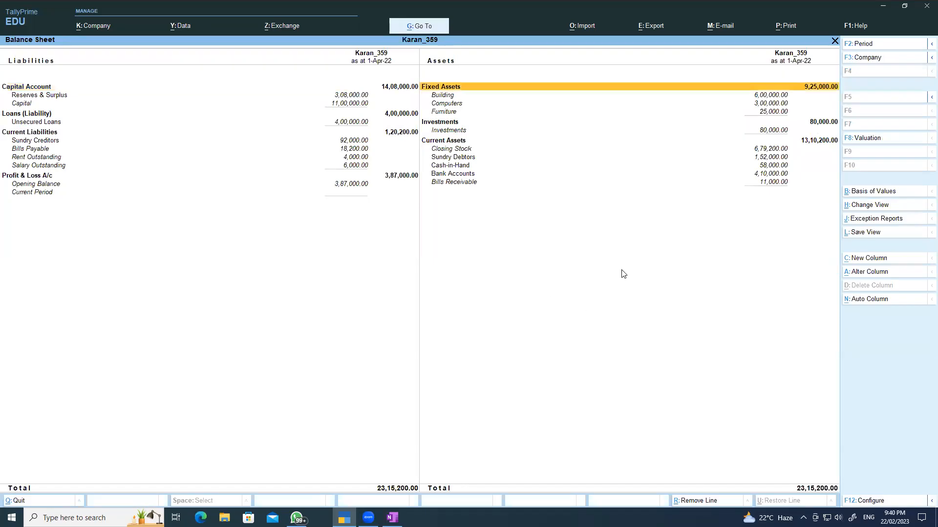
pyautogui.press('Left')
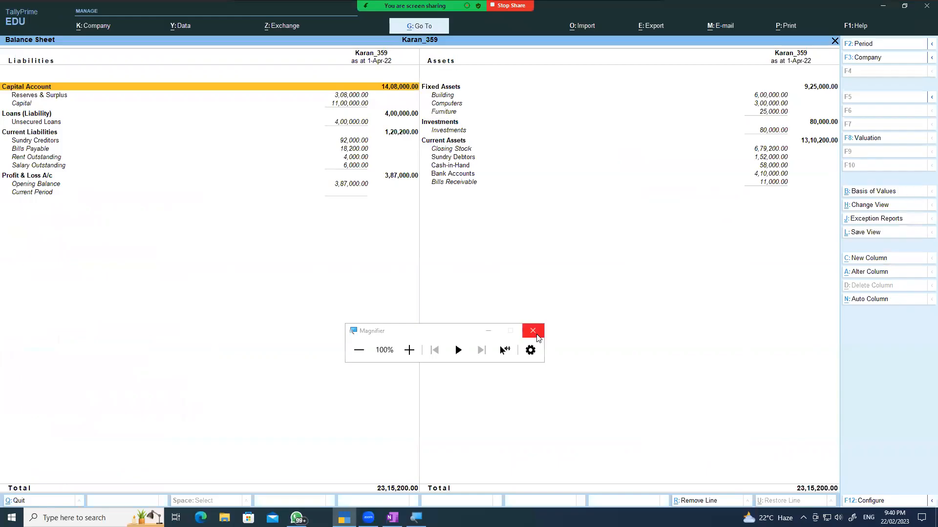
pyautogui.click(533, 331)
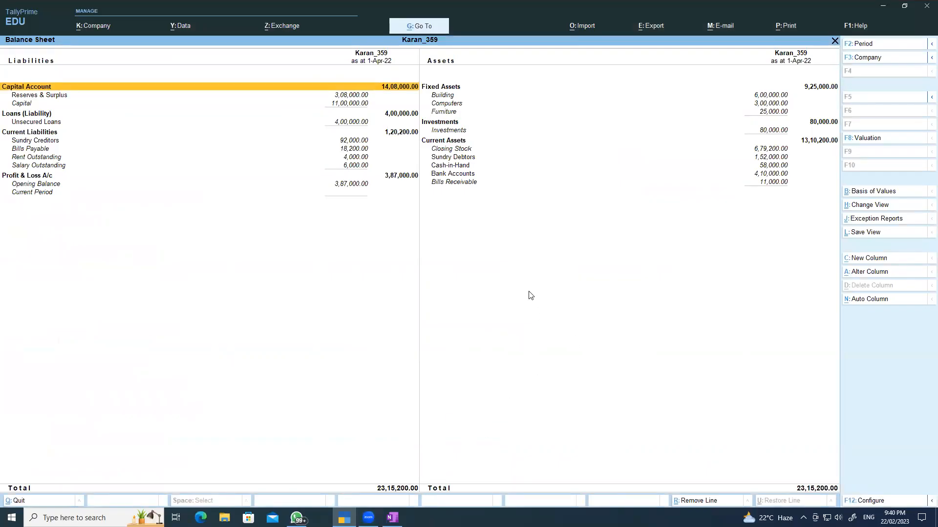
pyautogui.click(423, 24)
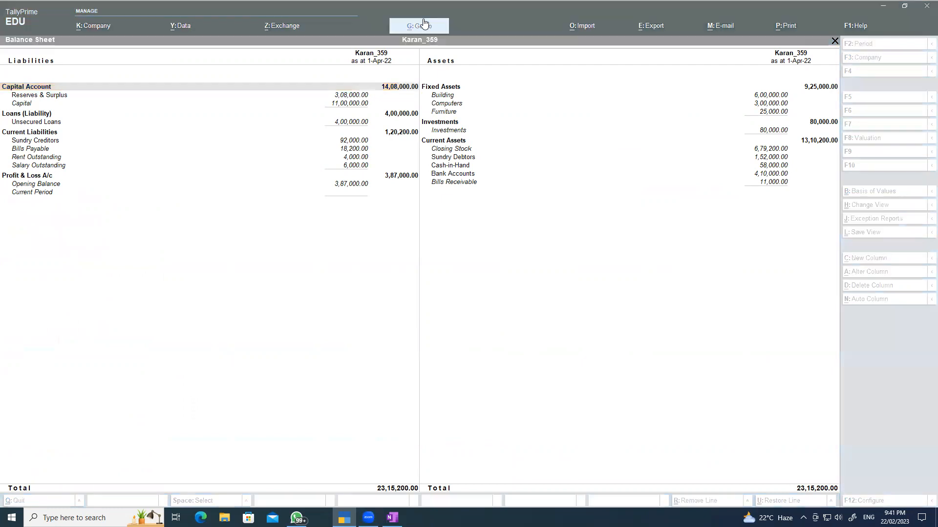